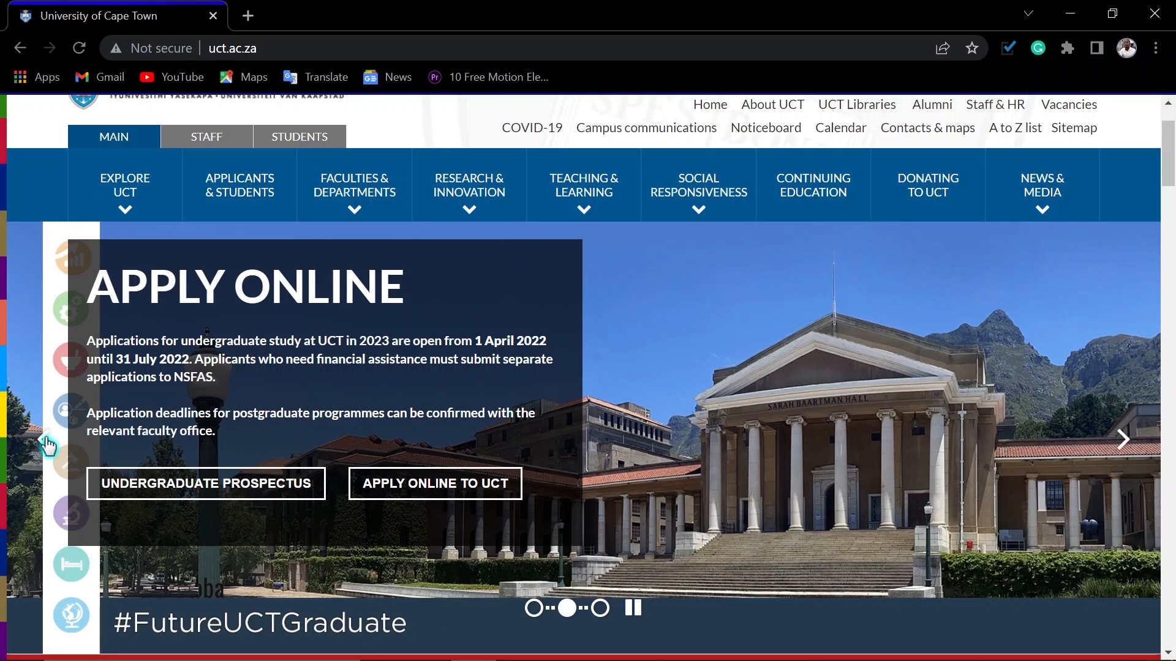
Step: Open the Undergraduate Prospectus PDF through the prospectus option in the home page's Apply Online banner
{"action": "left_click", "coordinate": [48, 446]}
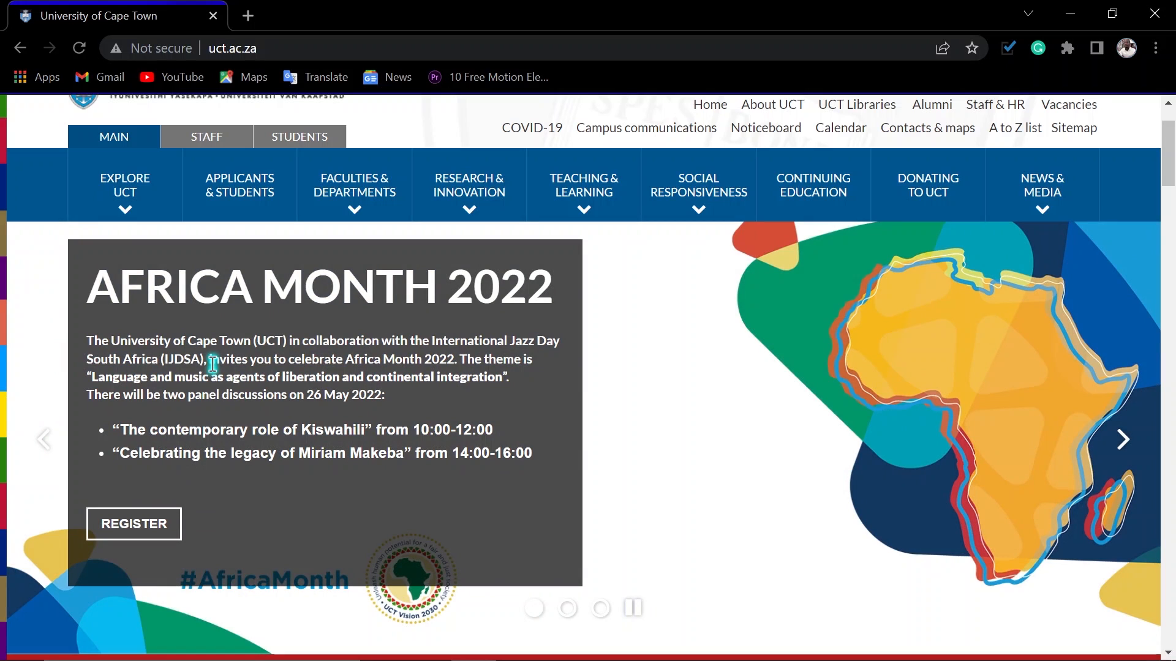
{"action": "left_click", "coordinate": [1123, 442]}
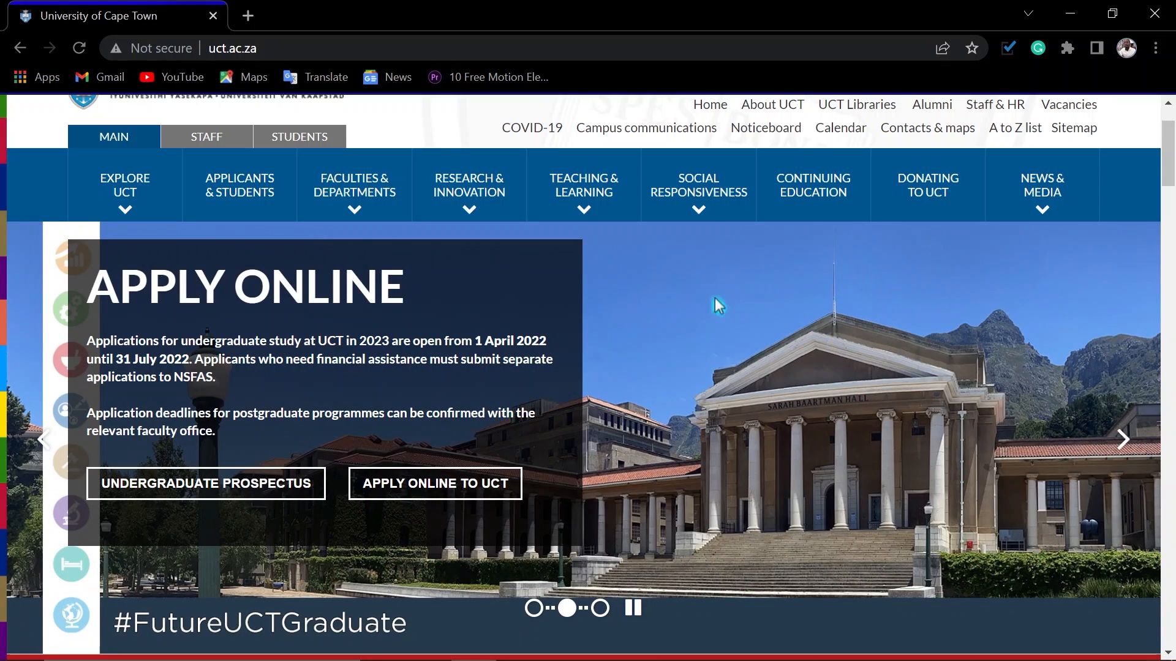
{"action": "left_click", "coordinate": [171, 492]}
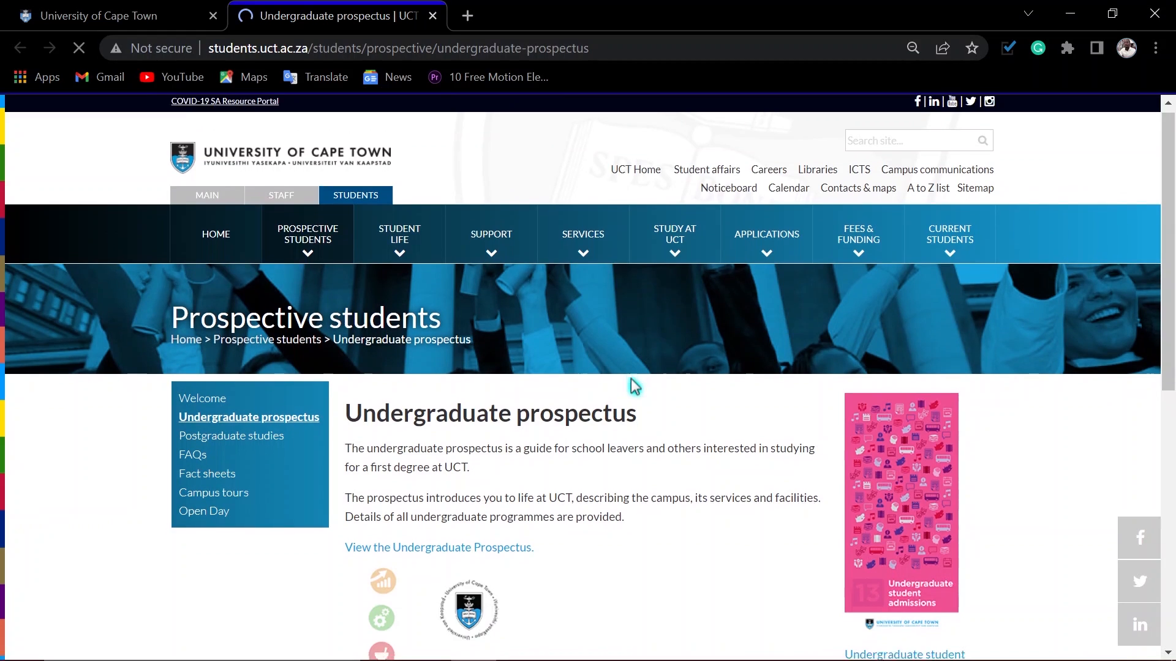
{"action": "scroll", "coordinate": [630, 386], "scroll_direction": "down", "scroll_amount": 3}
{"action": "left_click", "coordinate": [386, 370]}
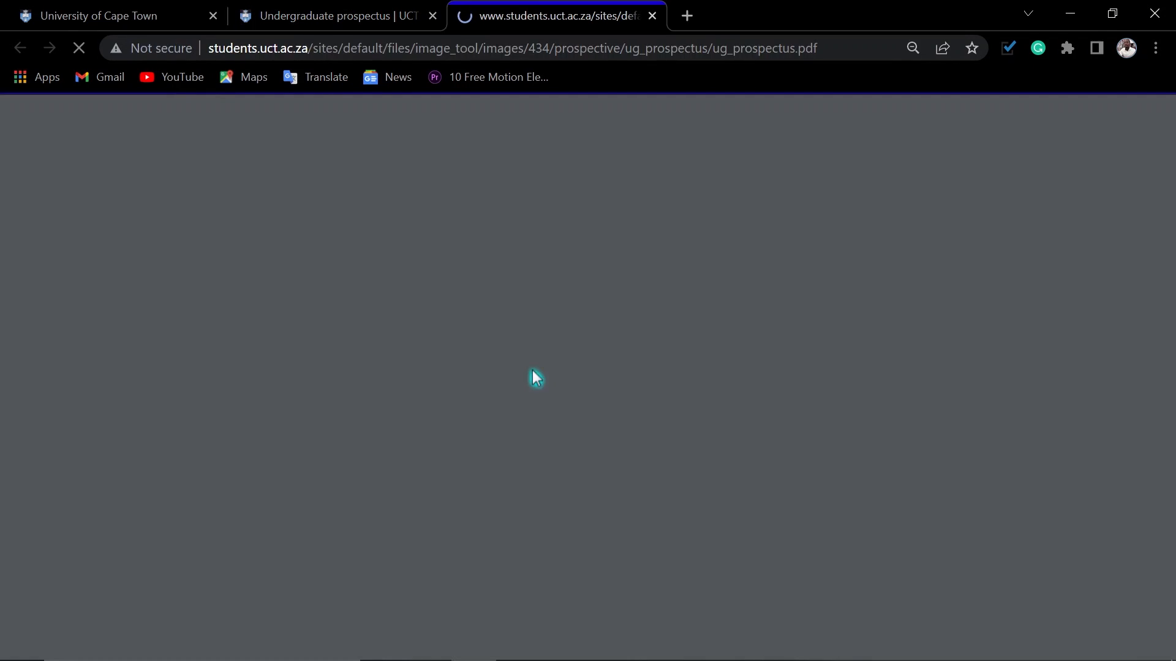
Step: Skim the 2023 prospectus from its contents to the Health Sciences admission criteria, and close the PDF and the prospectus page
{"action": "key", "text": "ctrl+minus"}
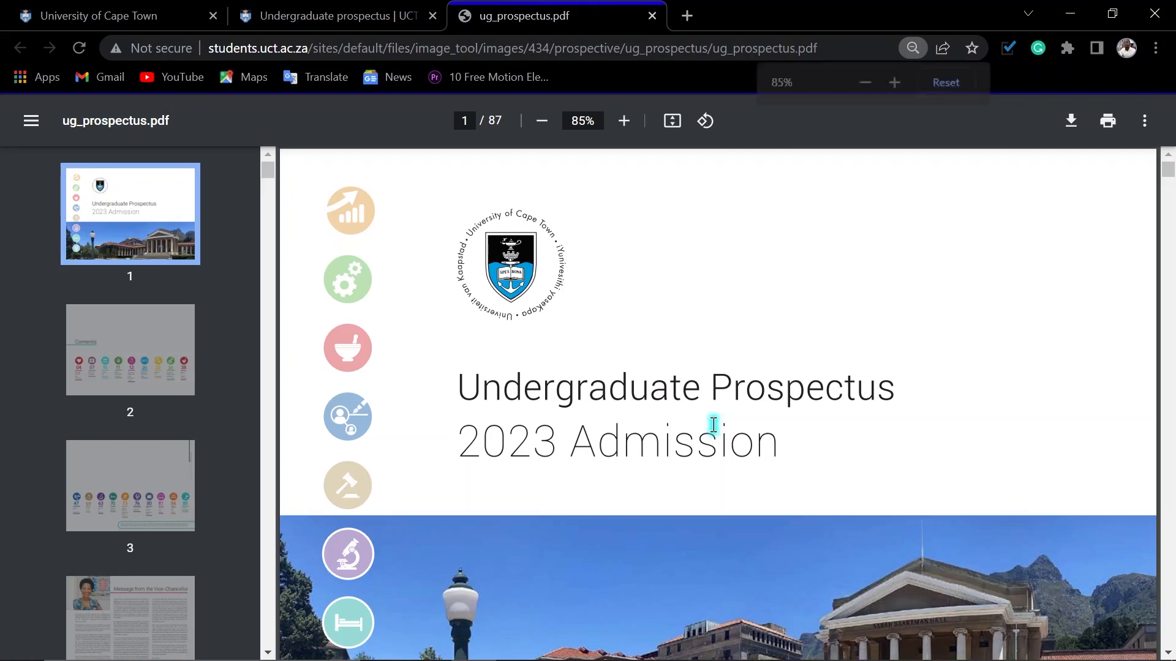
{"action": "scroll", "coordinate": [711, 420], "scroll_direction": "down", "scroll_amount": 10}
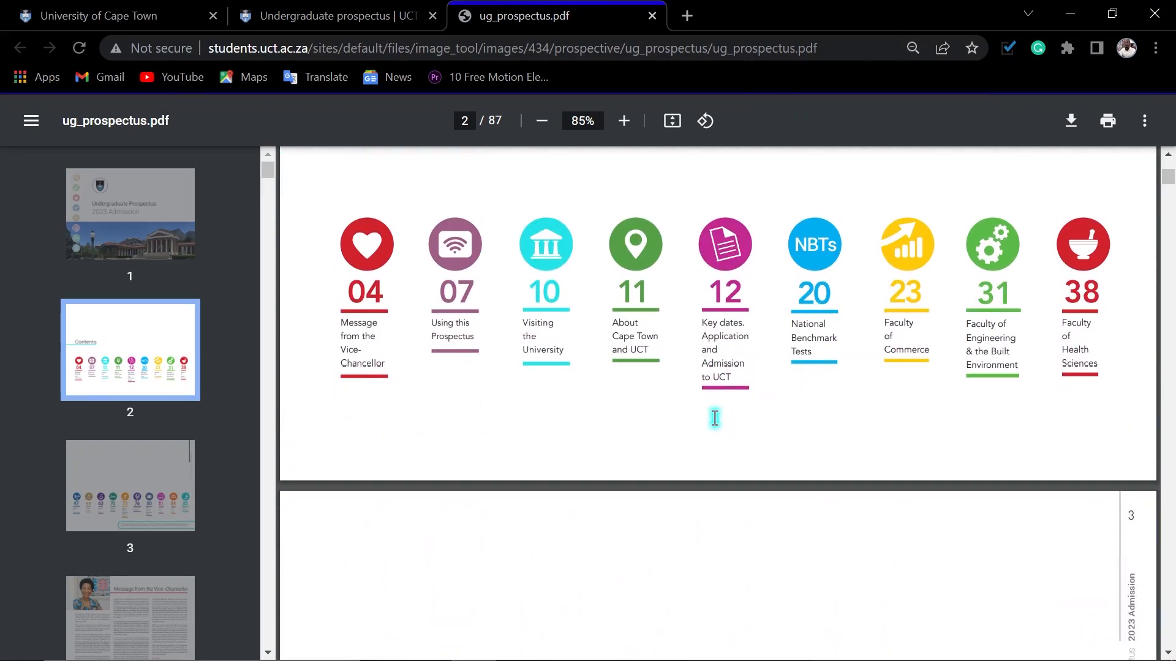
{"action": "scroll", "coordinate": [714, 418], "scroll_direction": "down", "scroll_amount": 20}
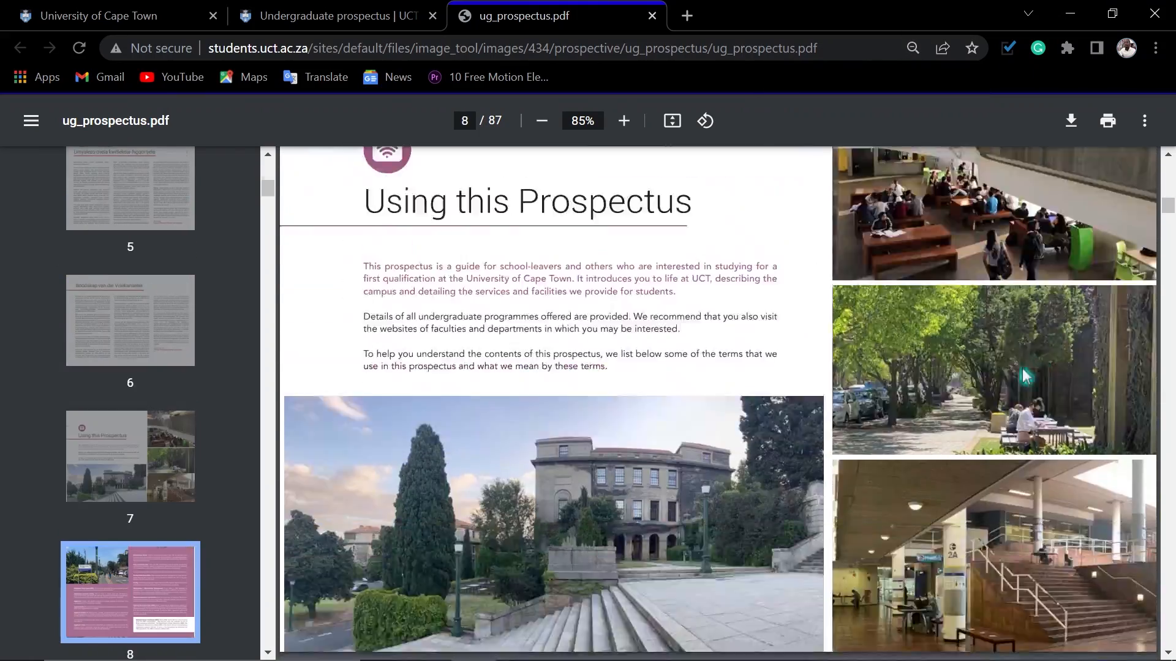
{"action": "left_click_drag", "start_coordinate": [1166, 208], "coordinate": [1159, 421]}
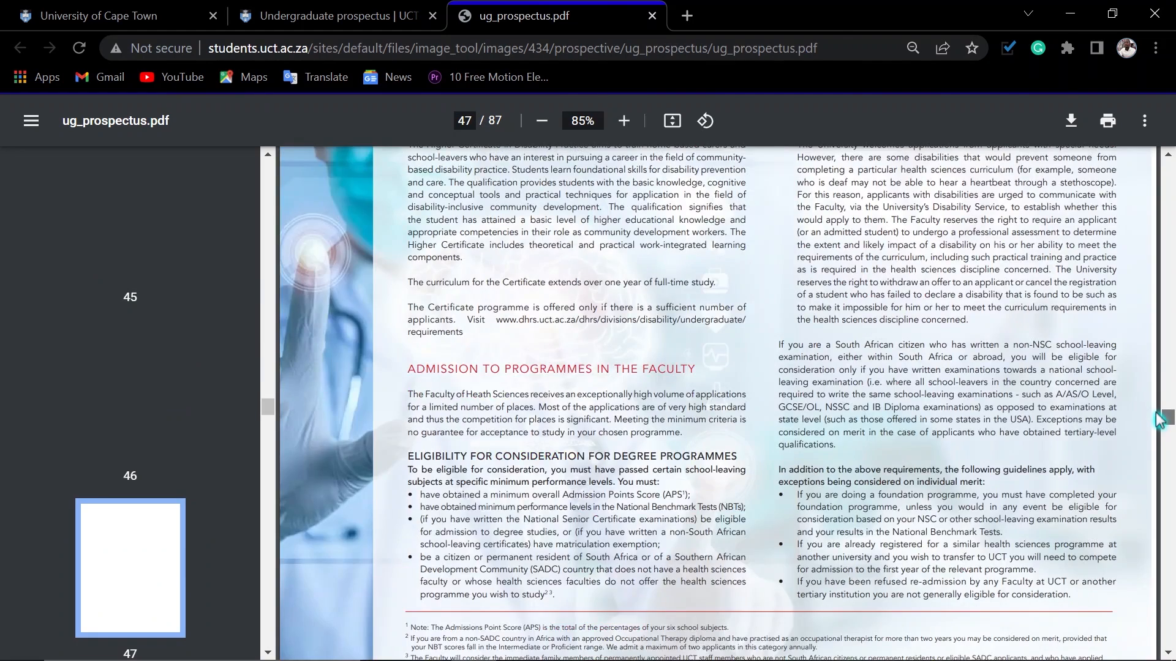
{"action": "scroll", "coordinate": [869, 349], "scroll_direction": "up", "scroll_amount": 15}
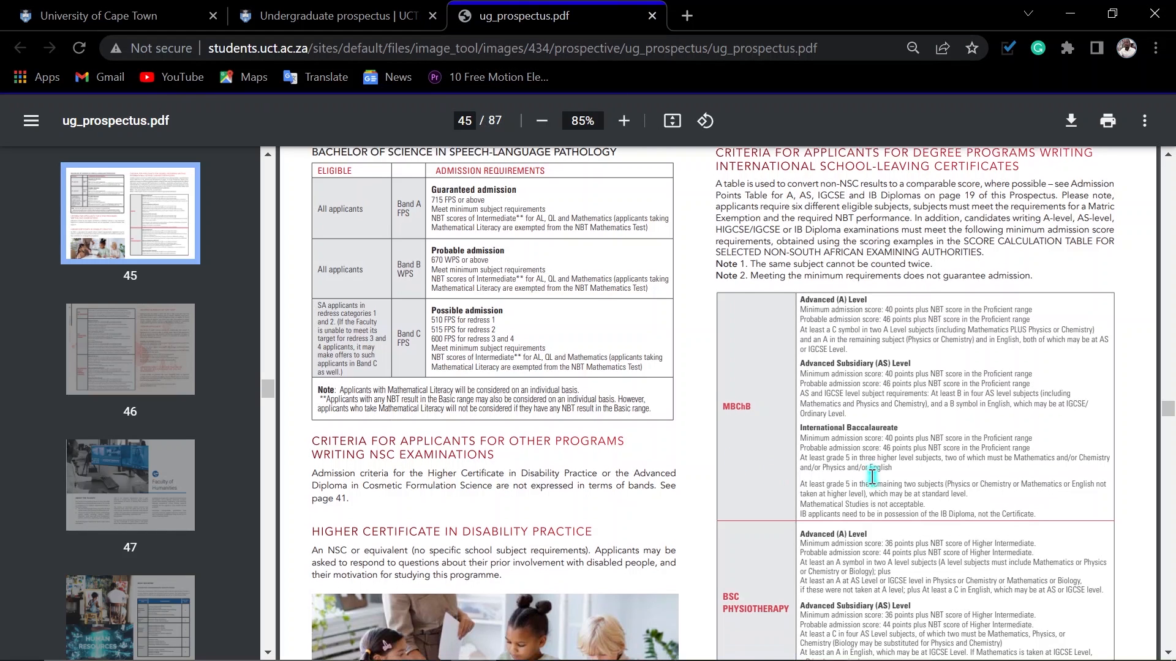
{"action": "scroll", "coordinate": [871, 477], "scroll_direction": "down", "scroll_amount": 2}
{"action": "scroll", "coordinate": [871, 477], "scroll_direction": "down", "scroll_amount": 15}
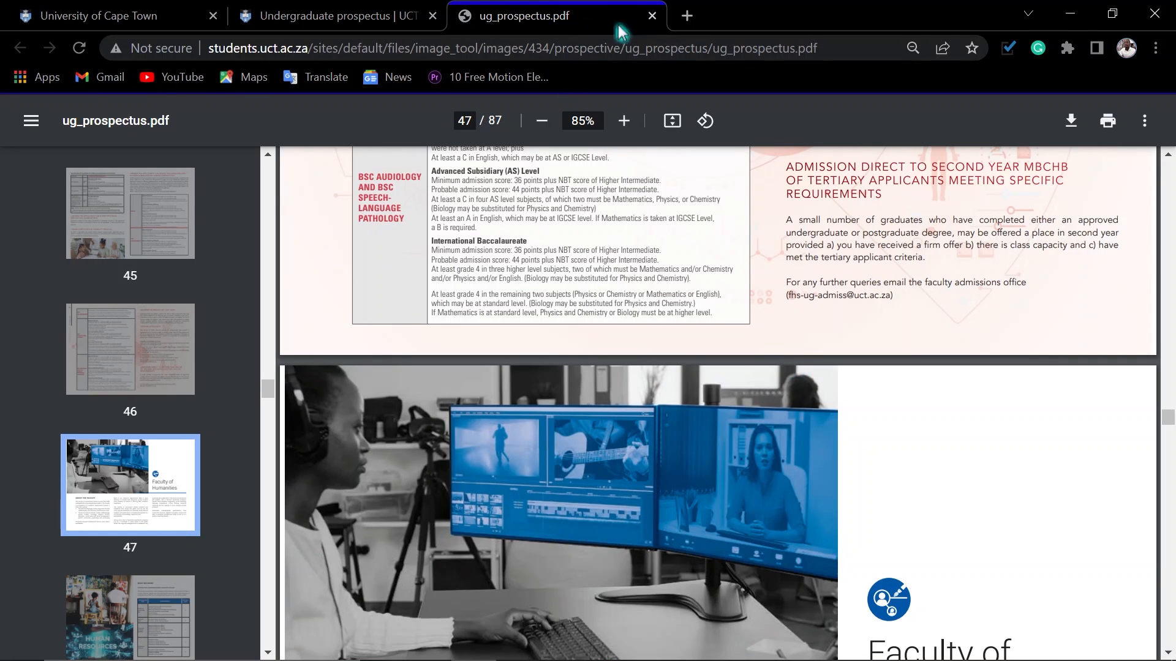
{"action": "left_click", "coordinate": [651, 15]}
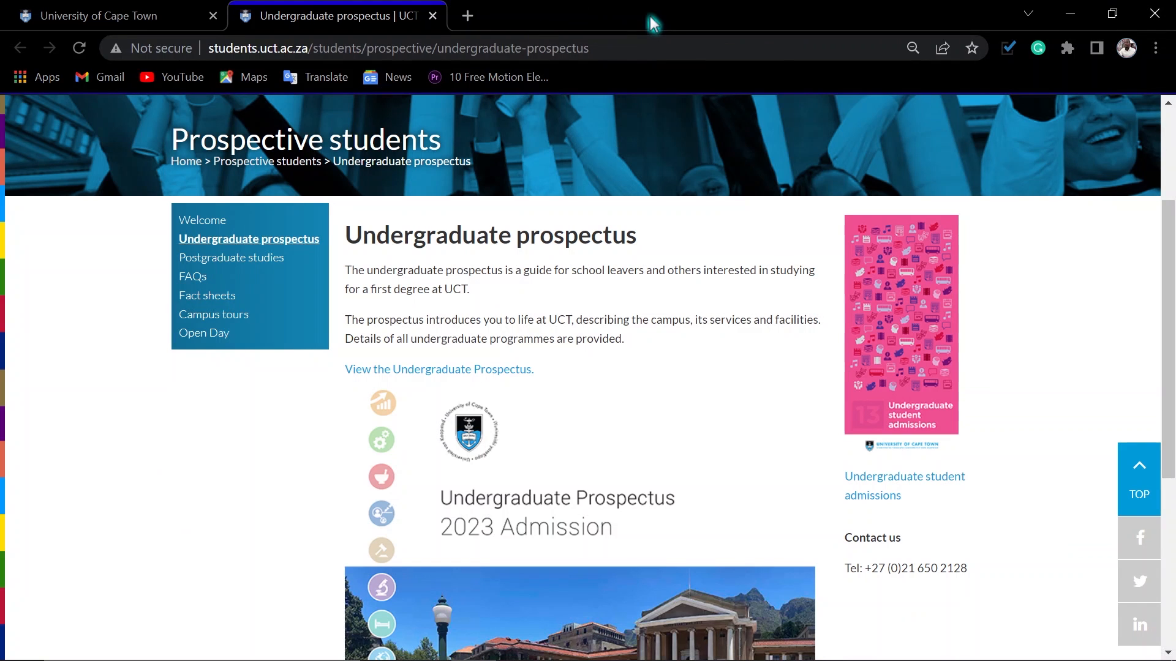
{"action": "left_click", "coordinate": [433, 16]}
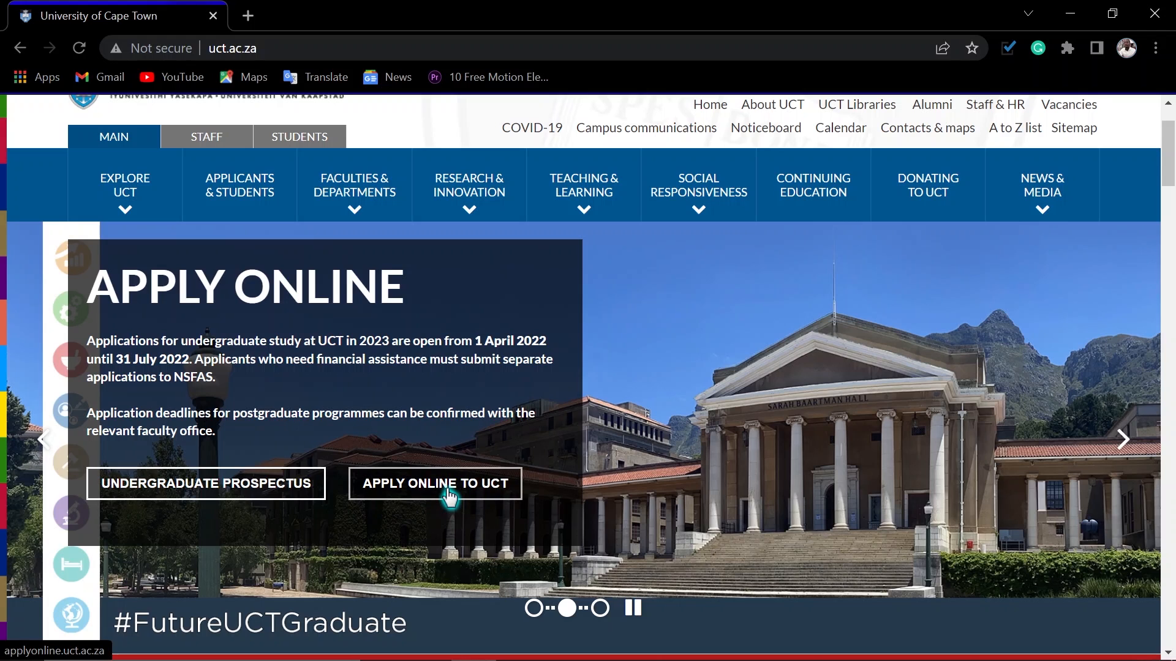
Step: Open the undergraduate admission section of the online application site through the Apply online link for applicants and students
{"action": "left_click", "coordinate": [235, 184]}
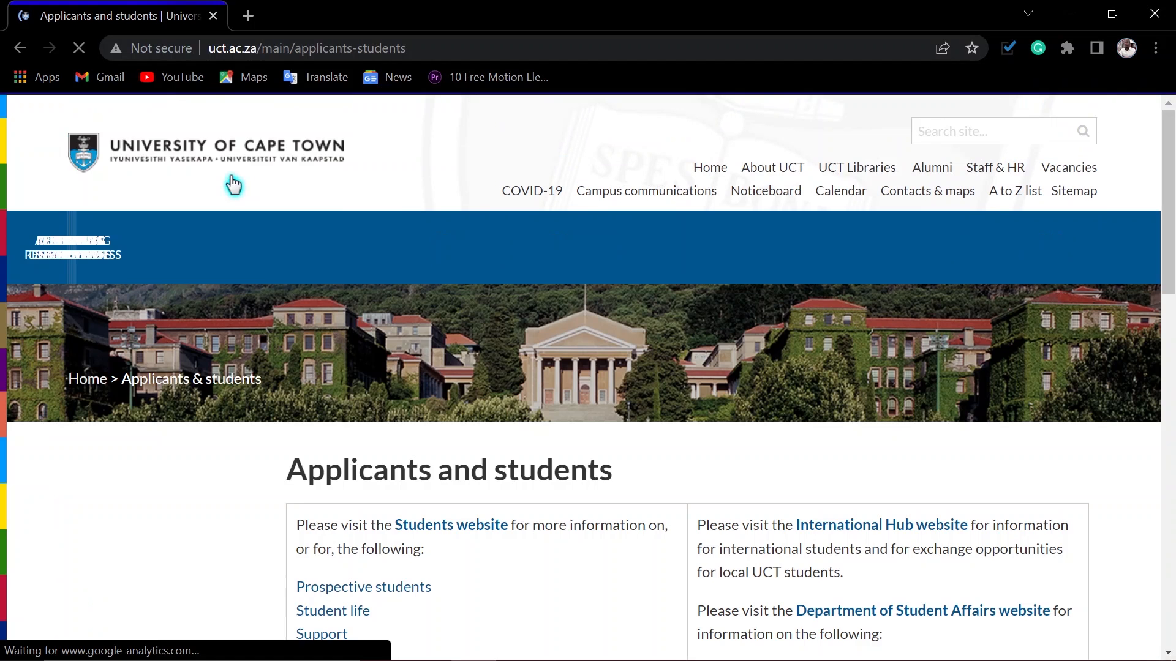
{"action": "scroll", "coordinate": [483, 461], "scroll_direction": "down", "scroll_amount": 7}
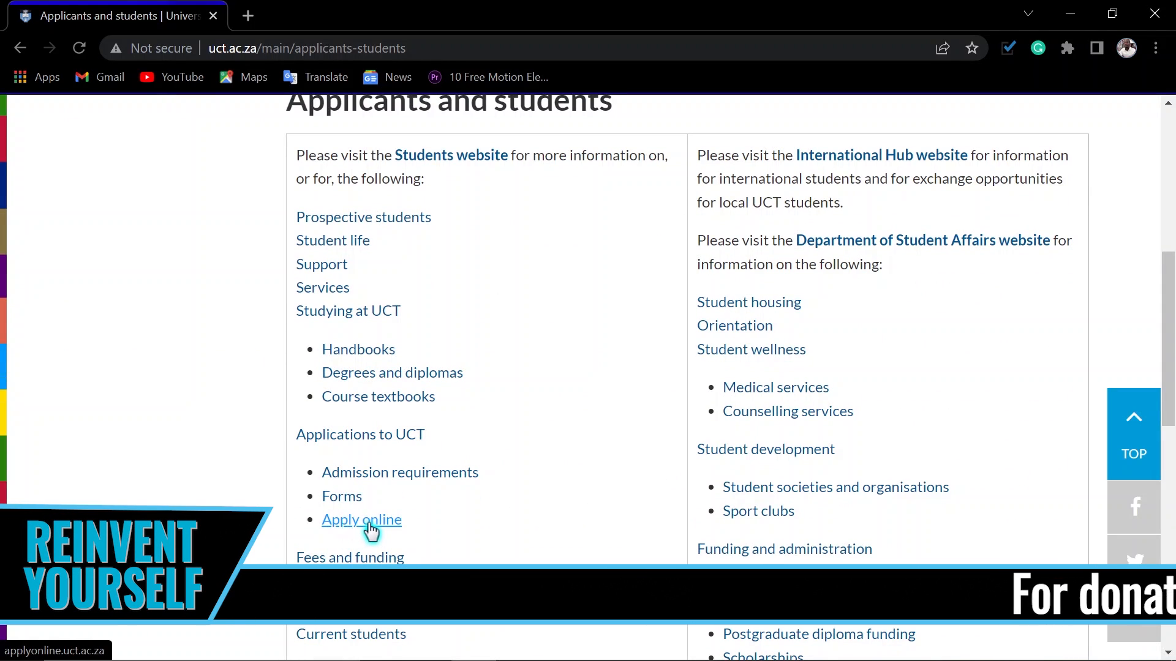
{"action": "scroll", "coordinate": [370, 532], "scroll_direction": "down", "scroll_amount": 3}
{"action": "left_click", "coordinate": [344, 339]}
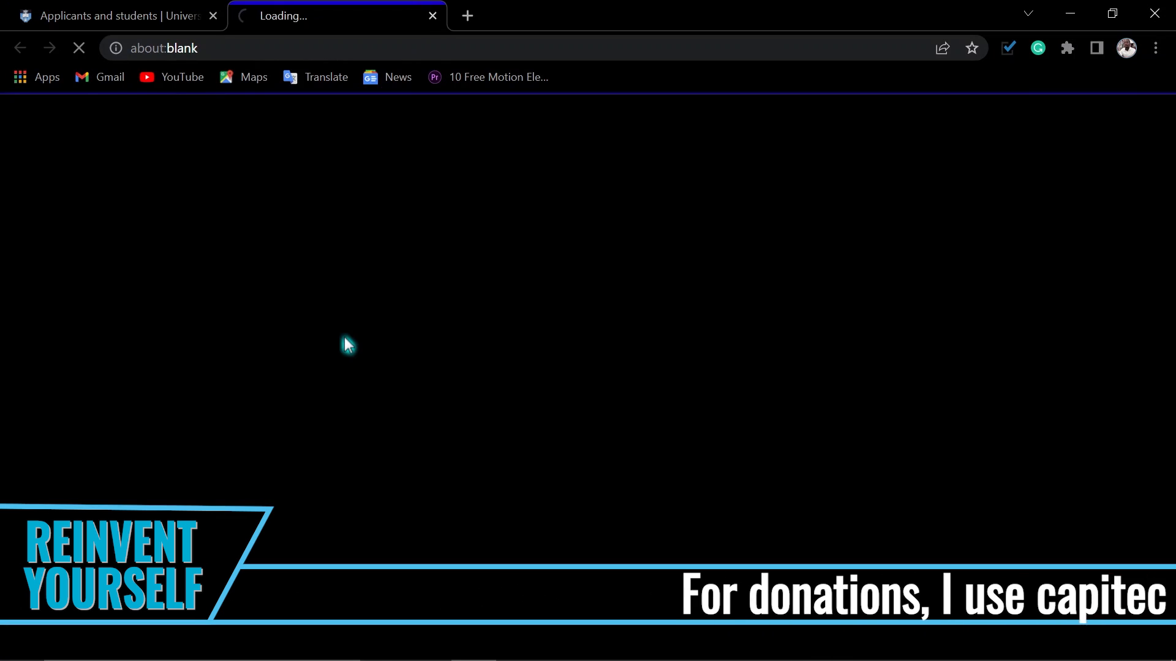
{"action": "scroll", "coordinate": [362, 395], "scroll_direction": "down", "scroll_amount": 1}
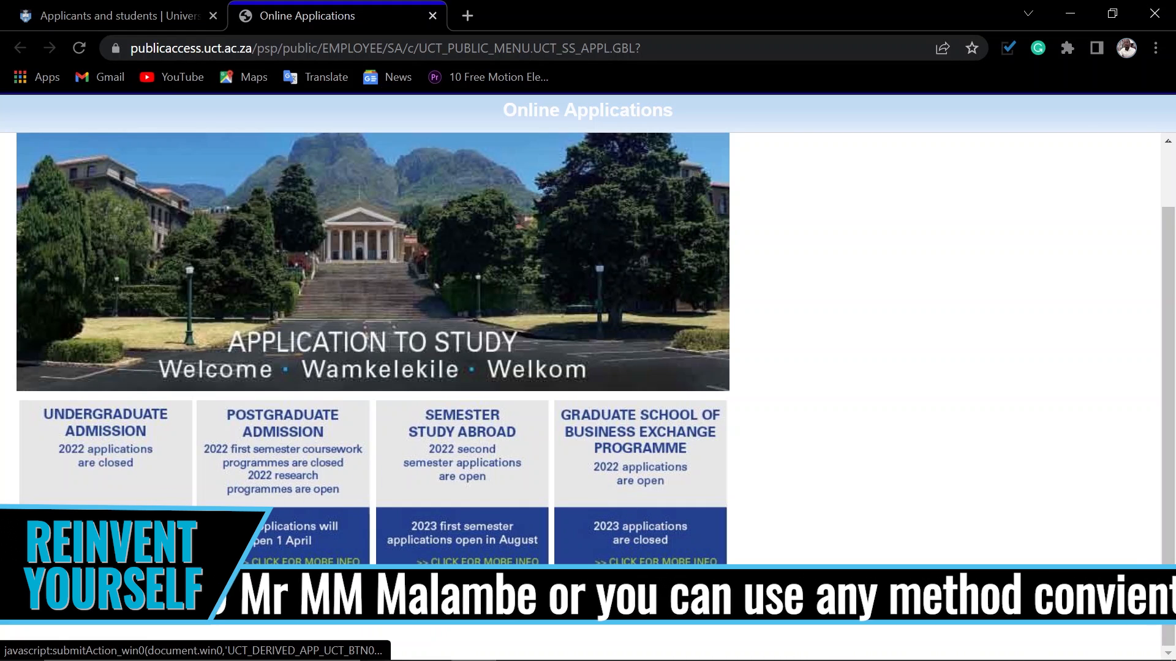
{"action": "left_click", "coordinate": [129, 544]}
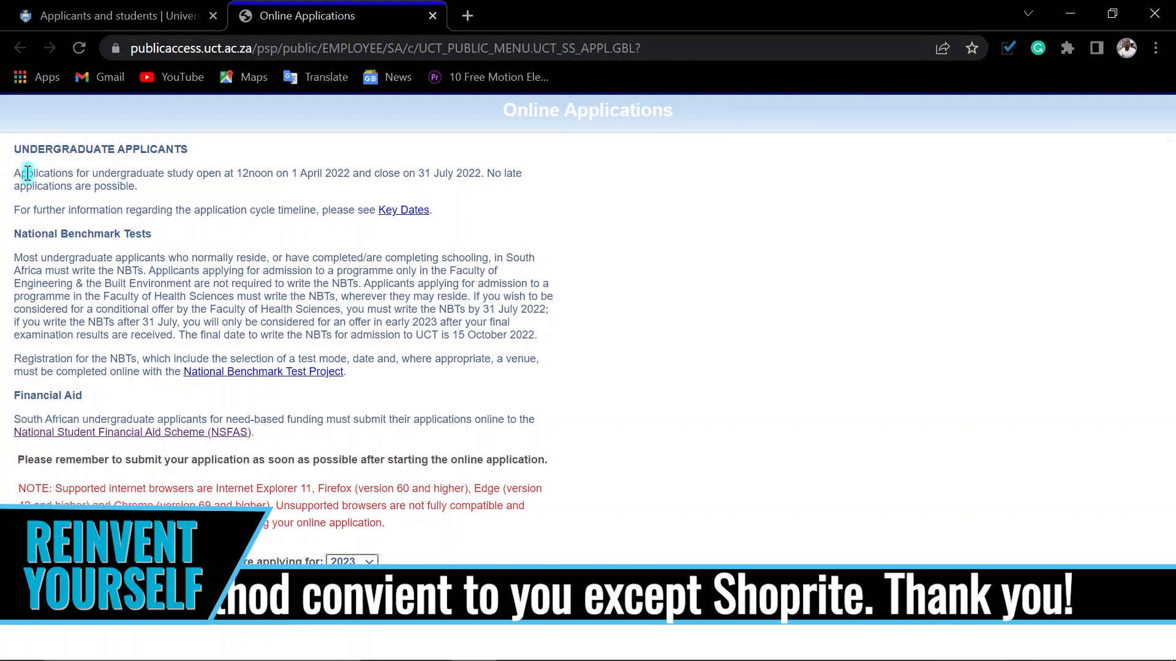
Step: Read the undergraduate application dates and the National Benchmark Tests requirements, highlighting the key passages
{"action": "left_click_drag", "start_coordinate": [17, 172], "coordinate": [310, 172]}
{"action": "left_click", "coordinate": [325, 173]}
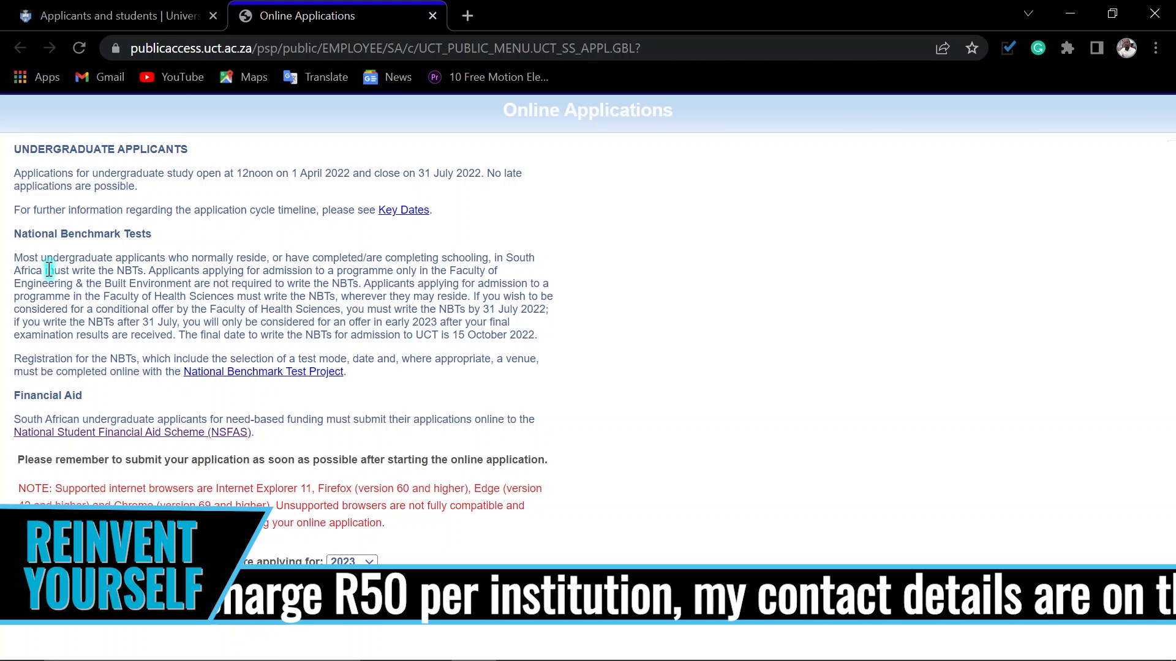
{"action": "left_click_drag", "start_coordinate": [13, 233], "coordinate": [178, 238]}
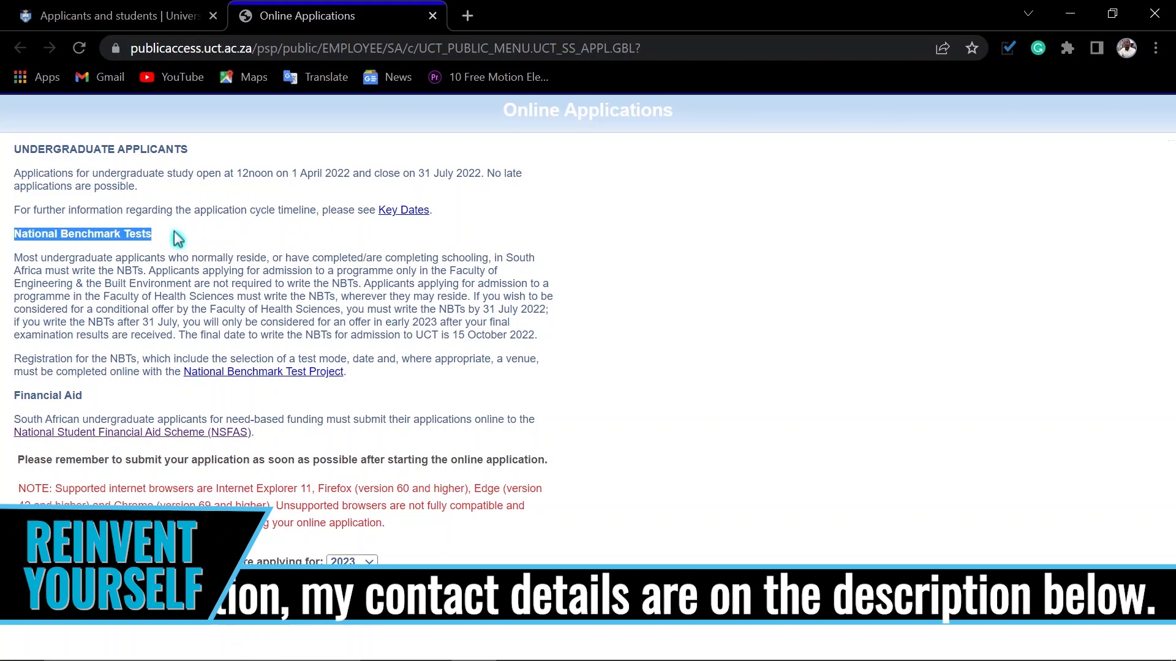
{"action": "left_click", "coordinate": [178, 238]}
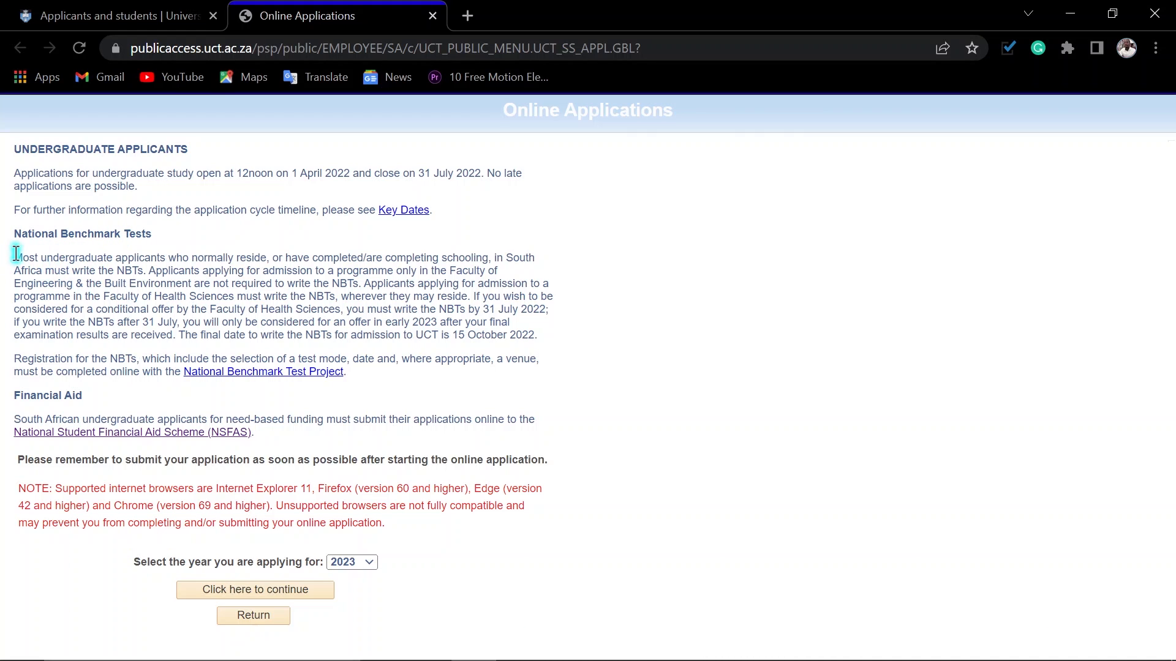
{"action": "left_click_drag", "start_coordinate": [16, 254], "coordinate": [370, 250]}
{"action": "left_click", "coordinate": [410, 251]}
{"action": "left_click_drag", "start_coordinate": [455, 334], "coordinate": [557, 340]}
{"action": "left_click", "coordinate": [558, 341]}
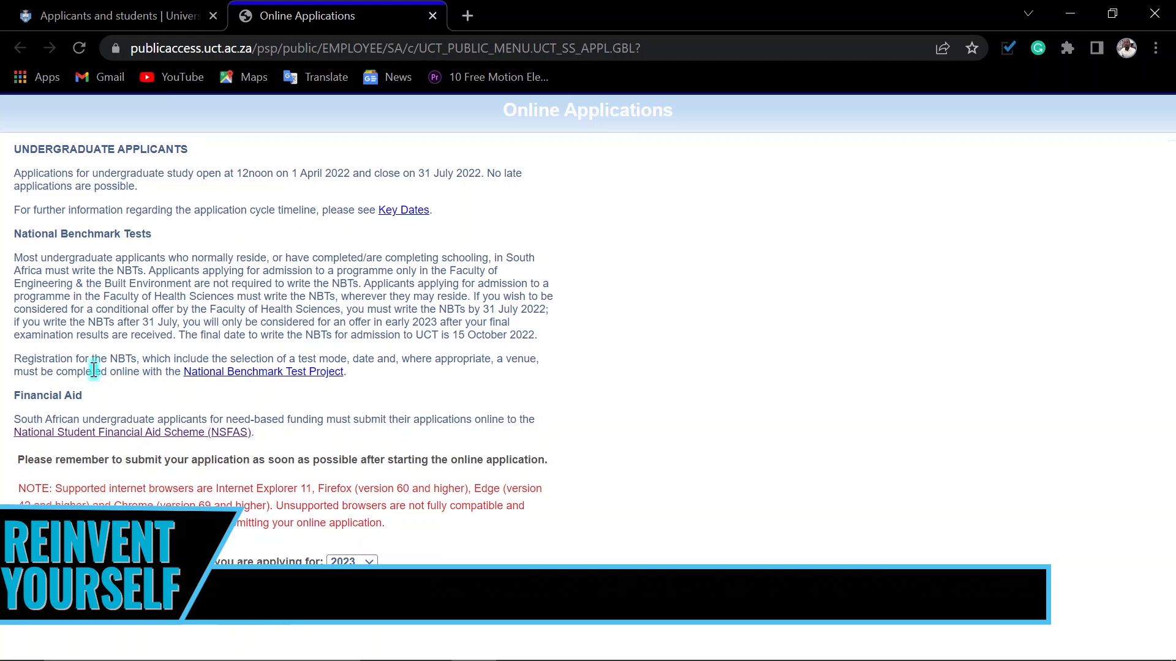
Step: Open the National Benchmark Test Project website in a new tab and switch to it
{"action": "right_click", "coordinate": [223, 373]}
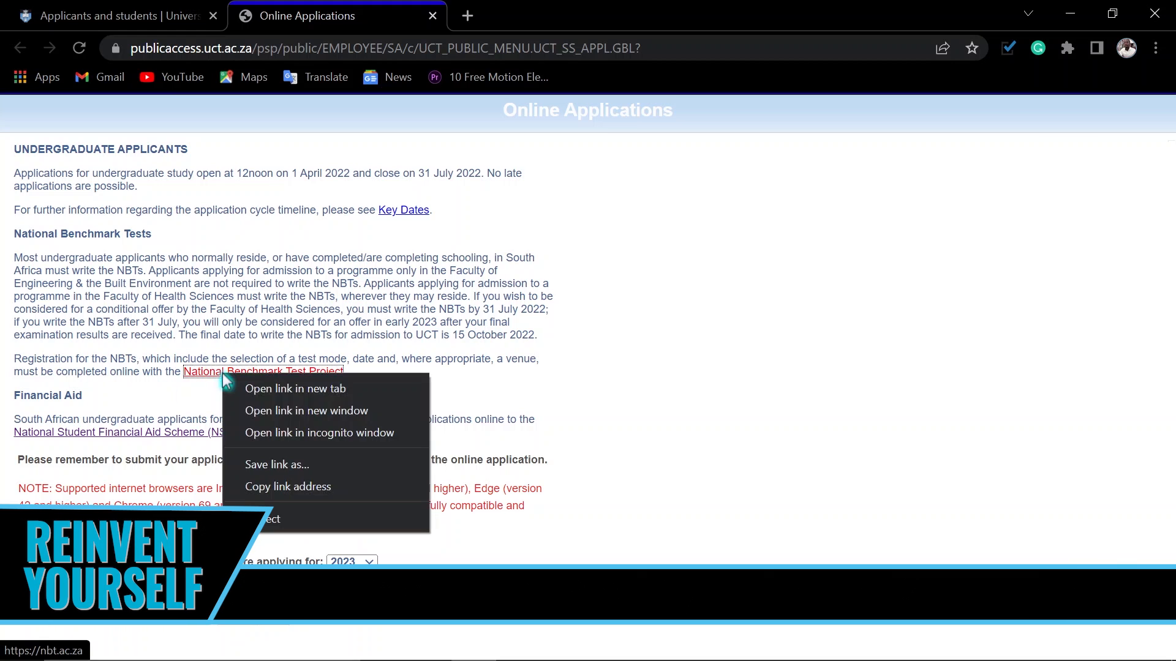
{"action": "left_click", "coordinate": [298, 389]}
{"action": "left_click", "coordinate": [490, 24]}
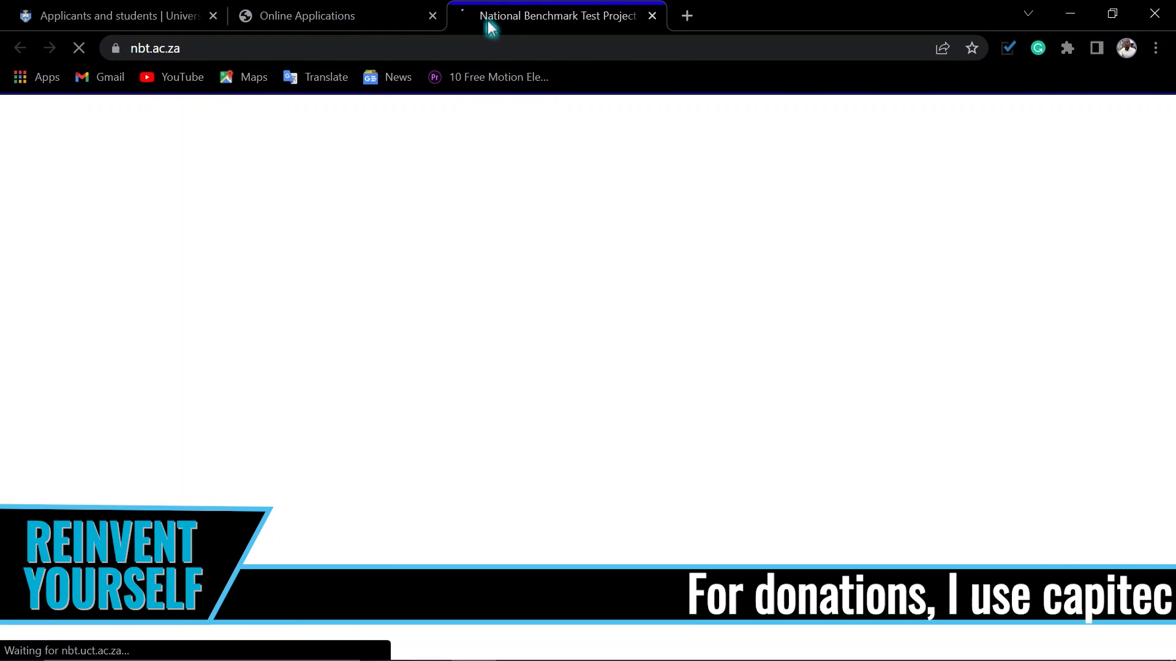
Step: Review the NBT site's registration notice, contact details, test costs, simulation and manual links and booking option, and close the site
{"action": "scroll", "coordinate": [458, 427], "scroll_direction": "down", "scroll_amount": 1}
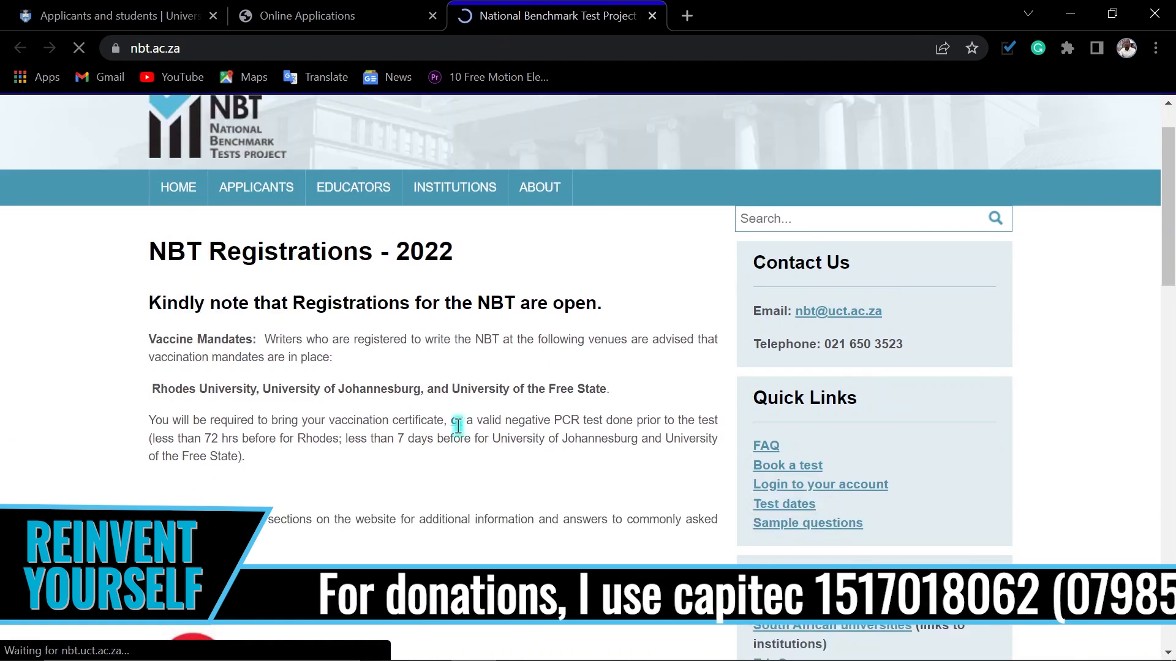
{"action": "scroll", "coordinate": [458, 426], "scroll_direction": "down", "scroll_amount": 2}
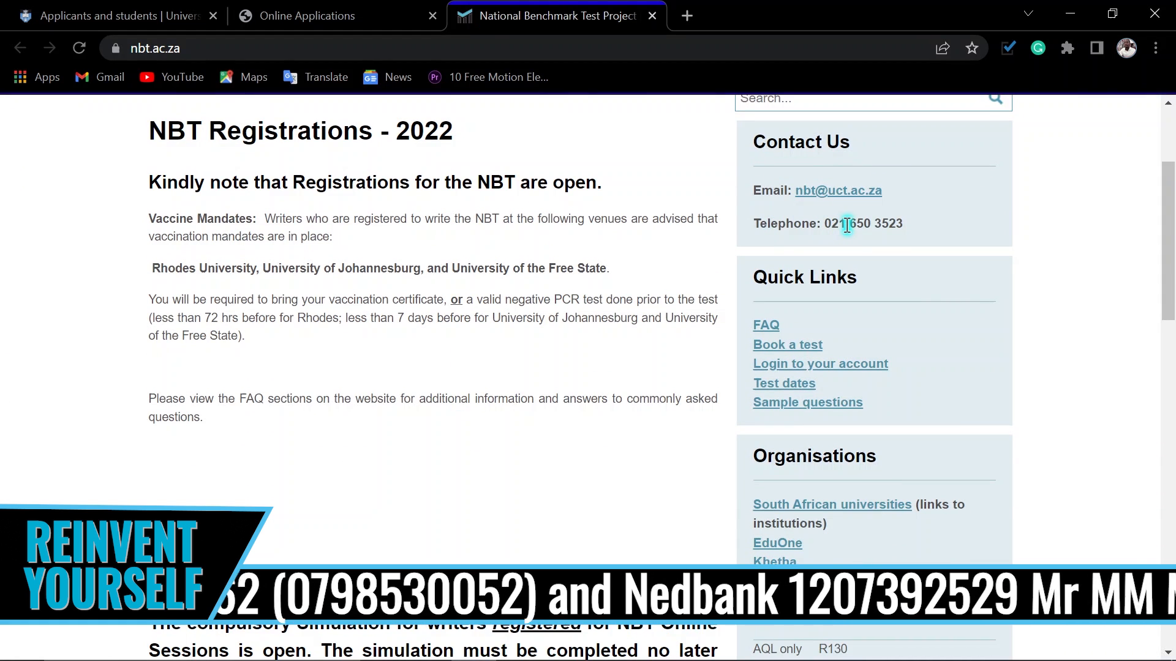
{"action": "scroll", "coordinate": [367, 401], "scroll_direction": "down", "scroll_amount": 3}
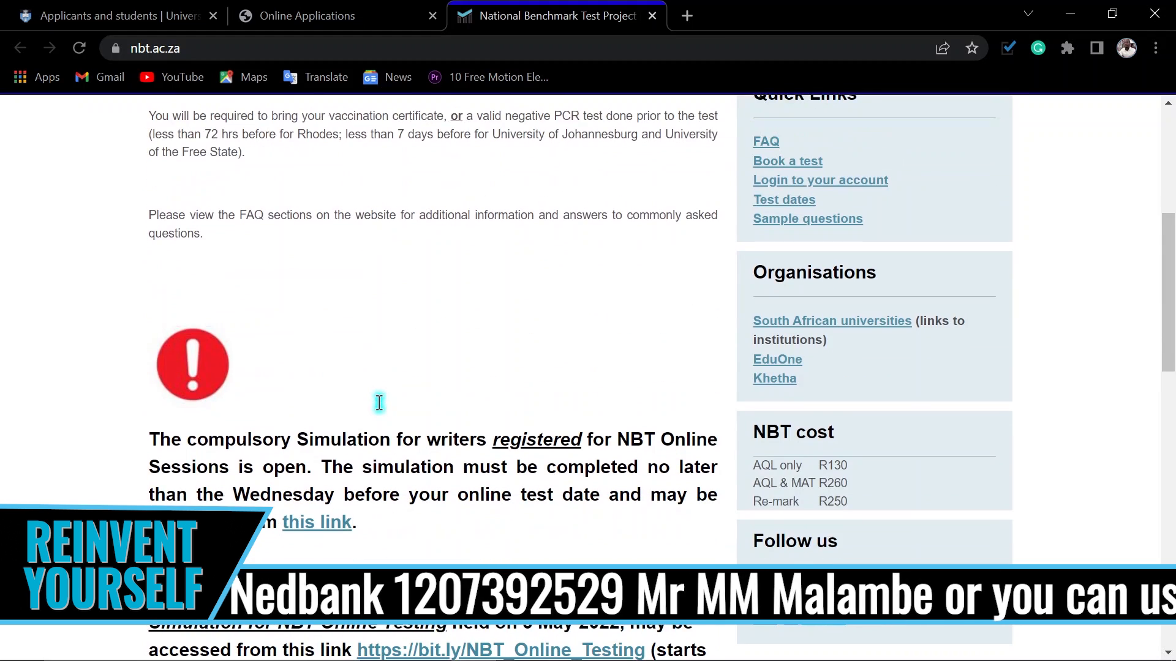
{"action": "scroll", "coordinate": [404, 404], "scroll_direction": "down", "scroll_amount": 3}
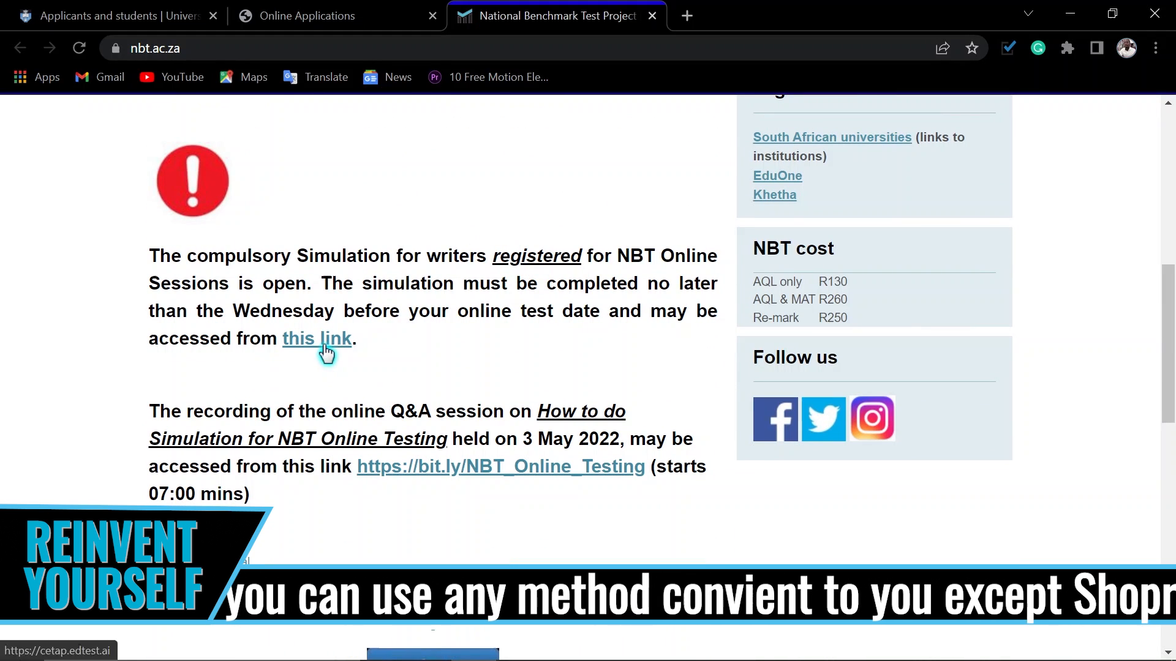
{"action": "scroll", "coordinate": [315, 438], "scroll_direction": "down", "scroll_amount": 2}
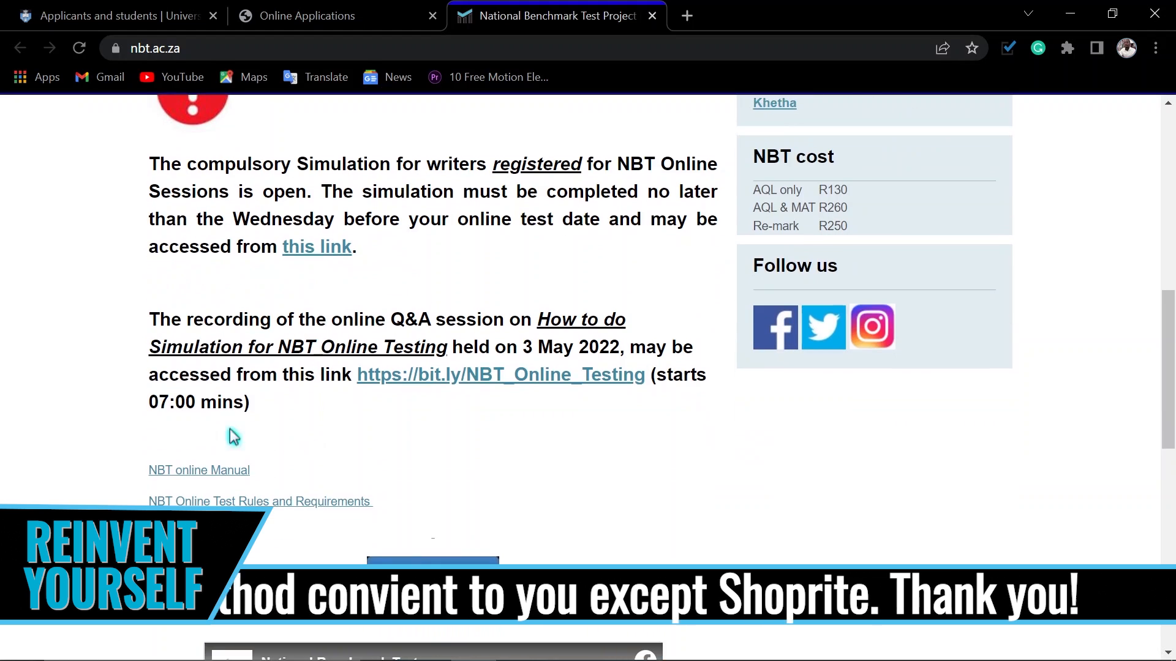
{"action": "scroll", "coordinate": [315, 398], "scroll_direction": "down", "scroll_amount": 4}
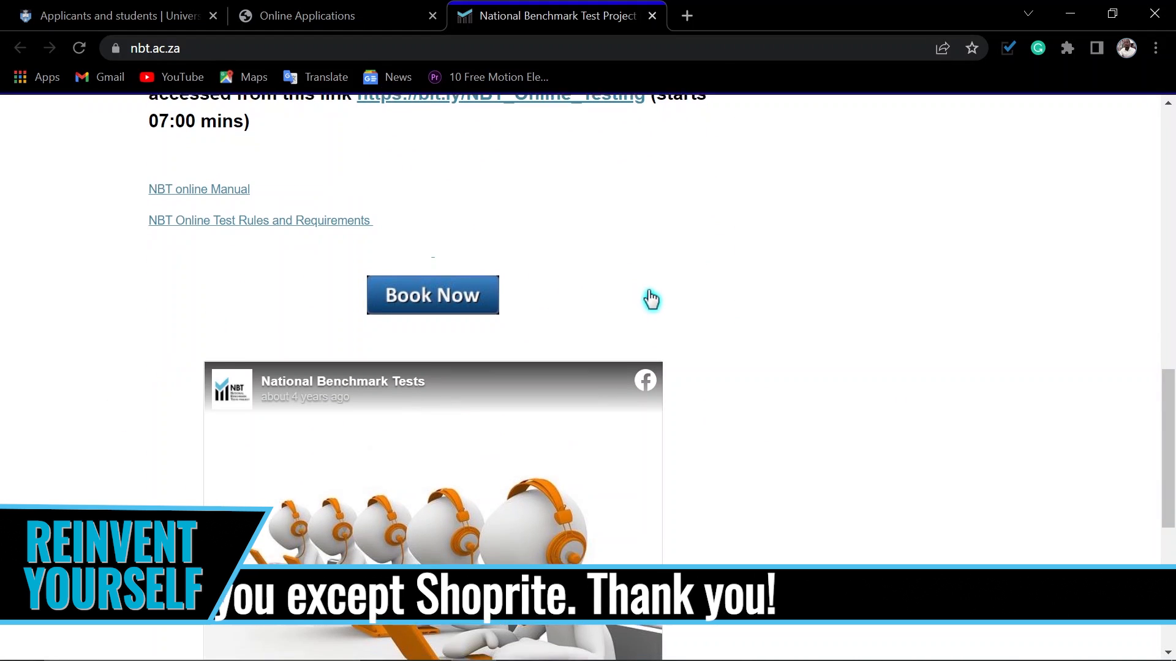
{"action": "scroll", "coordinate": [668, 300], "scroll_direction": "down", "scroll_amount": 3}
{"action": "scroll", "coordinate": [612, 294], "scroll_direction": "up", "scroll_amount": 3}
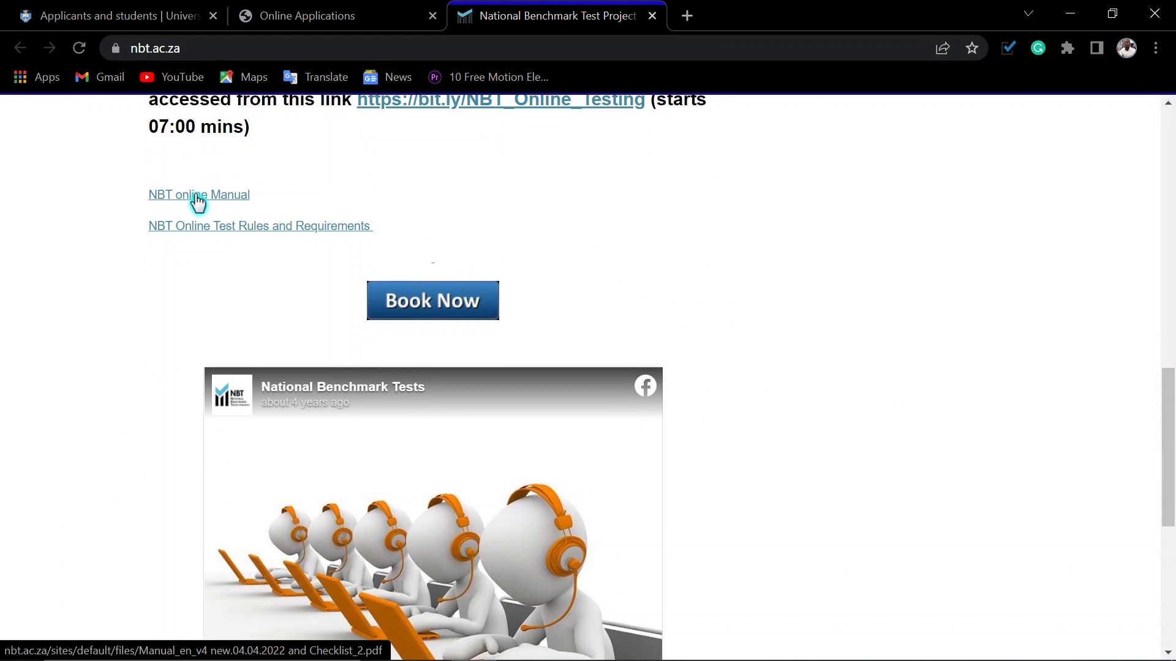
{"action": "scroll", "coordinate": [708, 312], "scroll_direction": "down", "scroll_amount": 6}
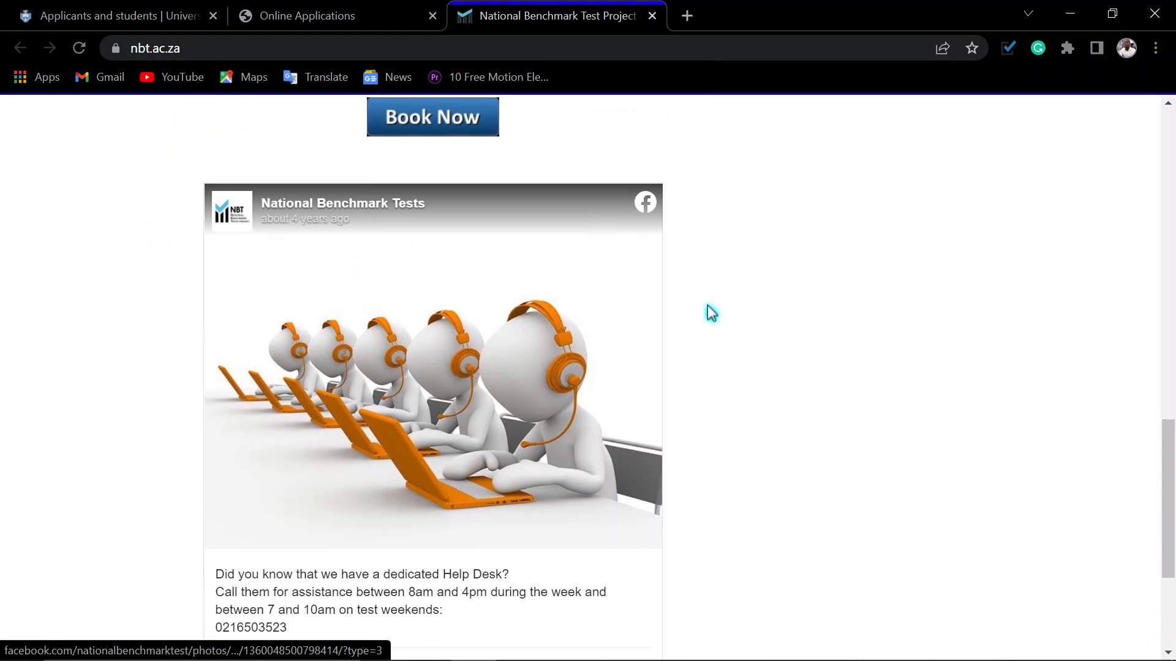
{"action": "scroll", "coordinate": [735, 324], "scroll_direction": "up", "scroll_amount": 15}
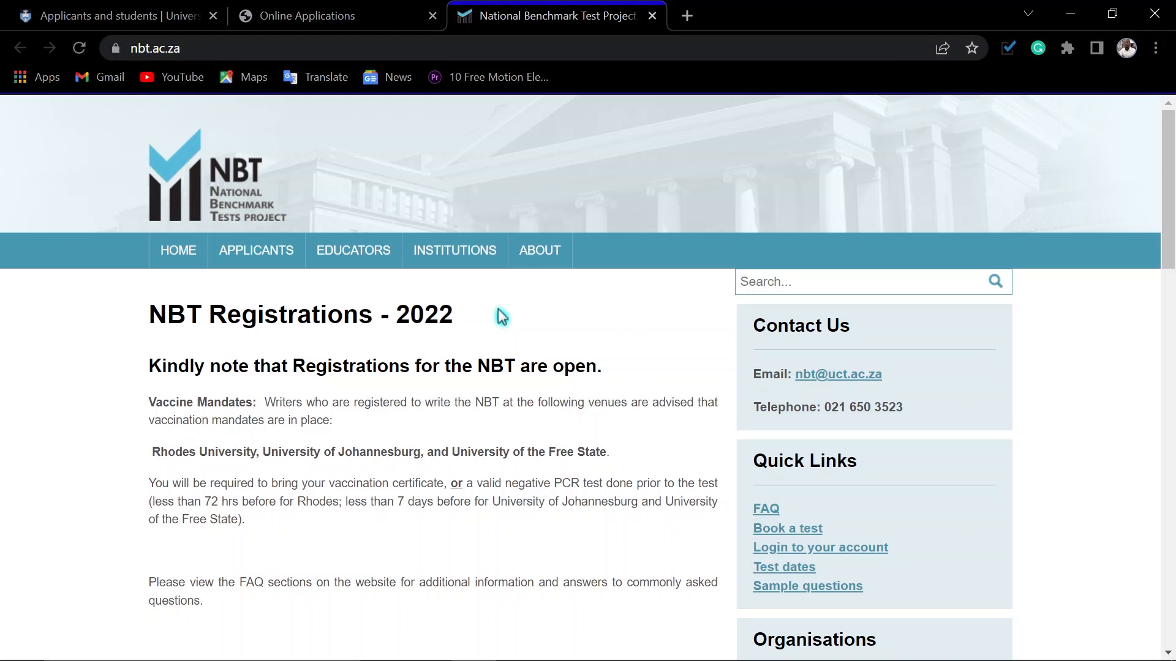
{"action": "left_click", "coordinate": [652, 16]}
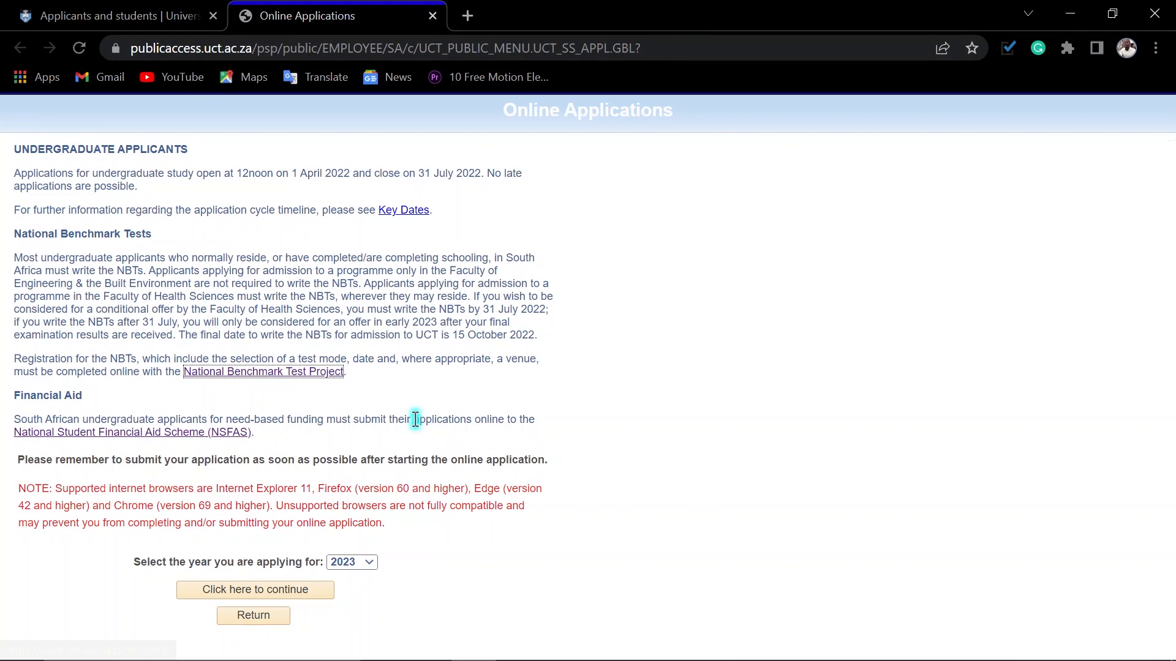
Step: Check the available application years and keep 2023 selected
{"action": "left_click", "coordinate": [366, 564]}
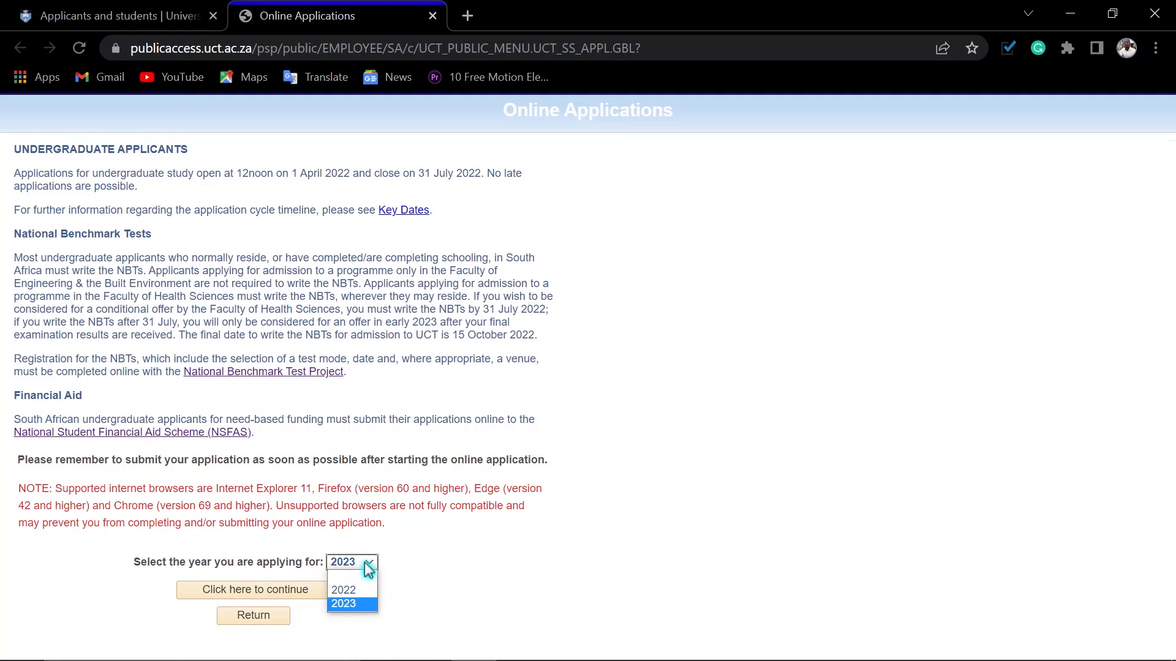
{"action": "left_click", "coordinate": [368, 567]}
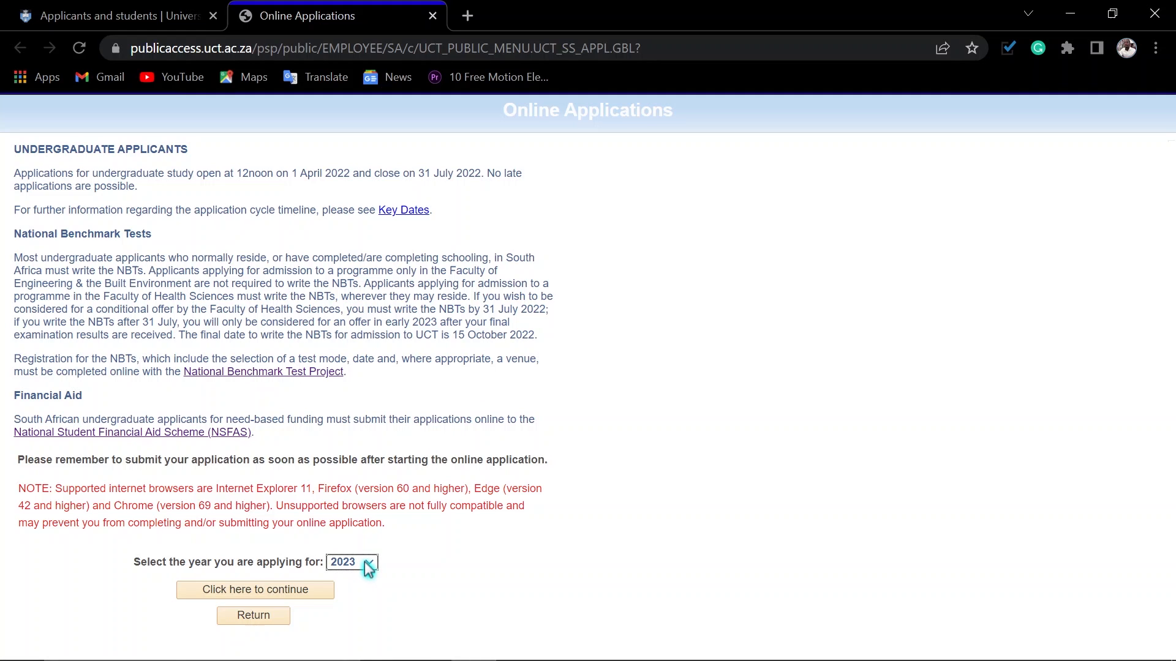
Step: Continue with the 2023 undergraduate application, read through the UCT privacy notice and consent to it
{"action": "left_click", "coordinate": [236, 597]}
{"action": "scroll", "coordinate": [746, 454], "scroll_direction": "down", "scroll_amount": 8}
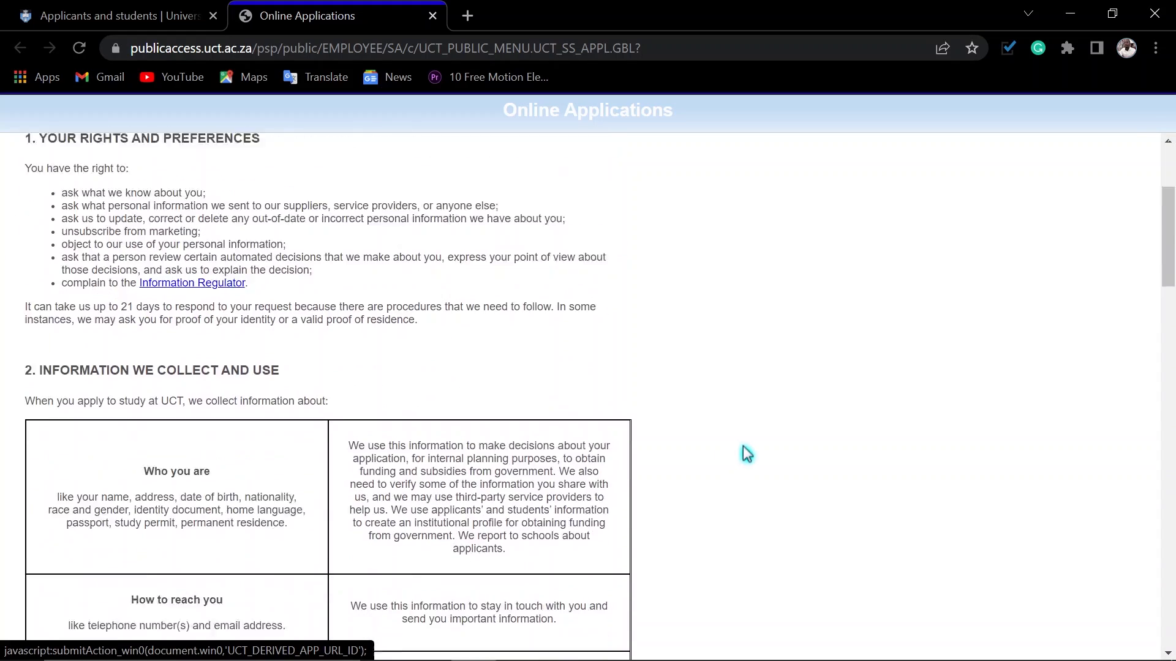
{"action": "scroll", "coordinate": [744, 452], "scroll_direction": "up", "scroll_amount": 5}
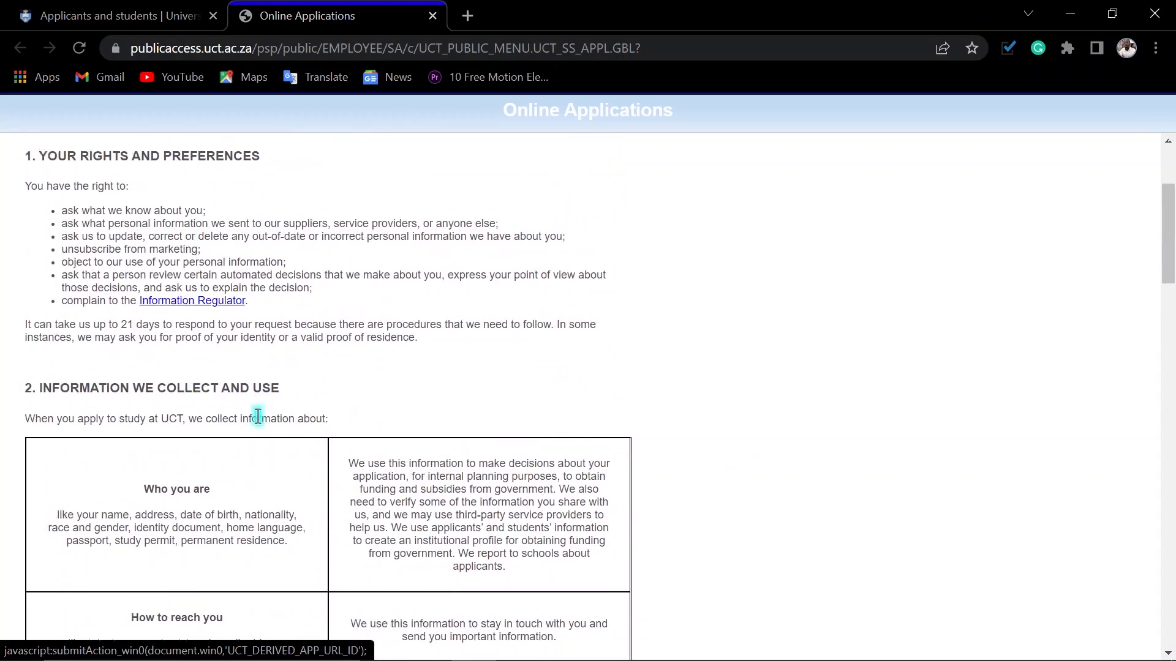
{"action": "scroll", "coordinate": [306, 404], "scroll_direction": "down", "scroll_amount": 15}
{"action": "scroll", "coordinate": [302, 404], "scroll_direction": "down", "scroll_amount": 5}
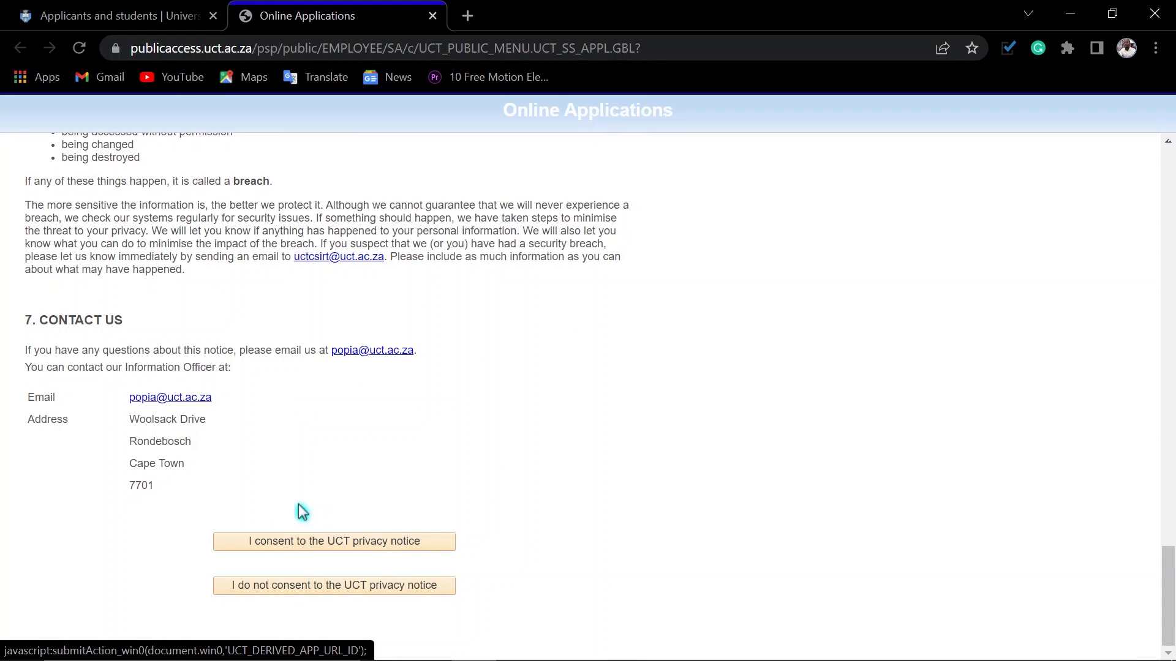
{"action": "left_click", "coordinate": [304, 542]}
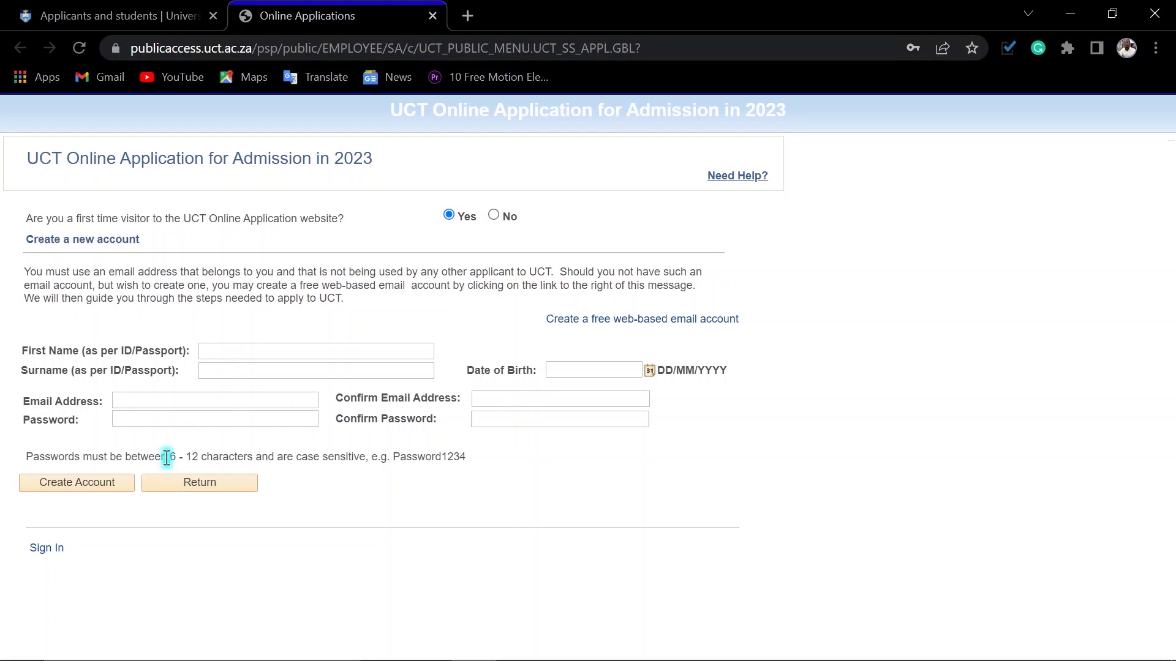
Step: Review the new-account form, highlighting the required password length and the example password format
{"action": "left_click_drag", "start_coordinate": [169, 458], "coordinate": [196, 458]}
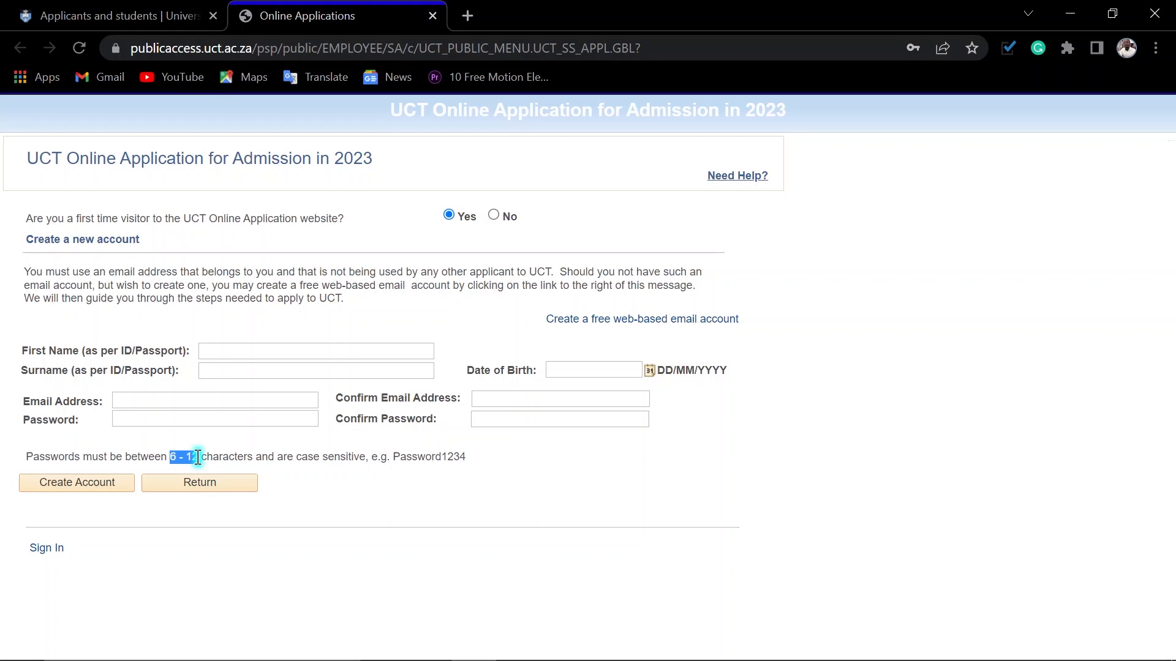
{"action": "left_click_drag", "start_coordinate": [392, 458], "coordinate": [483, 467]}
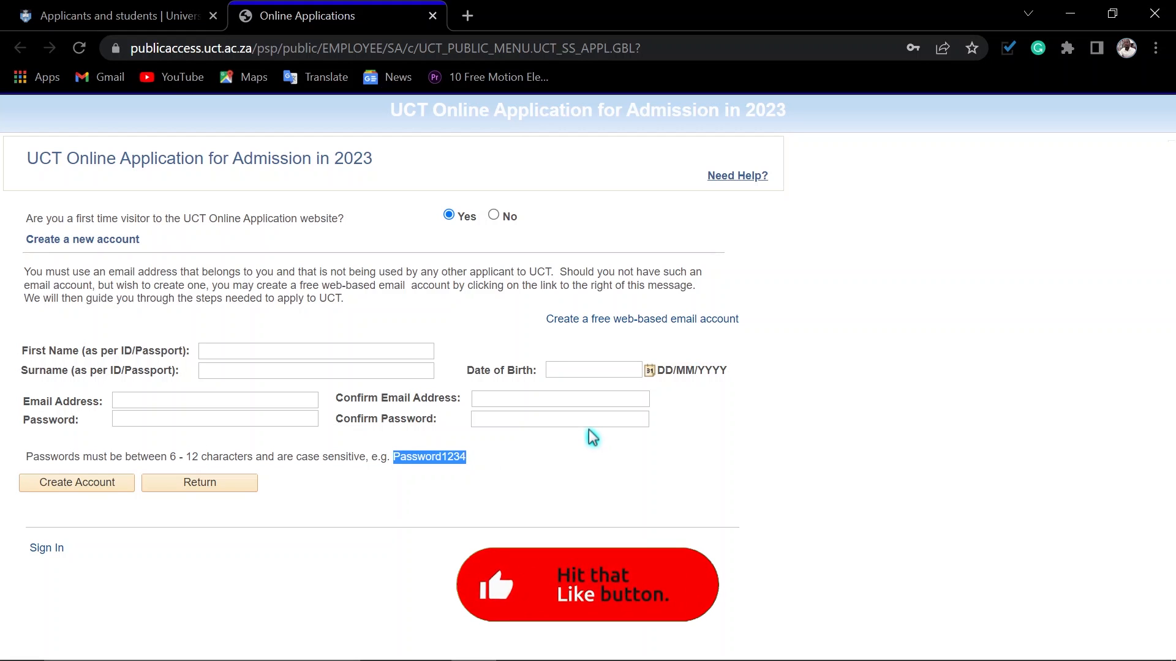
{"action": "left_click", "coordinate": [594, 365]}
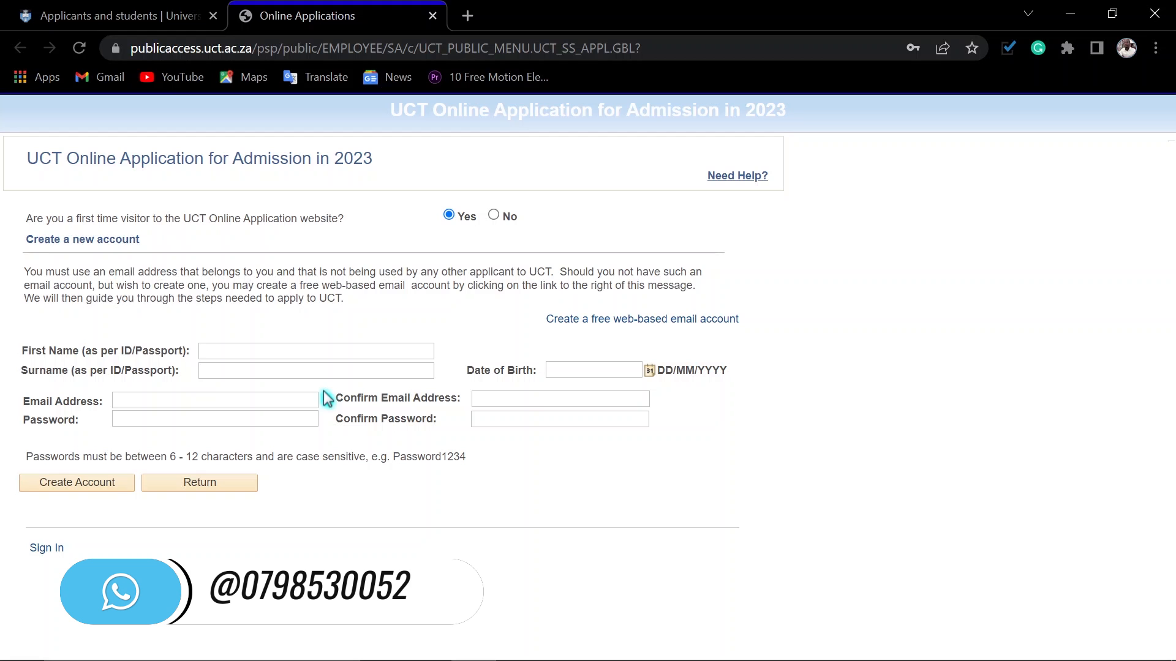
Step: Switch to the returning-applicant sign-in form and fill in the saved email address and account password
{"action": "left_click", "coordinate": [46, 549]}
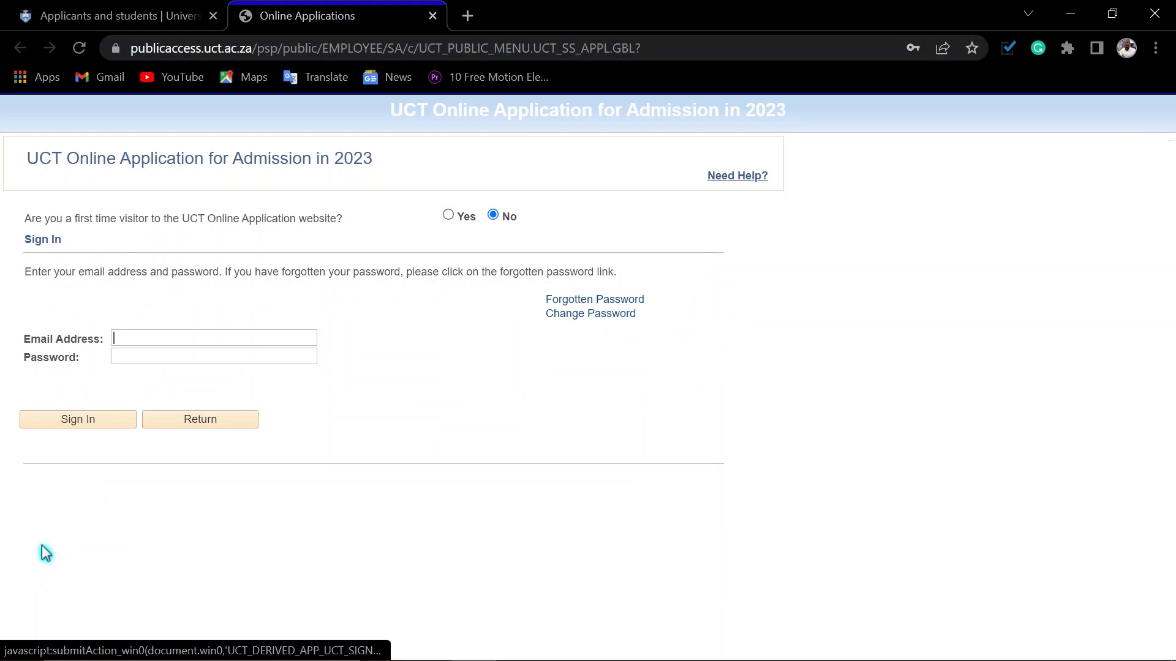
{"action": "left_click_drag", "start_coordinate": [267, 338], "coordinate": [94, 339]}
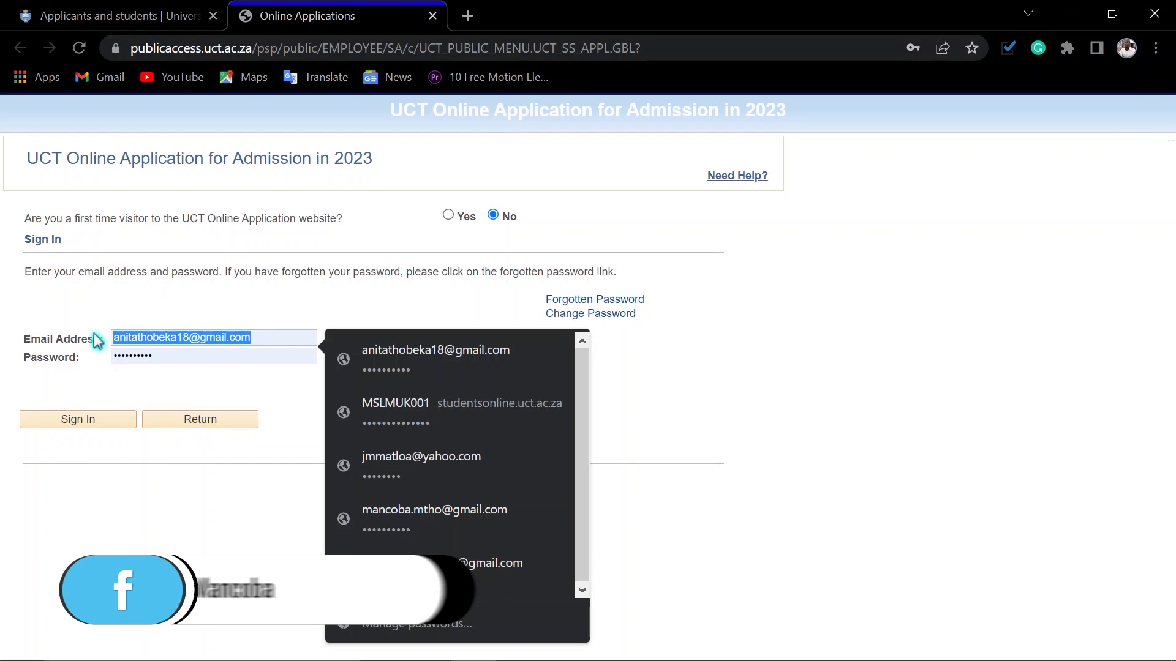
{"action": "left_click", "coordinate": [385, 526]}
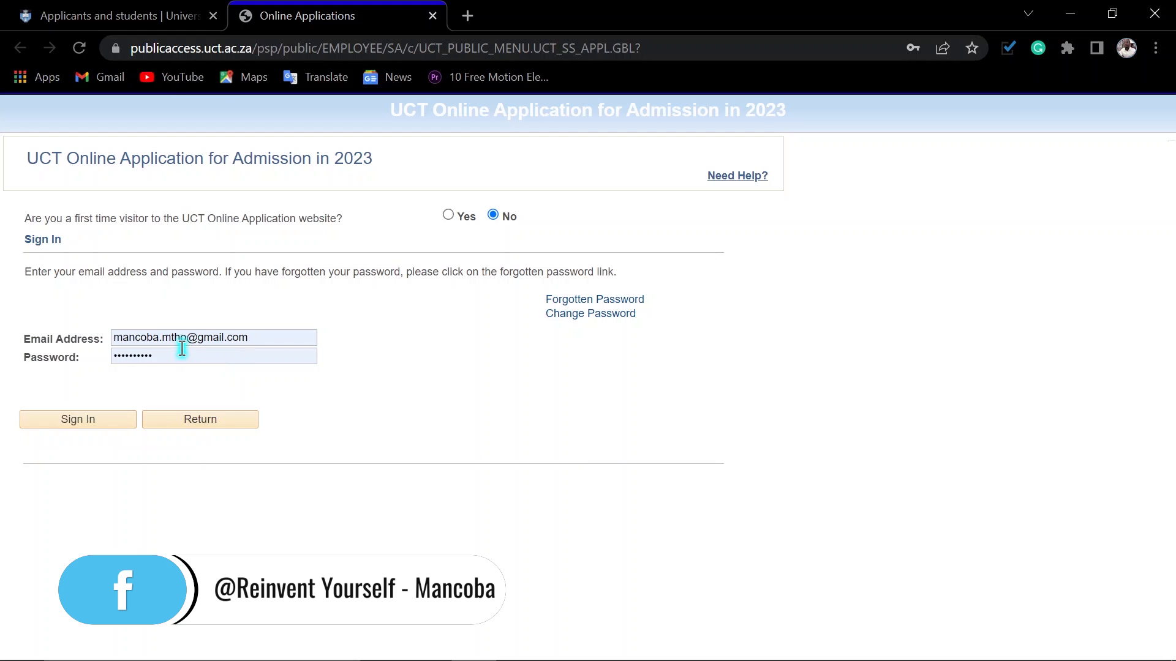
Step: Request a forgotten-password reset, highlight the note about the emailed computer-generated password, and confirm the reset
{"action": "left_click", "coordinate": [589, 299]}
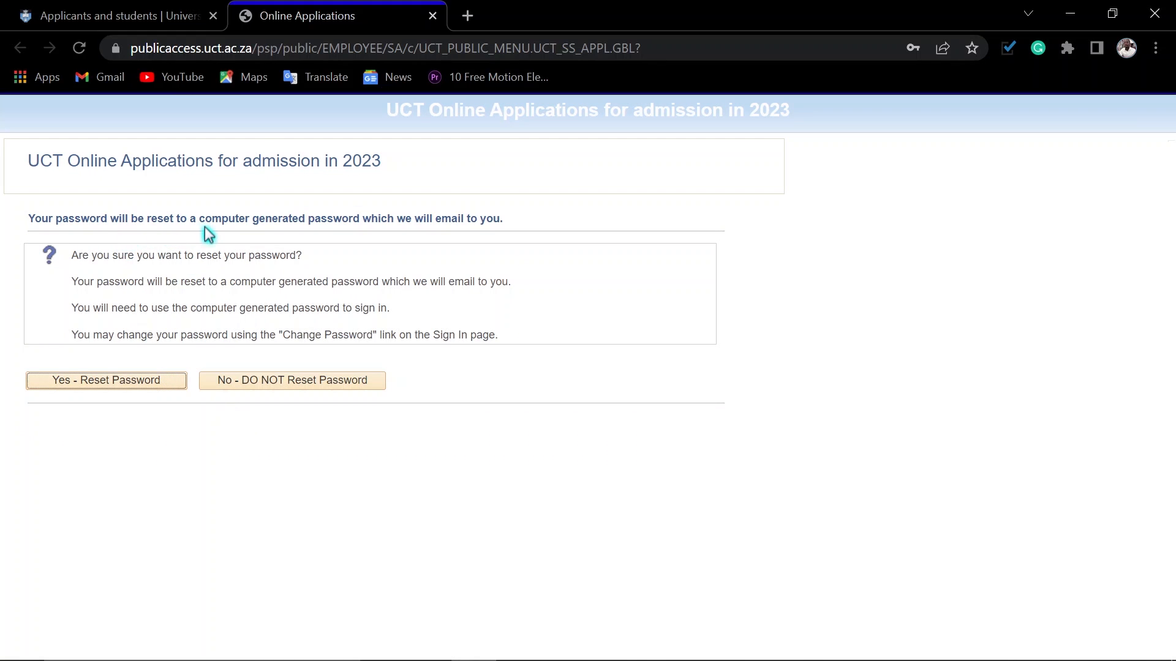
{"action": "left_click_drag", "start_coordinate": [202, 218], "coordinate": [496, 218]}
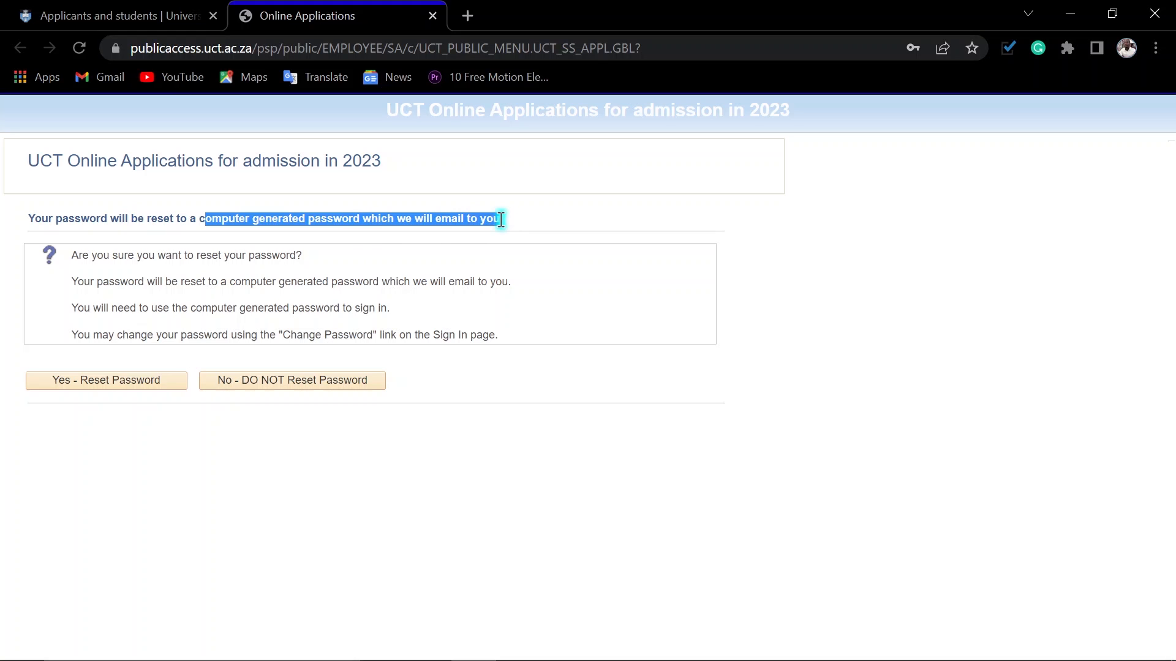
{"action": "left_click", "coordinate": [484, 285]}
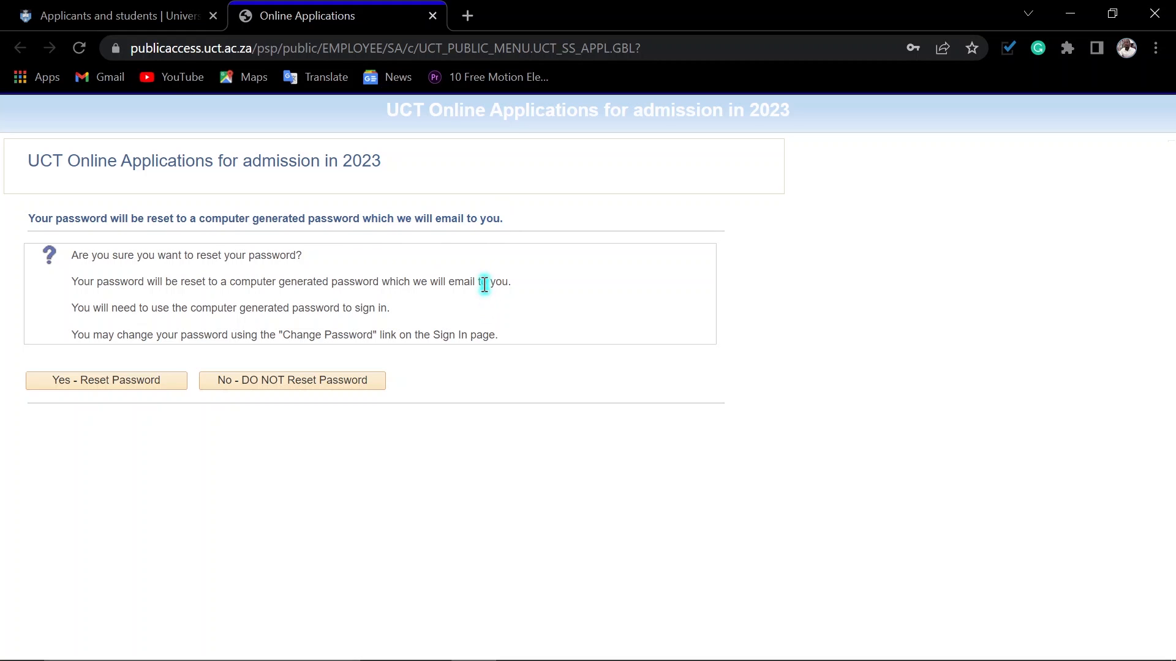
{"action": "left_click", "coordinate": [112, 386]}
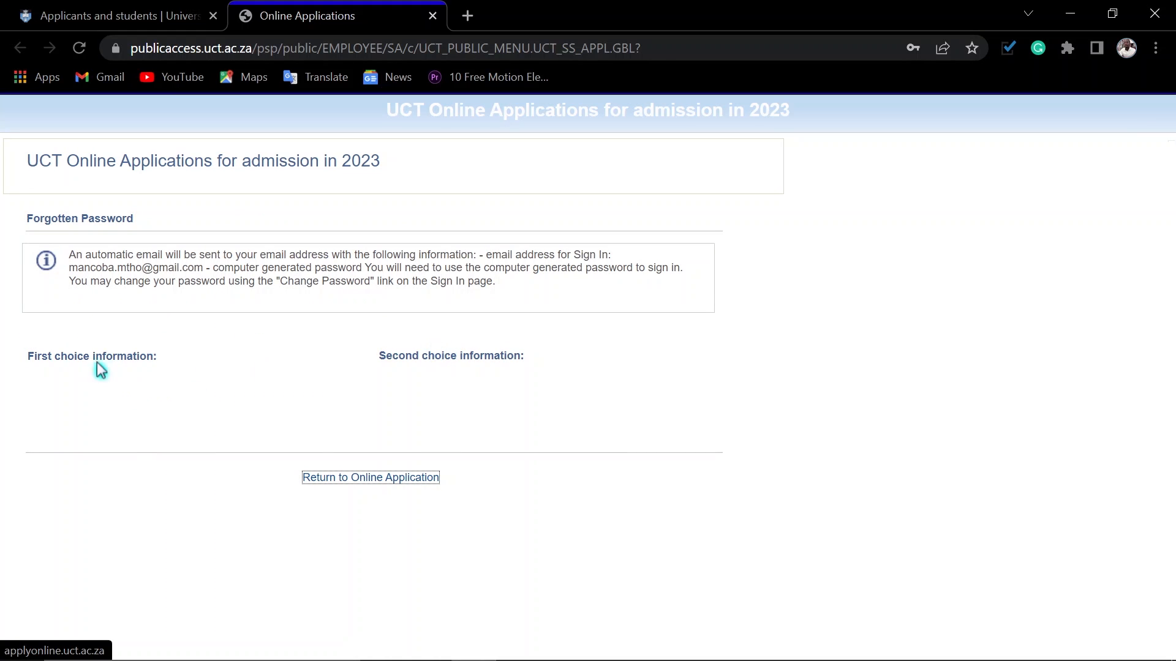
{"action": "left_click", "coordinate": [77, 357]}
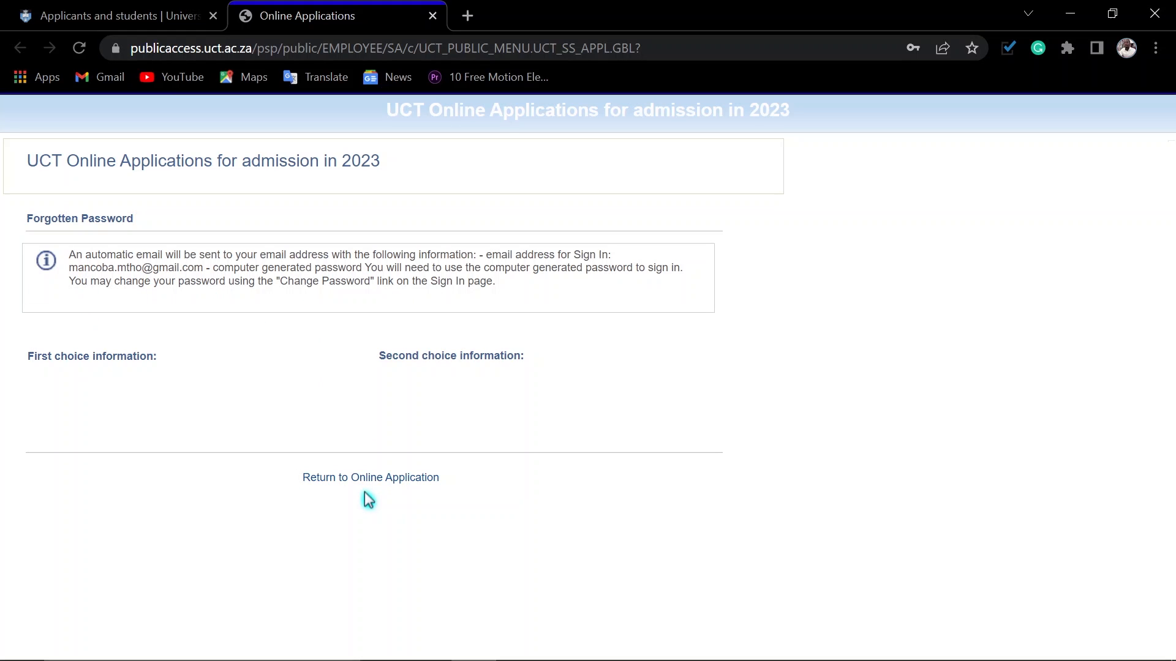
Step: Return to the online application, reopen the 2023 undergraduate application, consent to the privacy notice and open the sign-in form
{"action": "left_click", "coordinate": [354, 475]}
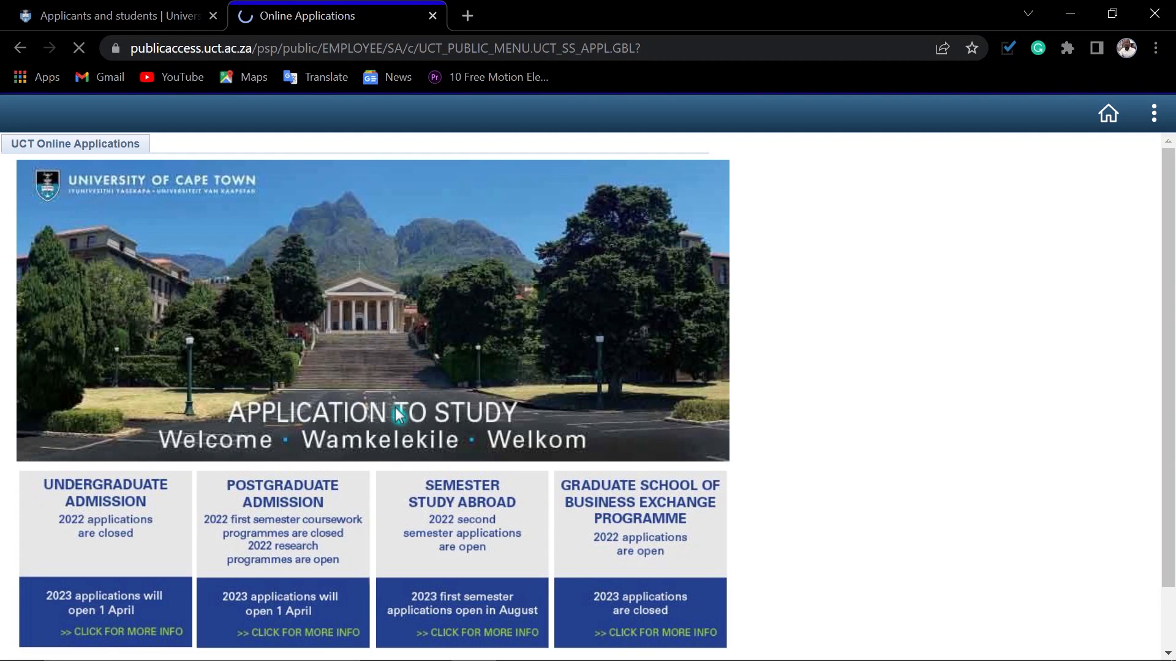
{"action": "scroll", "coordinate": [572, 454], "scroll_direction": "down", "scroll_amount": 2}
{"action": "left_click", "coordinate": [105, 559]}
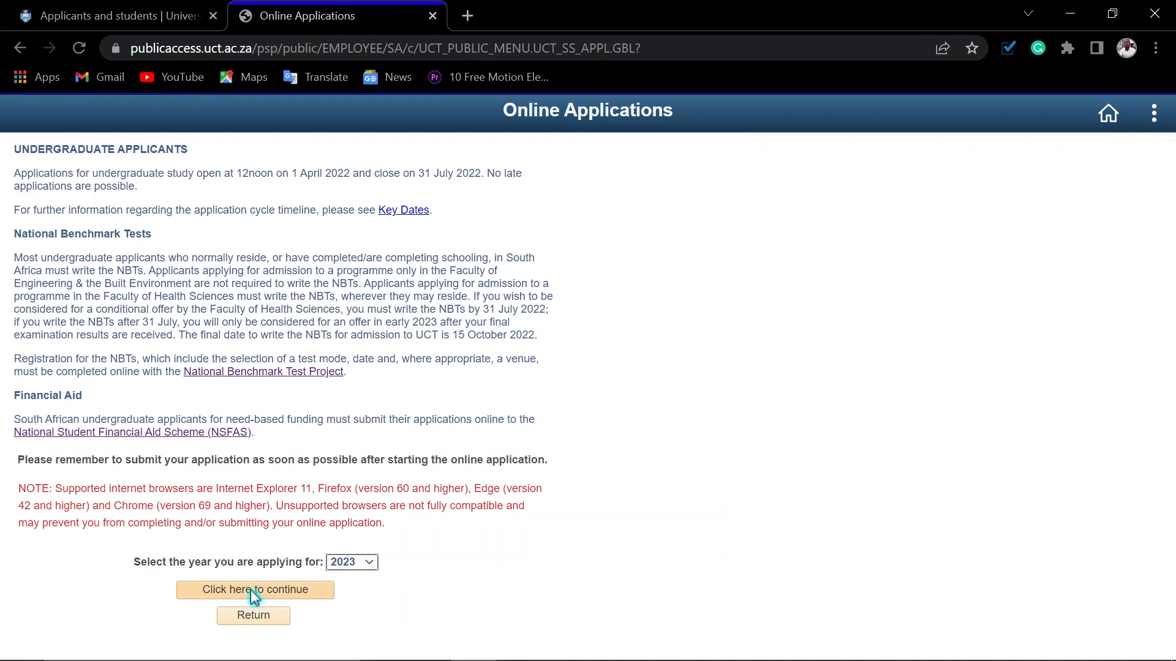
{"action": "left_click", "coordinate": [255, 591]}
{"action": "scroll", "coordinate": [386, 499], "scroll_direction": "down", "scroll_amount": 20}
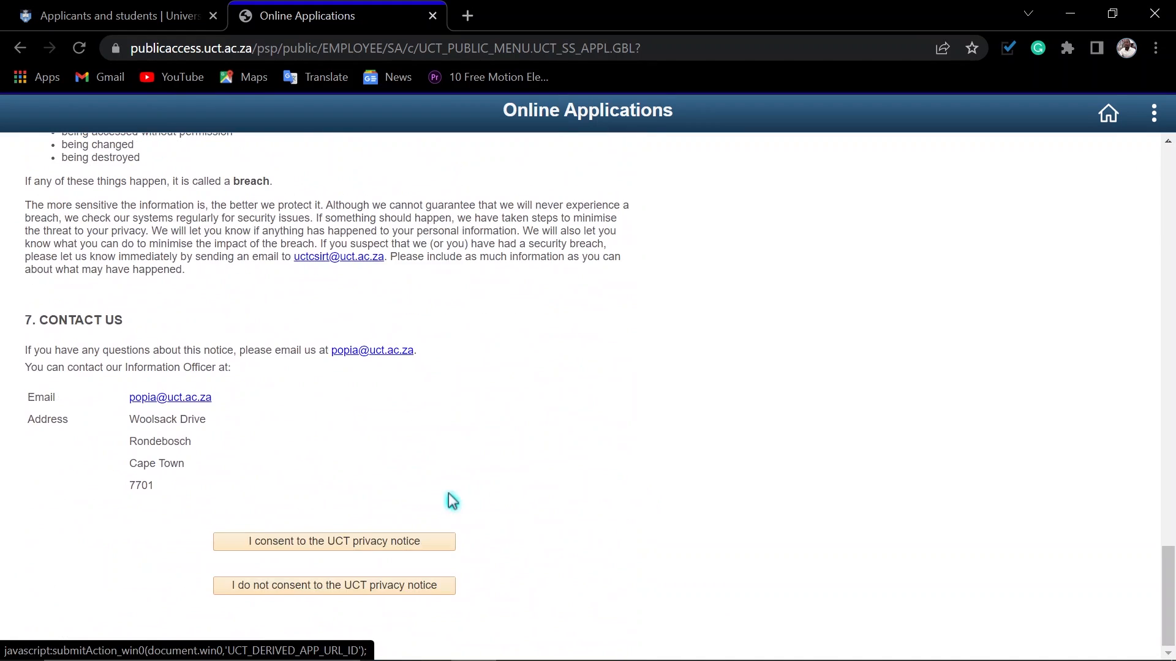
{"action": "left_click", "coordinate": [330, 542]}
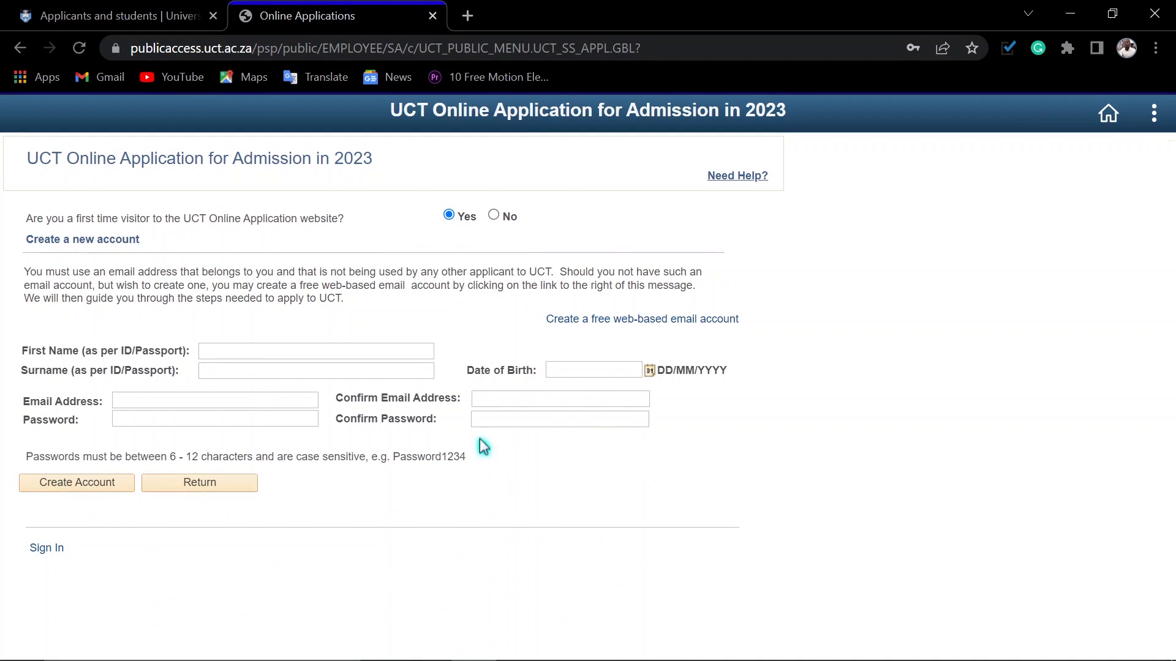
{"action": "left_click", "coordinate": [43, 549]}
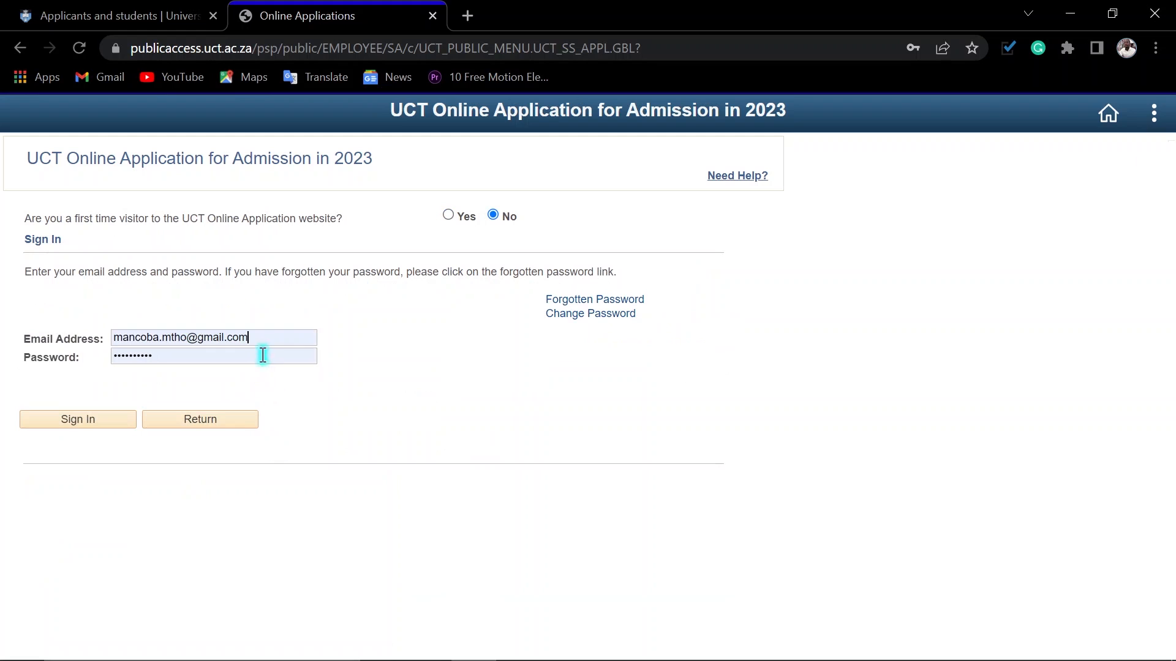
Step: Switch to Outlook and open the "University of Cape Town - Forgotten Password" message in the Gmail account's inbox
{"action": "mouse_move", "coordinate": [551, 660]}
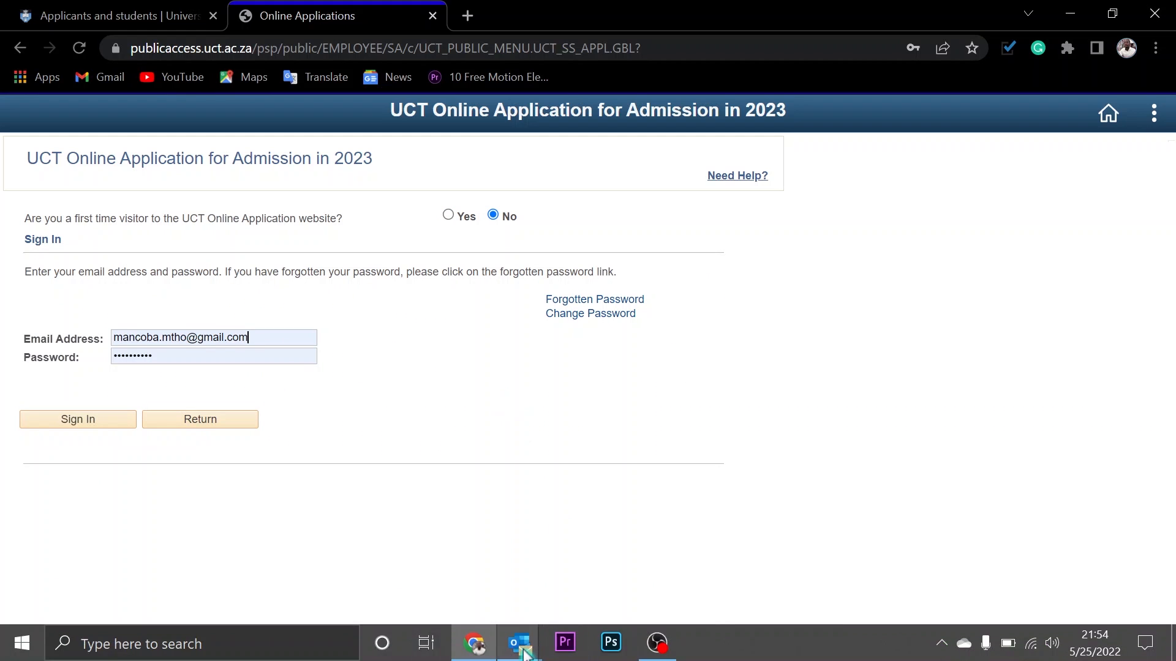
{"action": "left_click", "coordinate": [484, 526]}
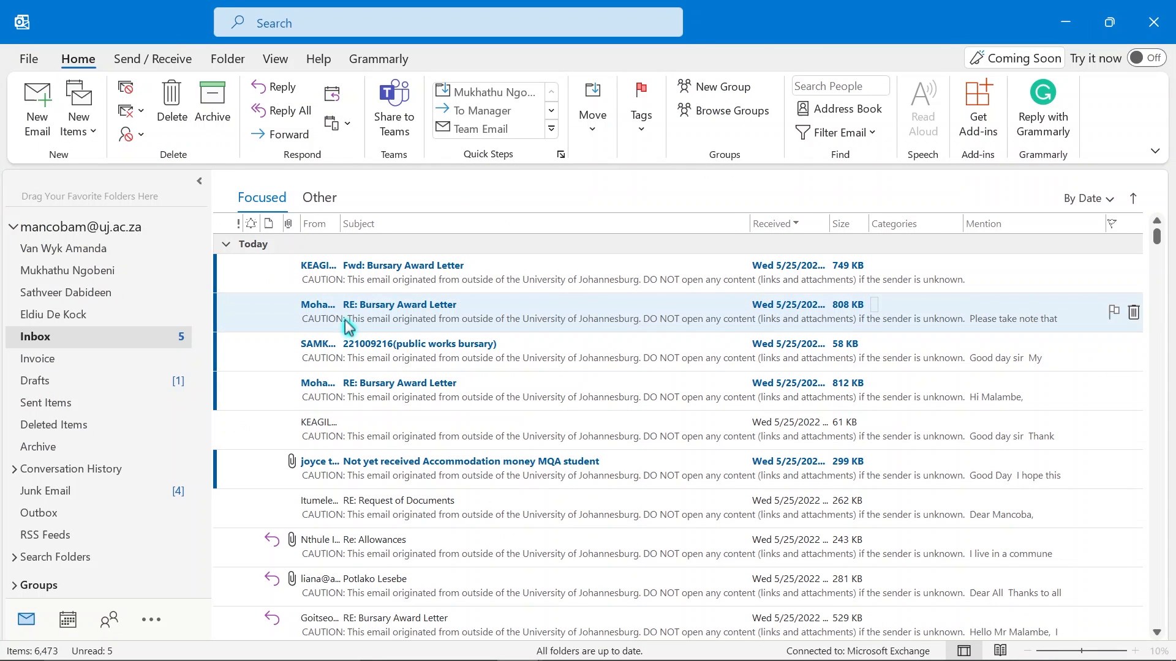
{"action": "scroll", "coordinate": [110, 389], "scroll_direction": "down", "scroll_amount": 5}
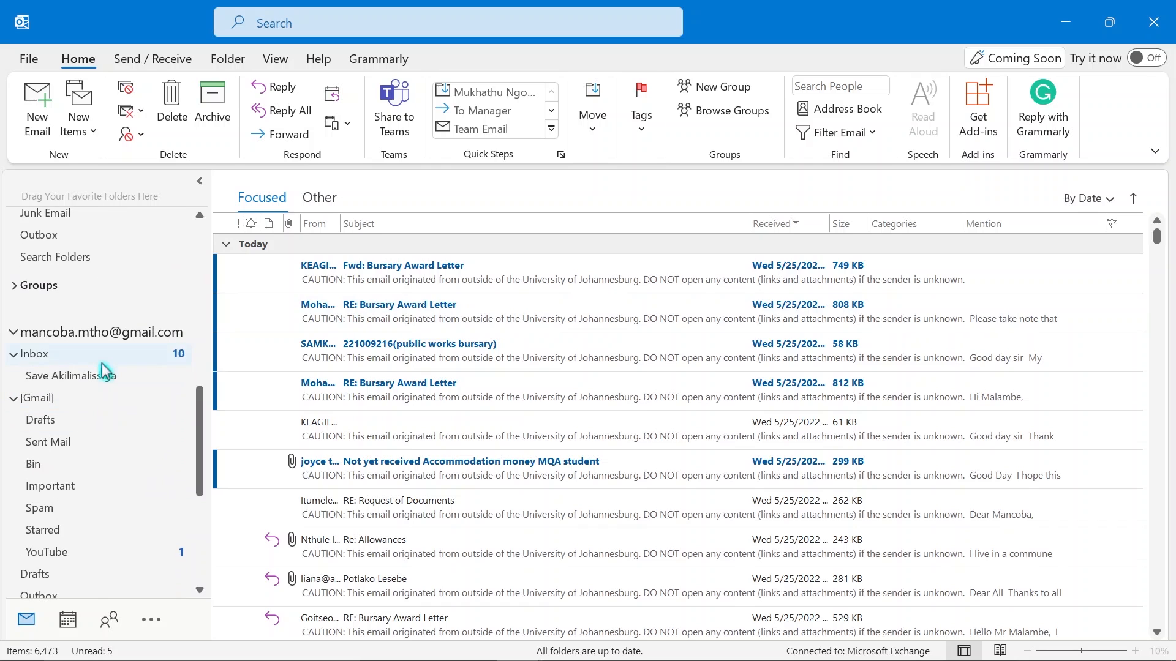
{"action": "left_click", "coordinate": [100, 356]}
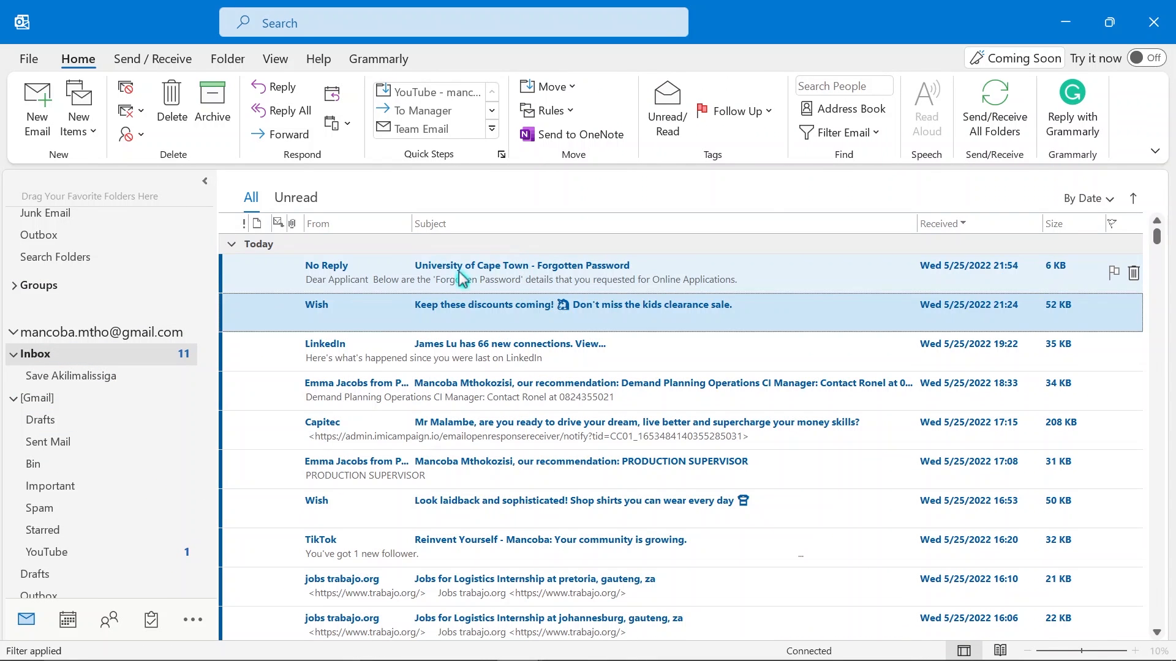
{"action": "left_click", "coordinate": [466, 269]}
{"action": "double_click", "coordinate": [470, 276]}
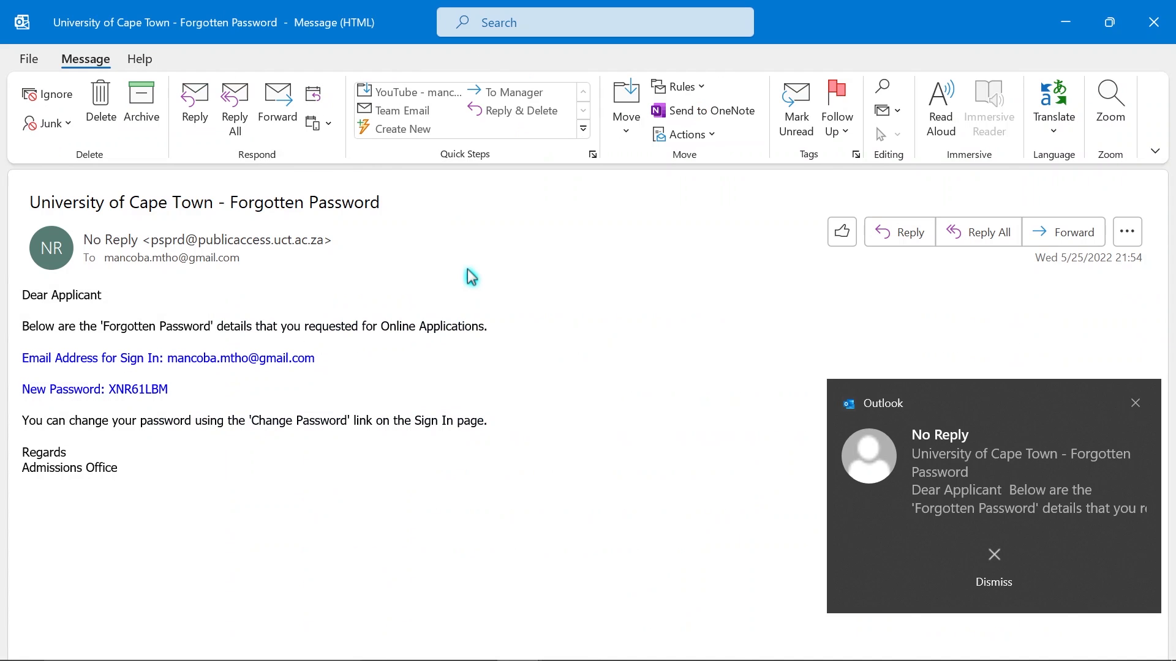
Step: Copy the new password from the message and minimise the Outlook windows to return to the browser
{"action": "left_click", "coordinate": [105, 390]}
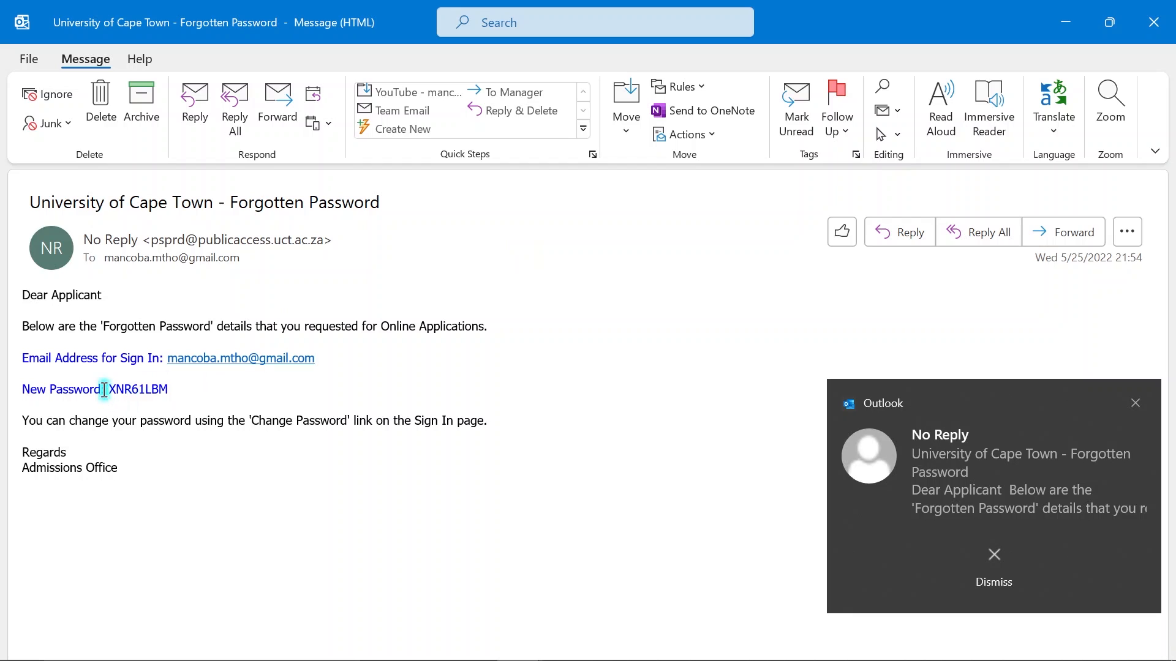
{"action": "left_click_drag", "start_coordinate": [113, 390], "coordinate": [177, 389]}
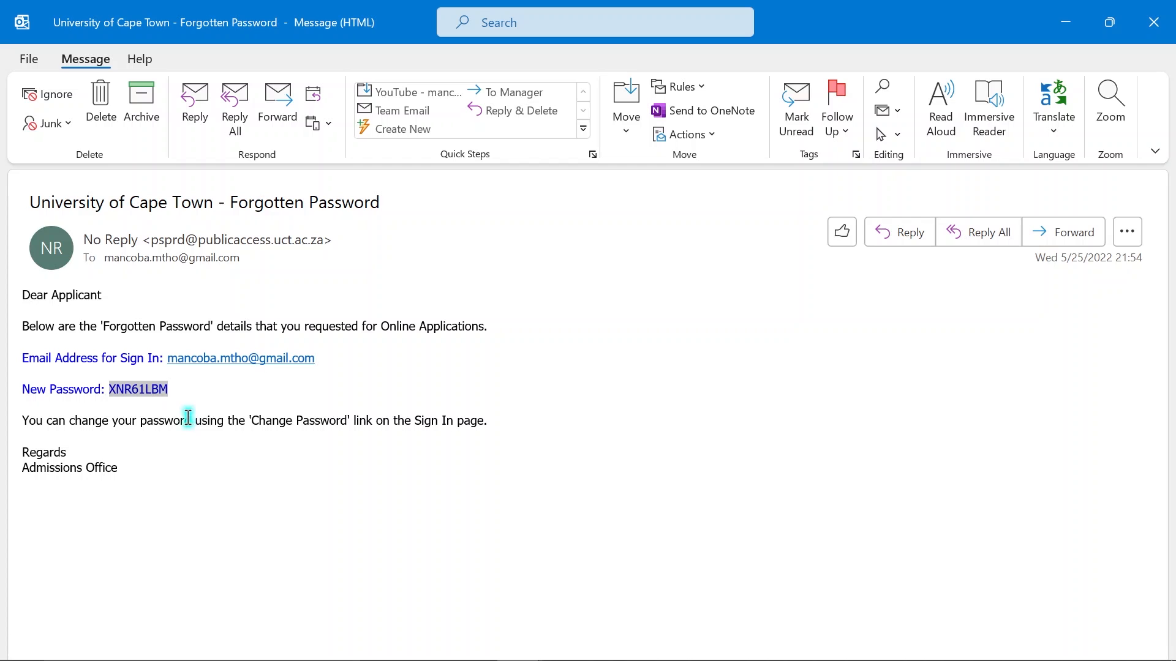
{"action": "left_click", "coordinate": [1065, 22]}
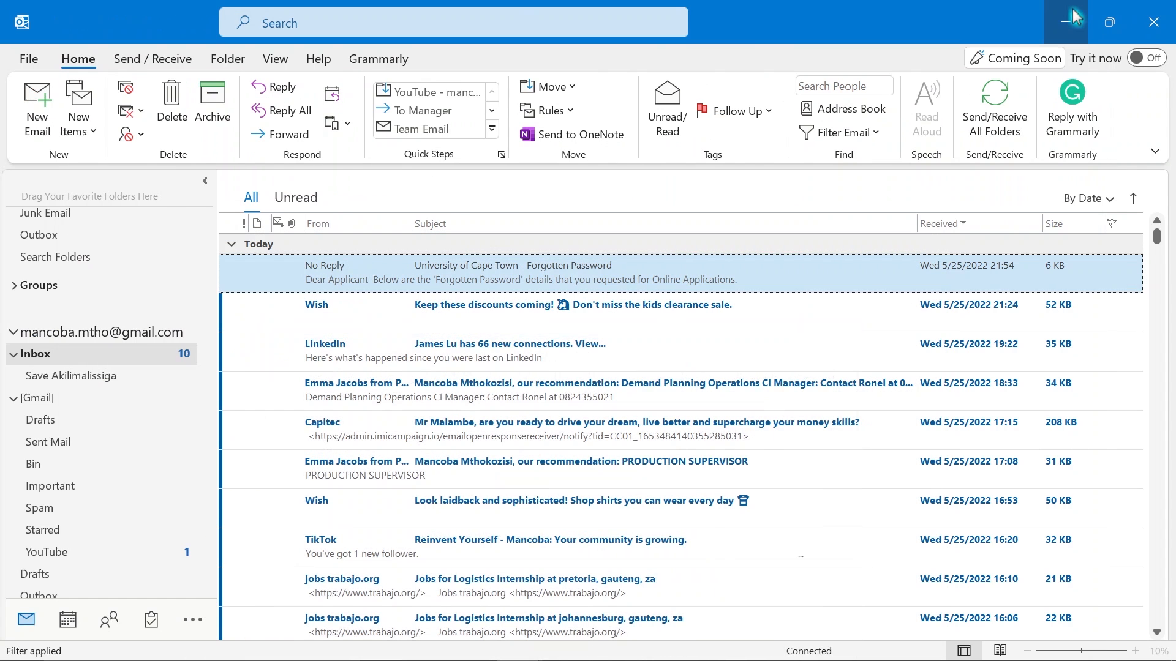
{"action": "left_click", "coordinate": [1066, 21]}
Step: Replace the sign-in password with the emailed account password and sign in to the UCT application
{"action": "key", "text": "Tab"}
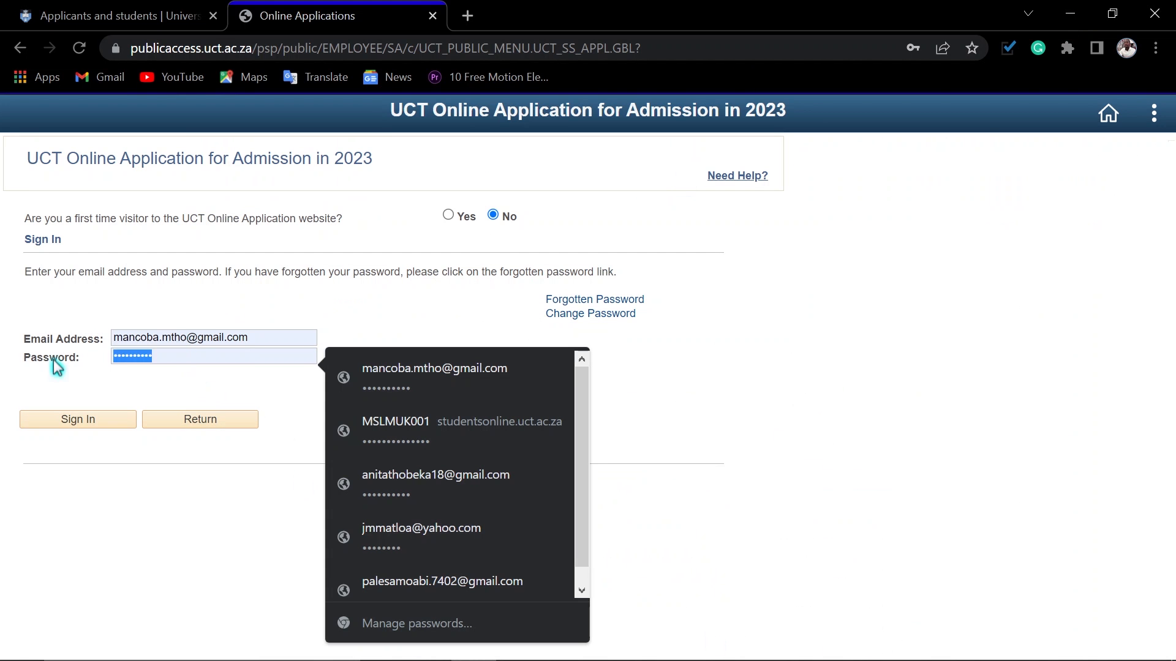
{"action": "type", "text": "********"}
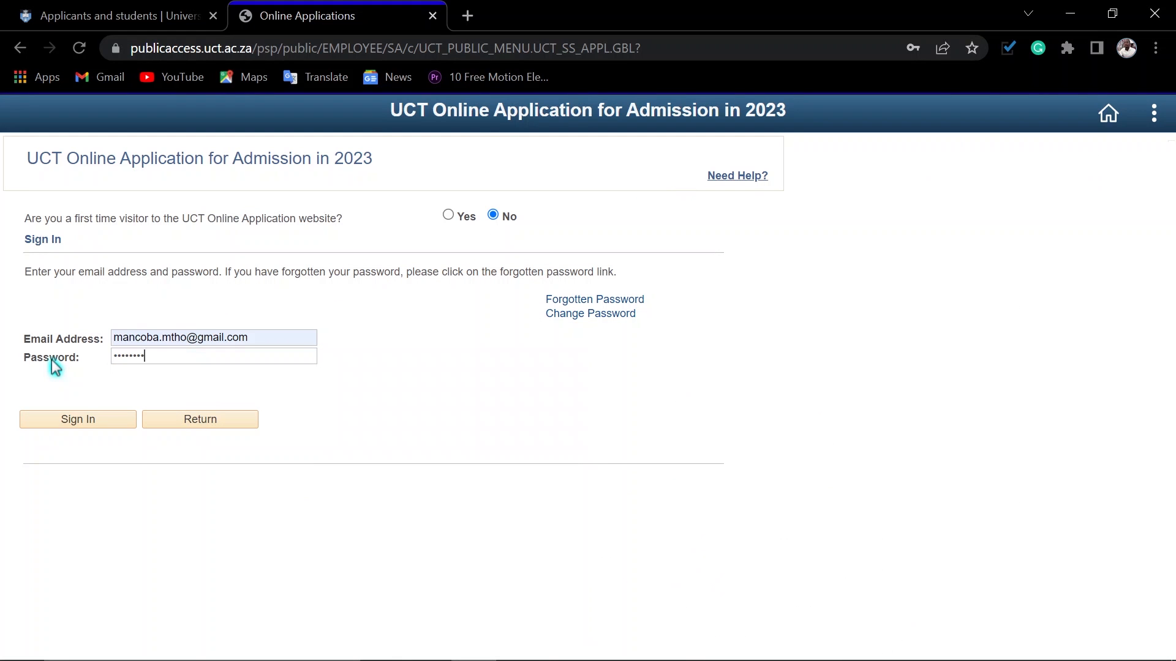
{"action": "left_click", "coordinate": [79, 421]}
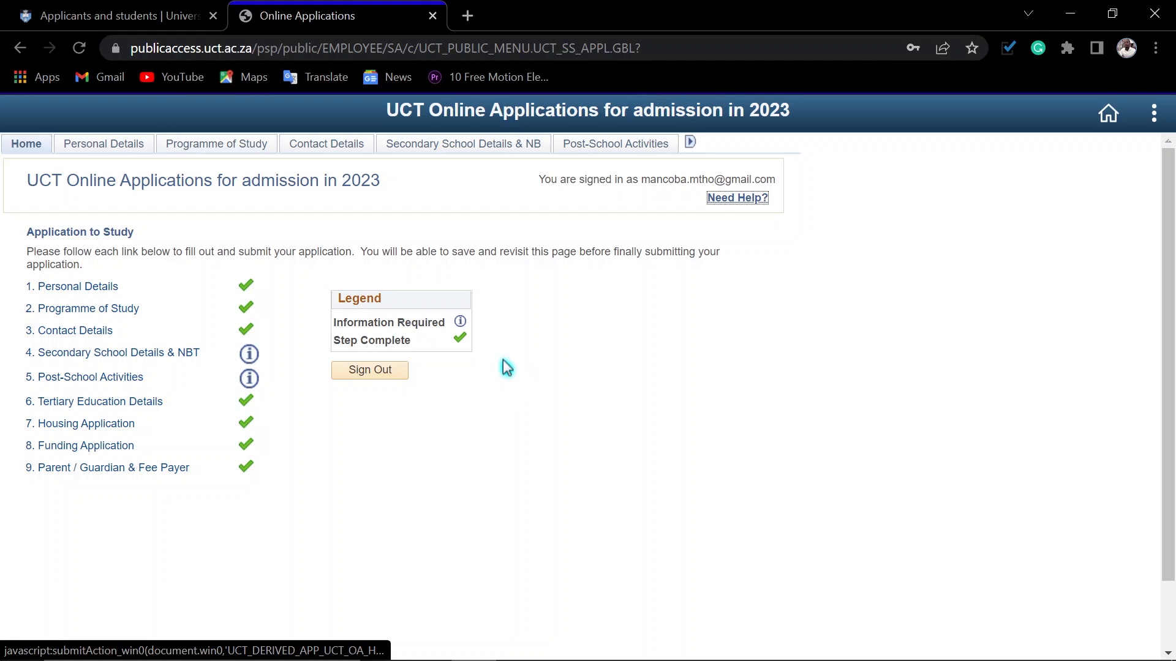
Step: Open the Personal Details section, keep No for previous UCT registration, and review the form through to its attached documents
{"action": "left_click", "coordinate": [88, 147]}
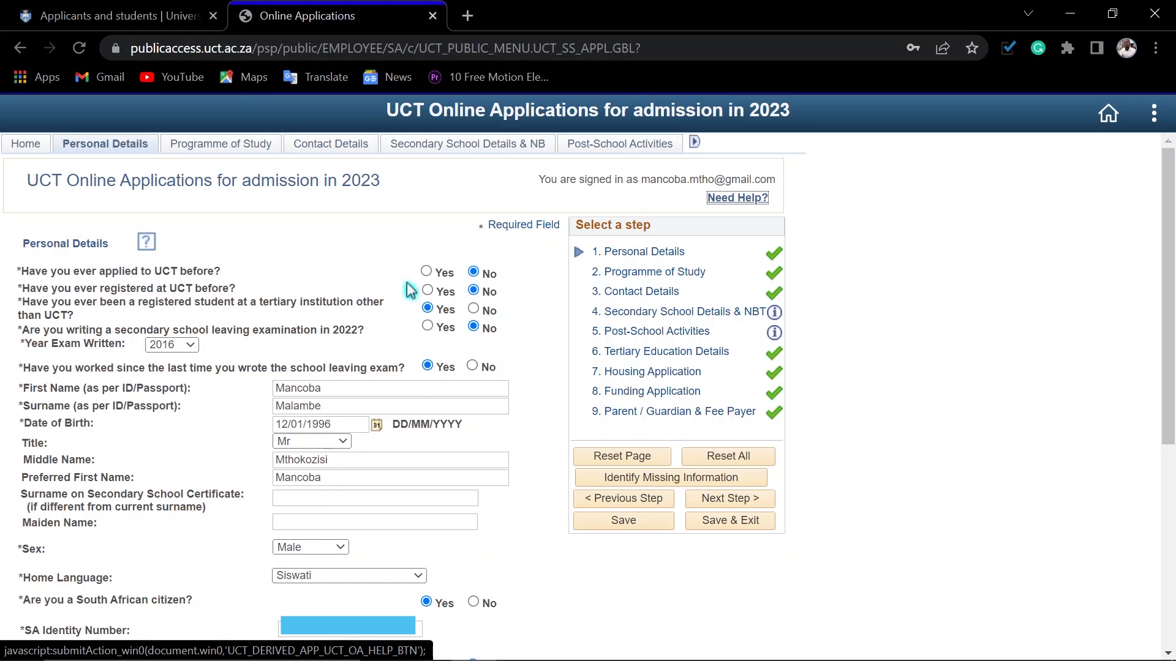
{"action": "left_click", "coordinate": [474, 290]}
{"action": "scroll", "coordinate": [537, 619], "scroll_direction": "down", "scroll_amount": 6}
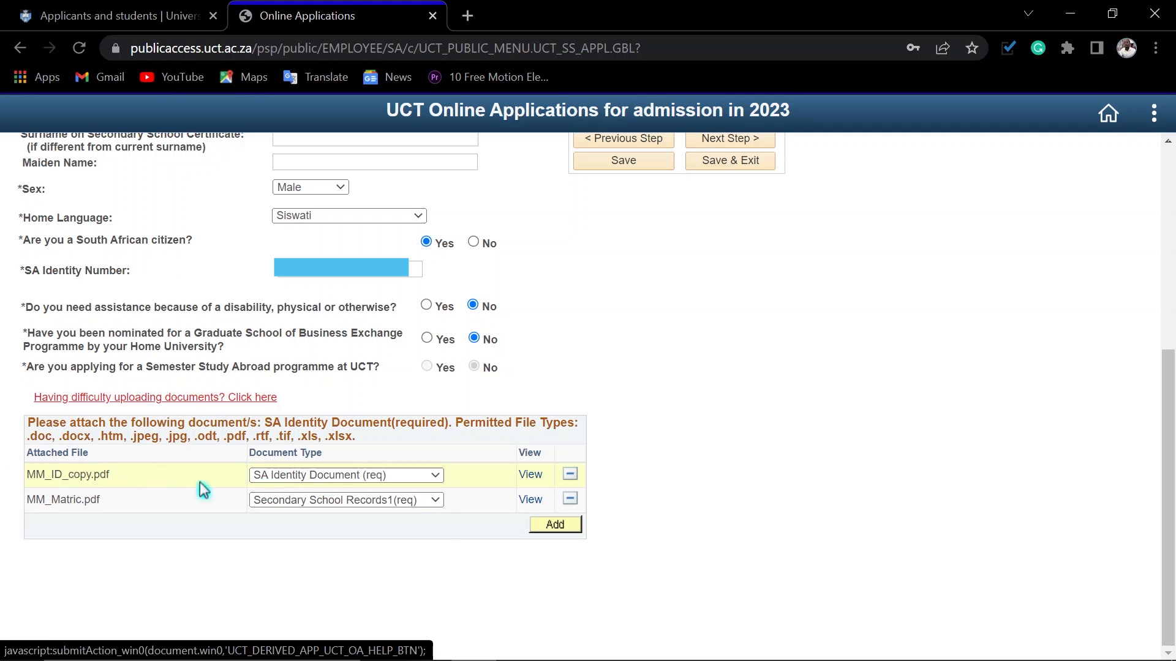
Step: Check the document type options for MM_ID_copy.pdf and keep SA Identity Document (req)
{"action": "left_click", "coordinate": [347, 476]}
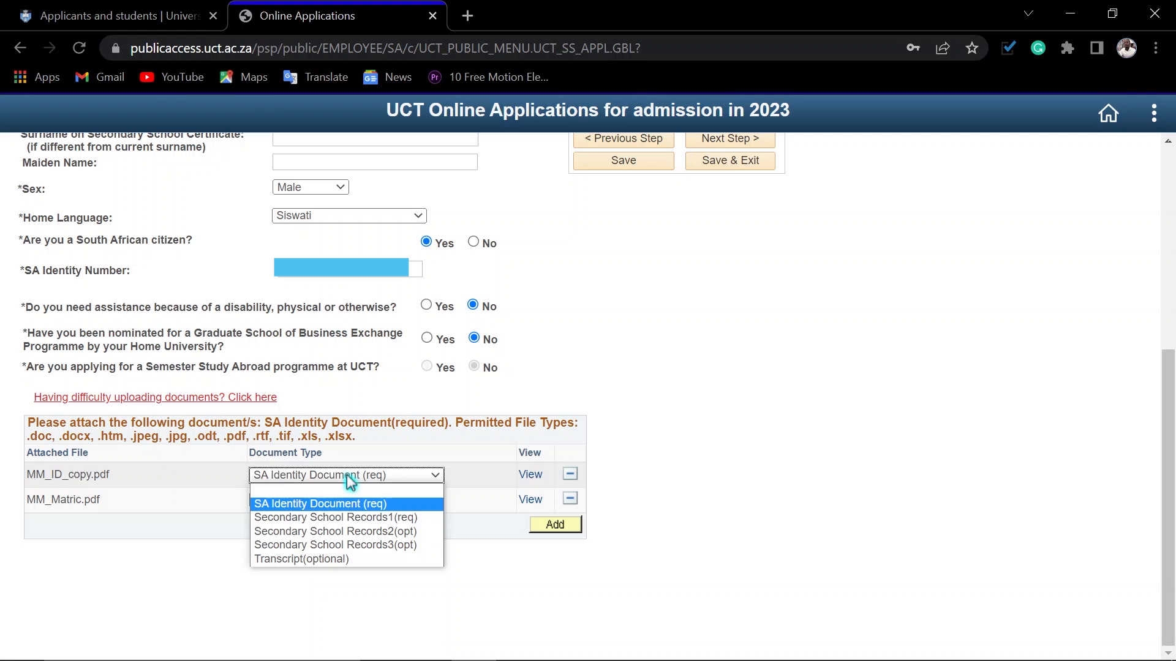
{"action": "left_click", "coordinate": [346, 476]}
{"action": "left_click", "coordinate": [347, 476]}
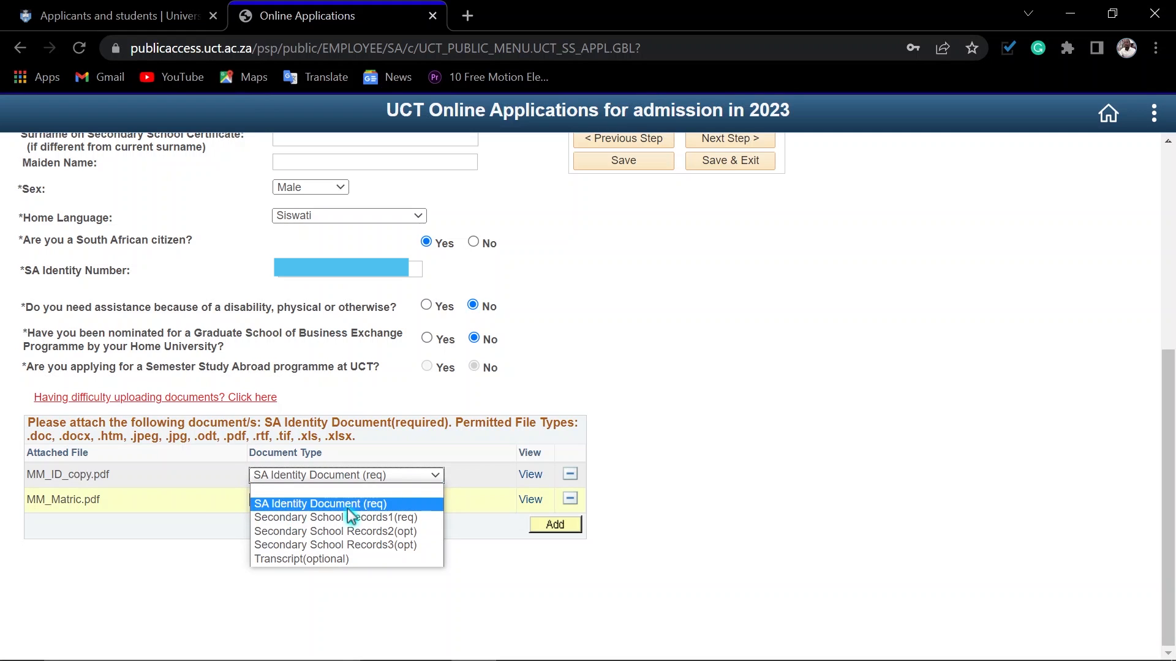
{"action": "left_click", "coordinate": [399, 472]}
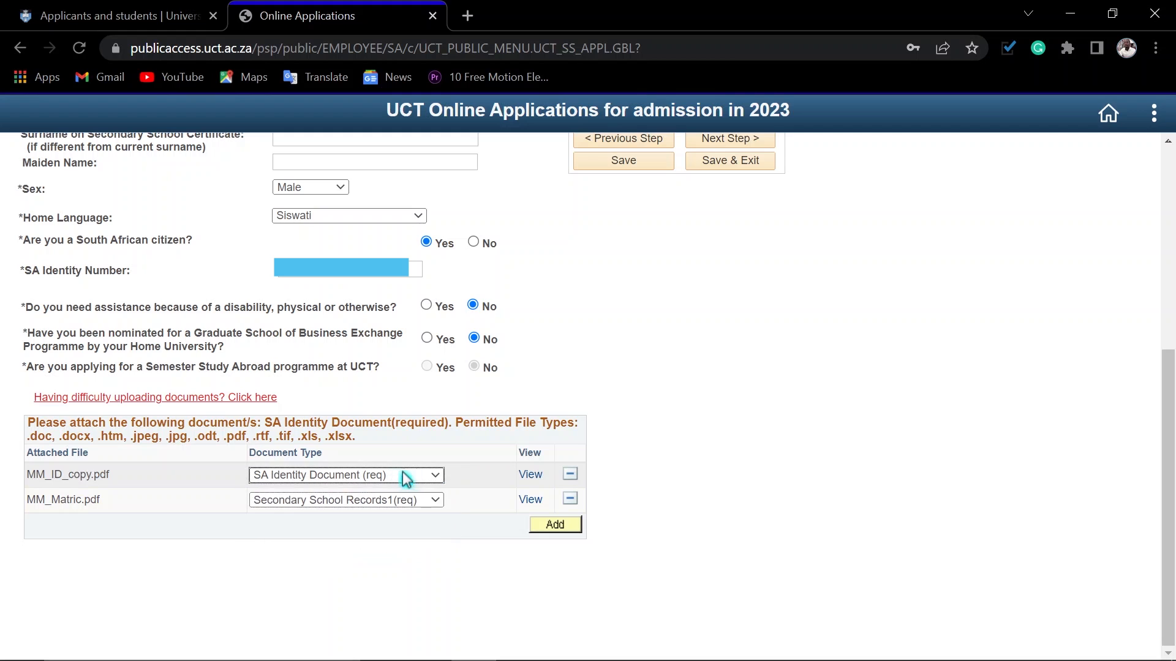
{"action": "left_click", "coordinate": [548, 527]}
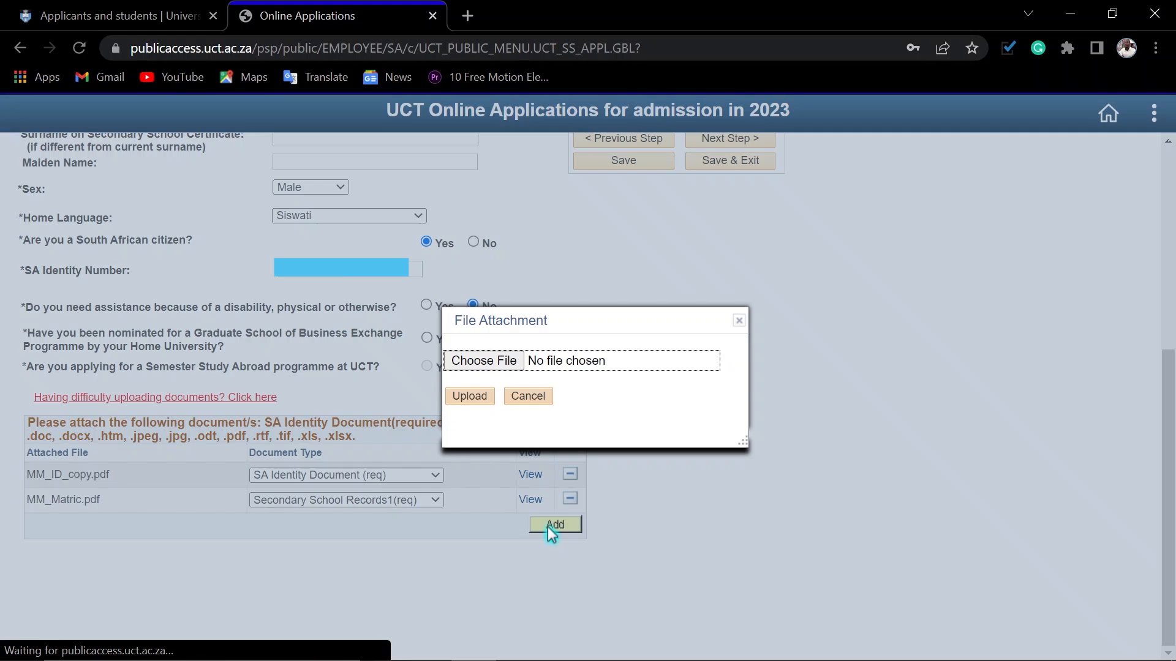
{"action": "left_click", "coordinate": [498, 368]}
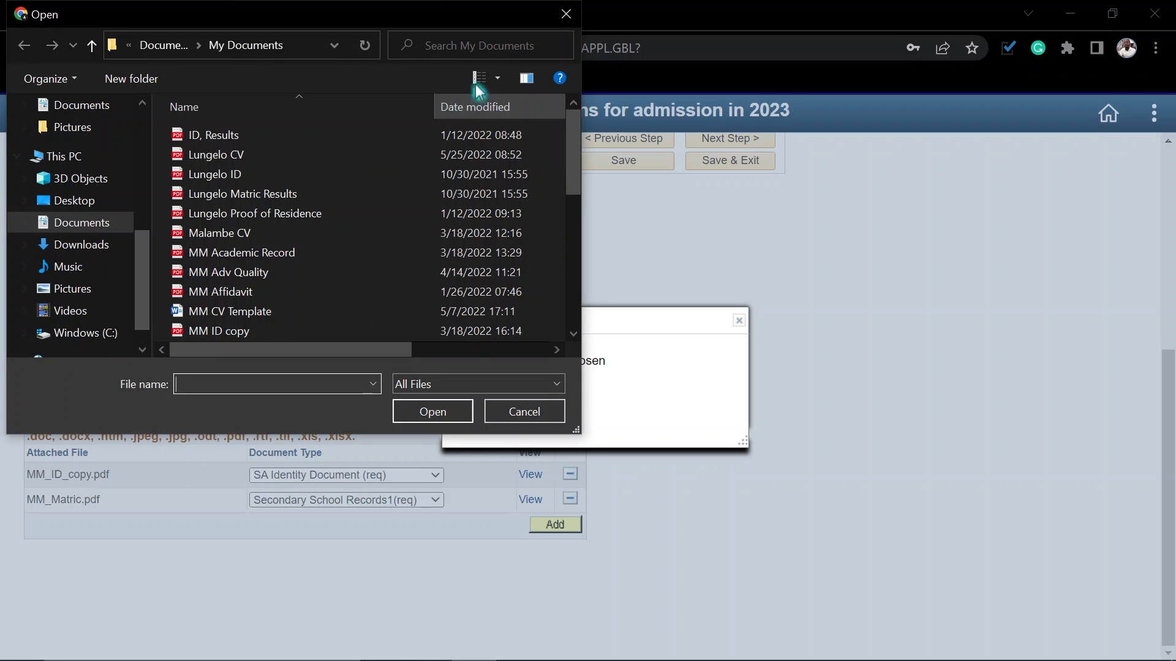
{"action": "left_click", "coordinate": [566, 14]}
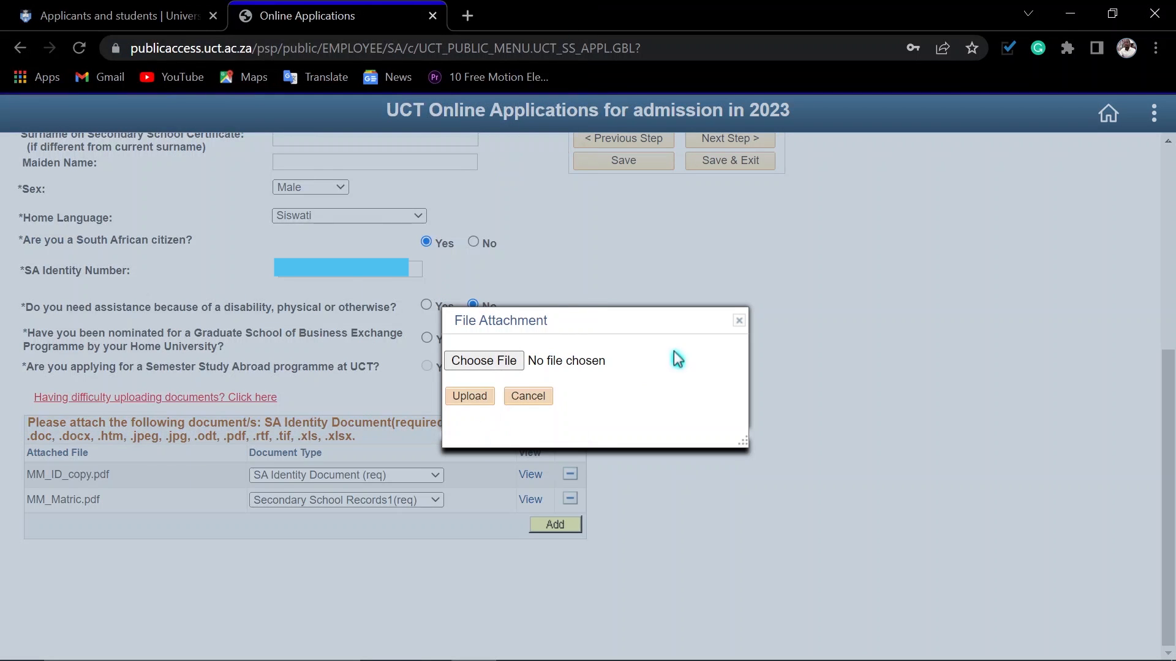
{"action": "left_click", "coordinate": [739, 321]}
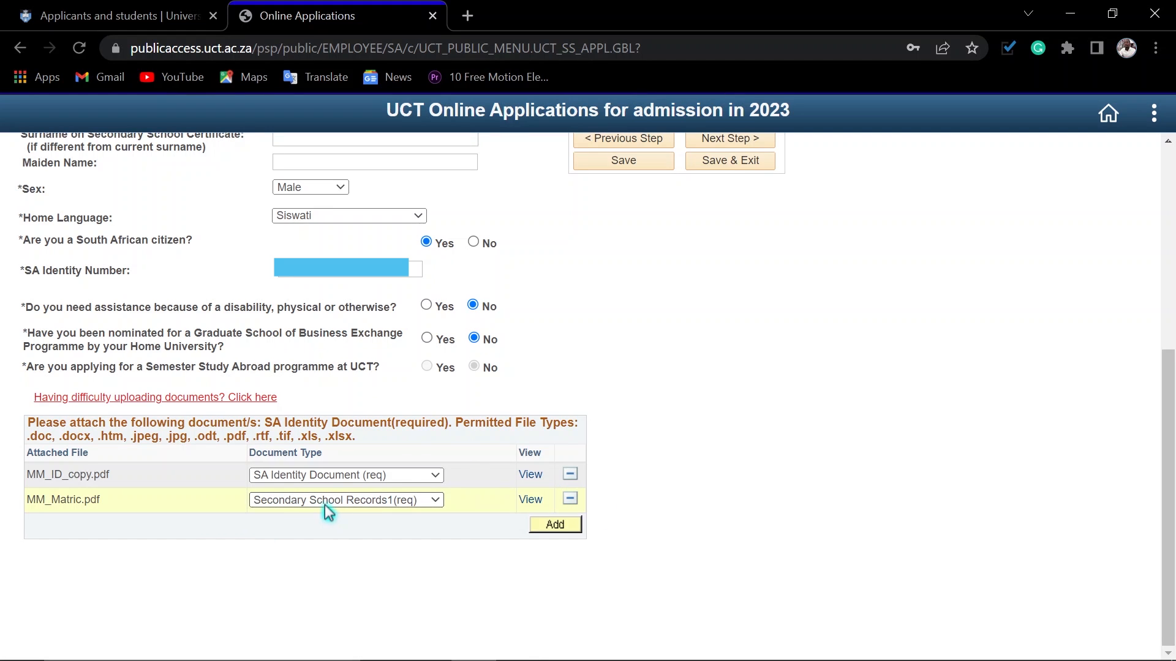
Step: Save the Personal Details section, acknowledge the save message and proceed to Programme of Study
{"action": "left_click", "coordinate": [624, 162]}
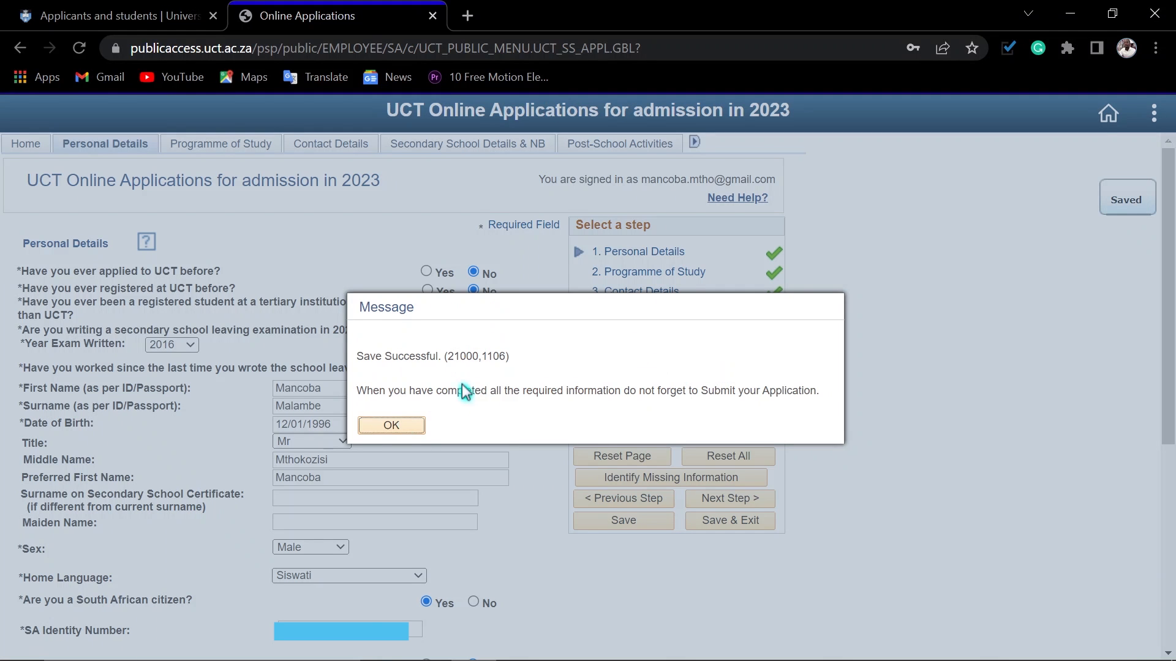
{"action": "left_click", "coordinate": [387, 429]}
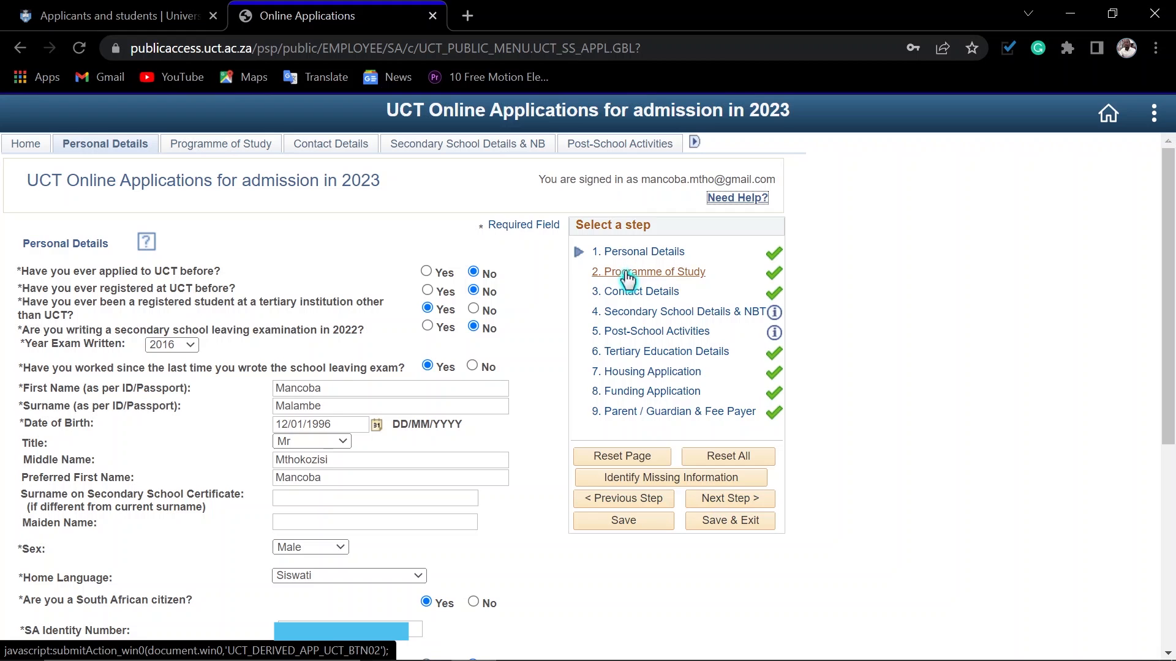
{"action": "left_click", "coordinate": [725, 502]}
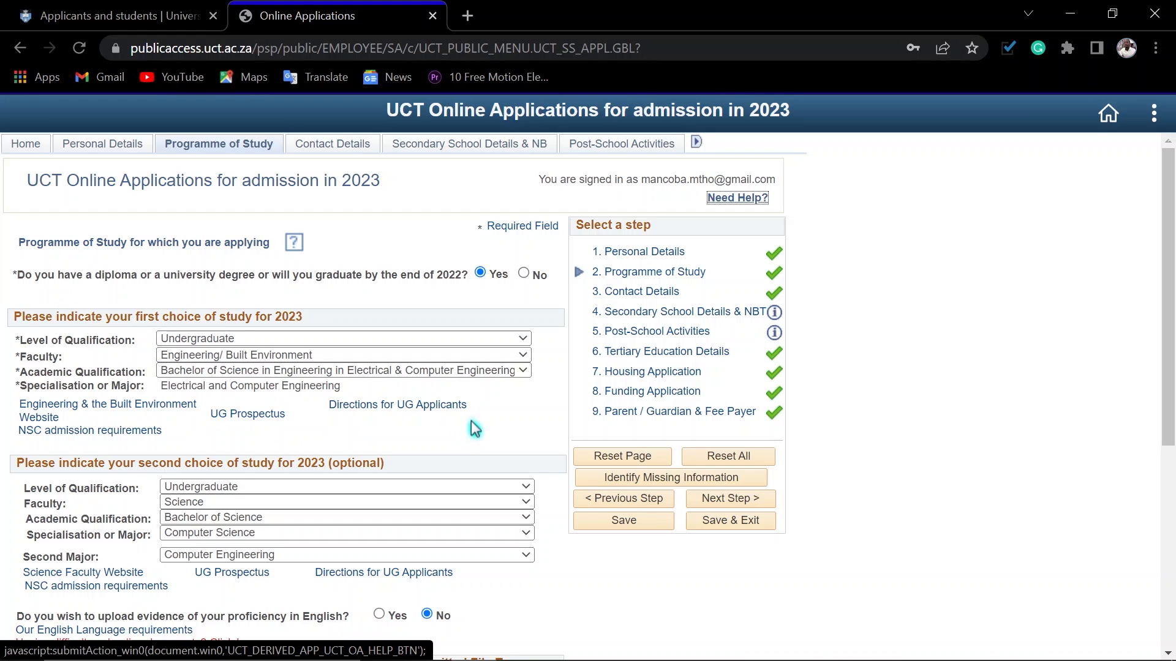
Step: Set the first study choice to Undergraduate, Engineering/ Built Environment, and keep Bachelor of Science in Engineering in Electrical & Computer Engineering
{"action": "left_click", "coordinate": [222, 340]}
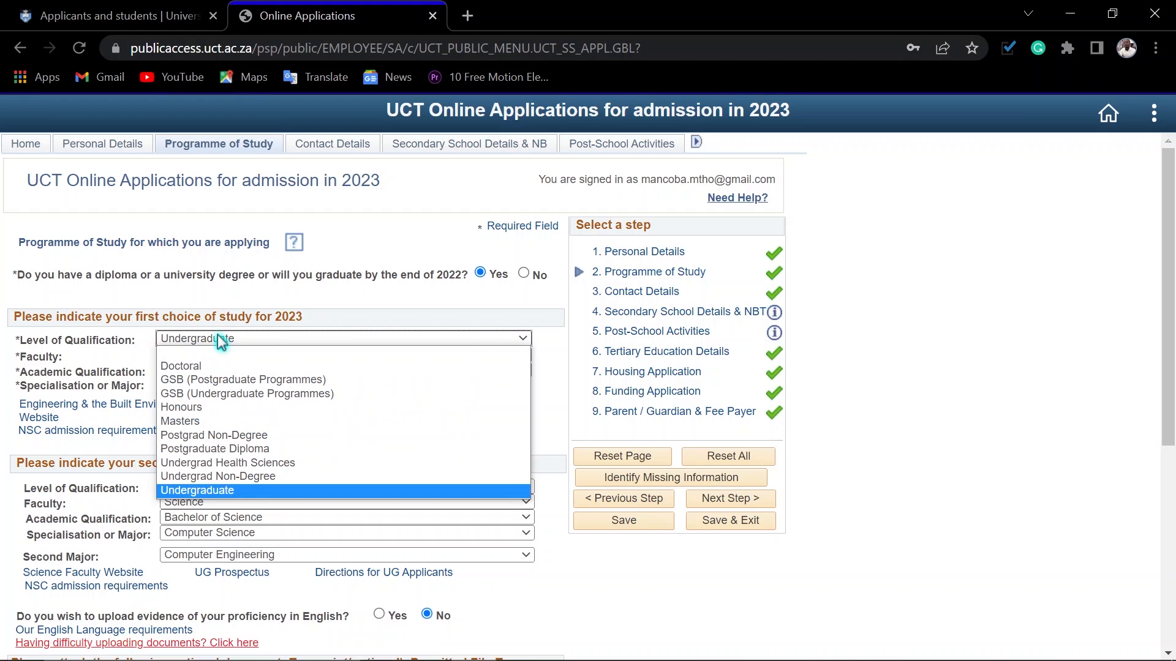
{"action": "left_click", "coordinate": [233, 490]}
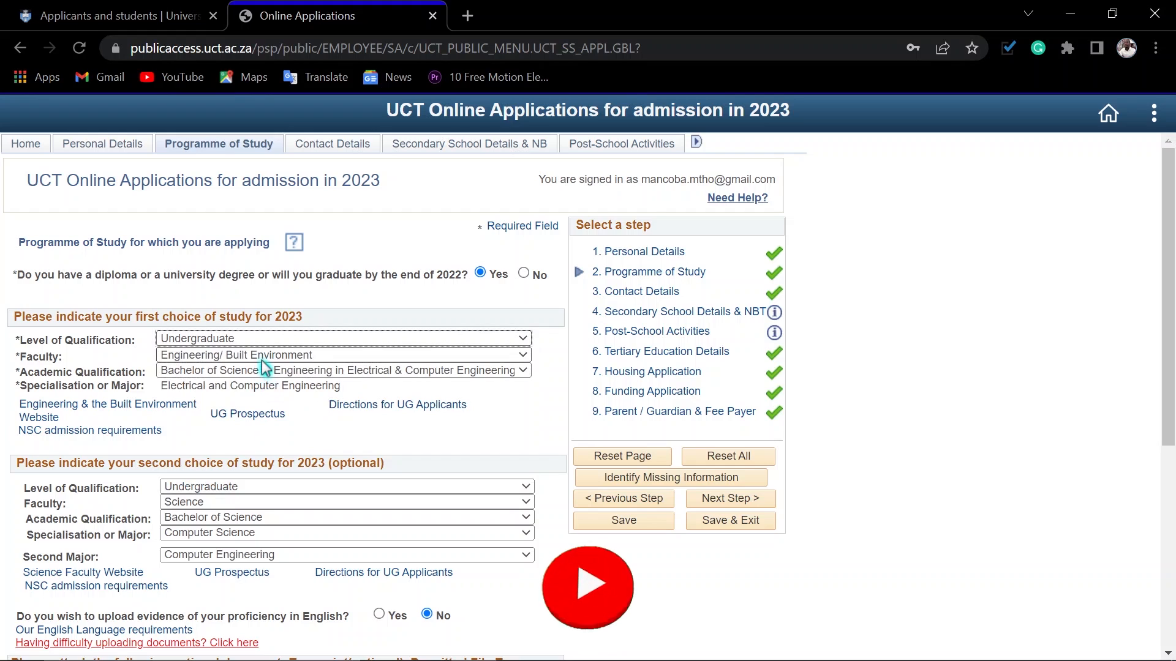
{"action": "left_click", "coordinate": [261, 357]}
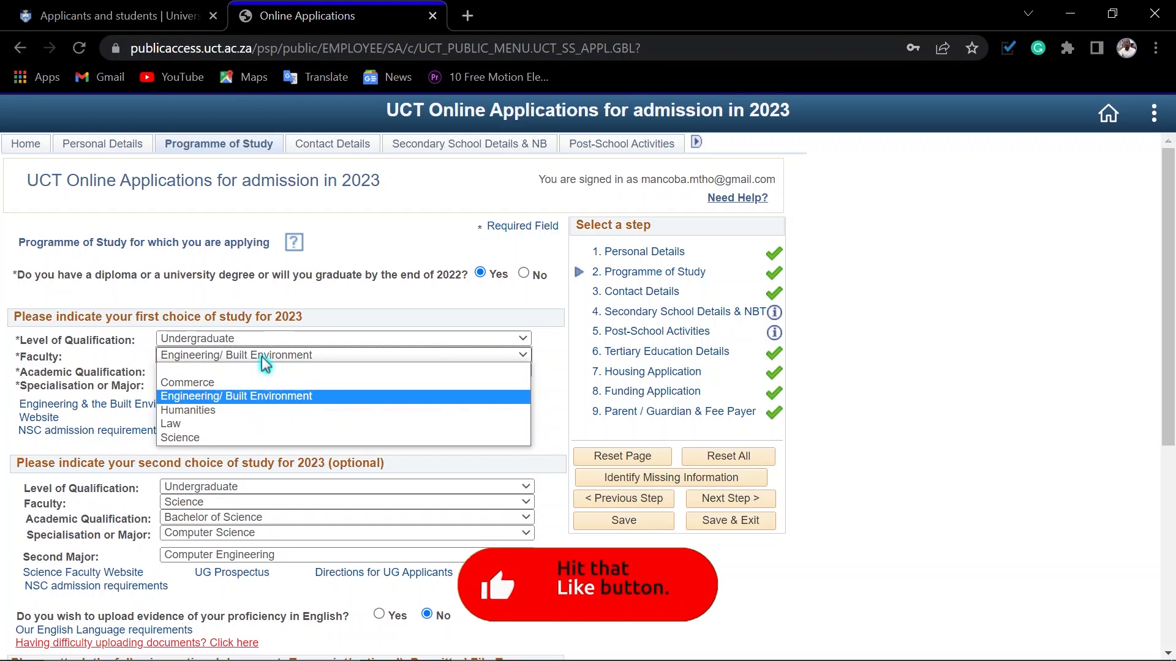
{"action": "left_click", "coordinate": [227, 396]}
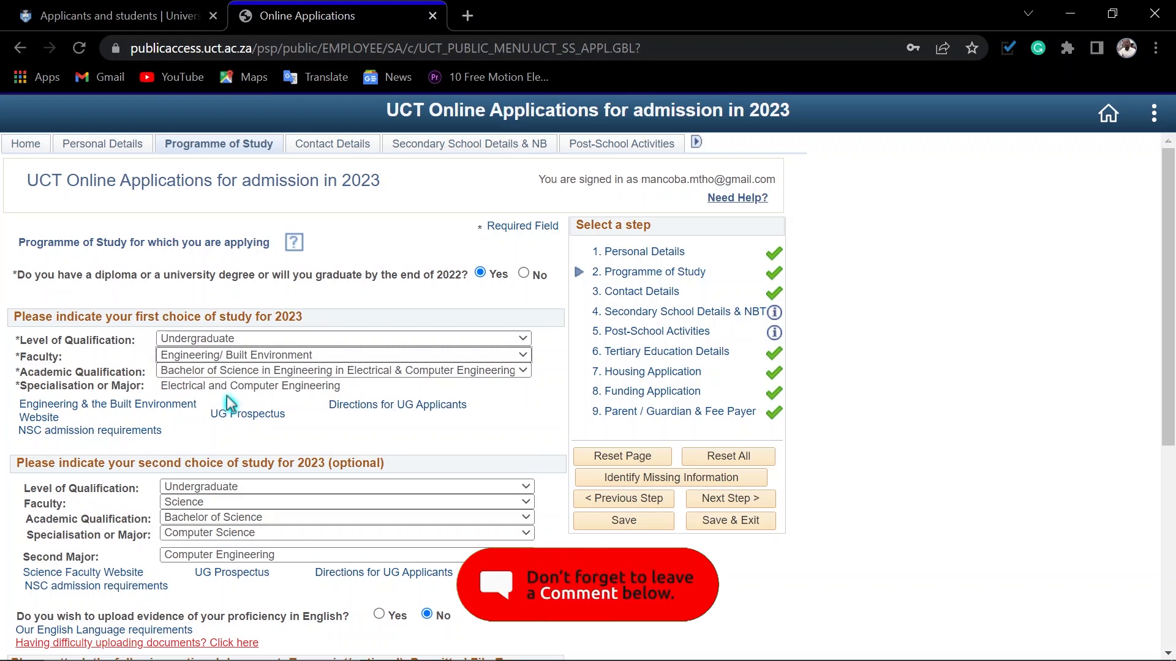
{"action": "left_click", "coordinate": [232, 371]}
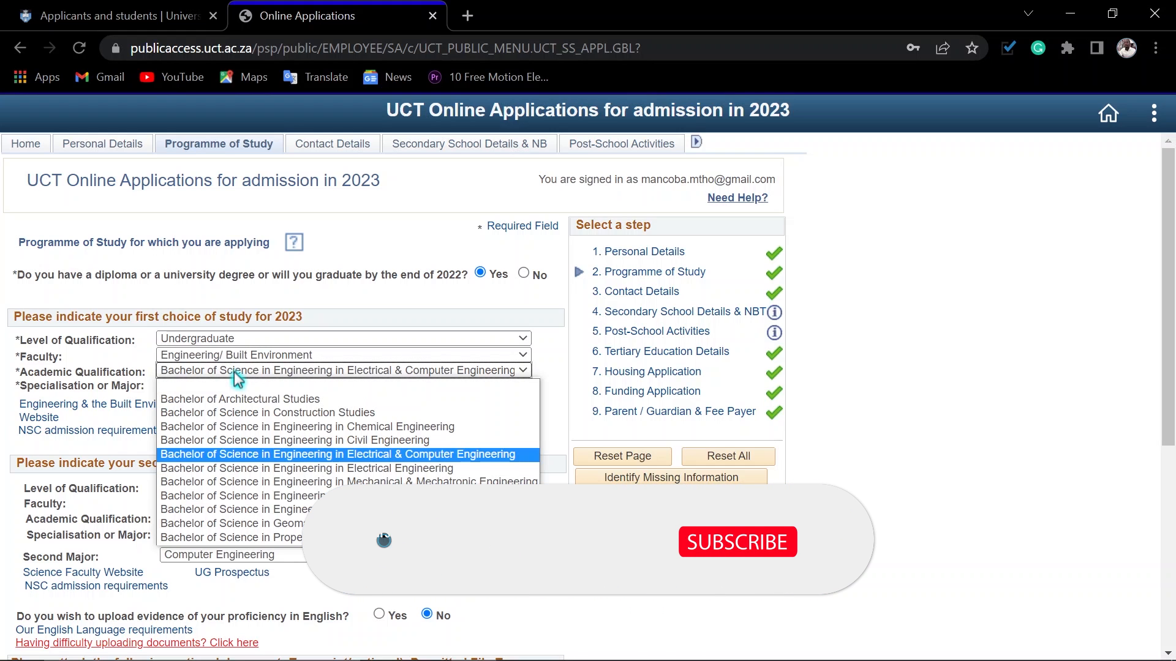
{"action": "left_click", "coordinate": [236, 375]}
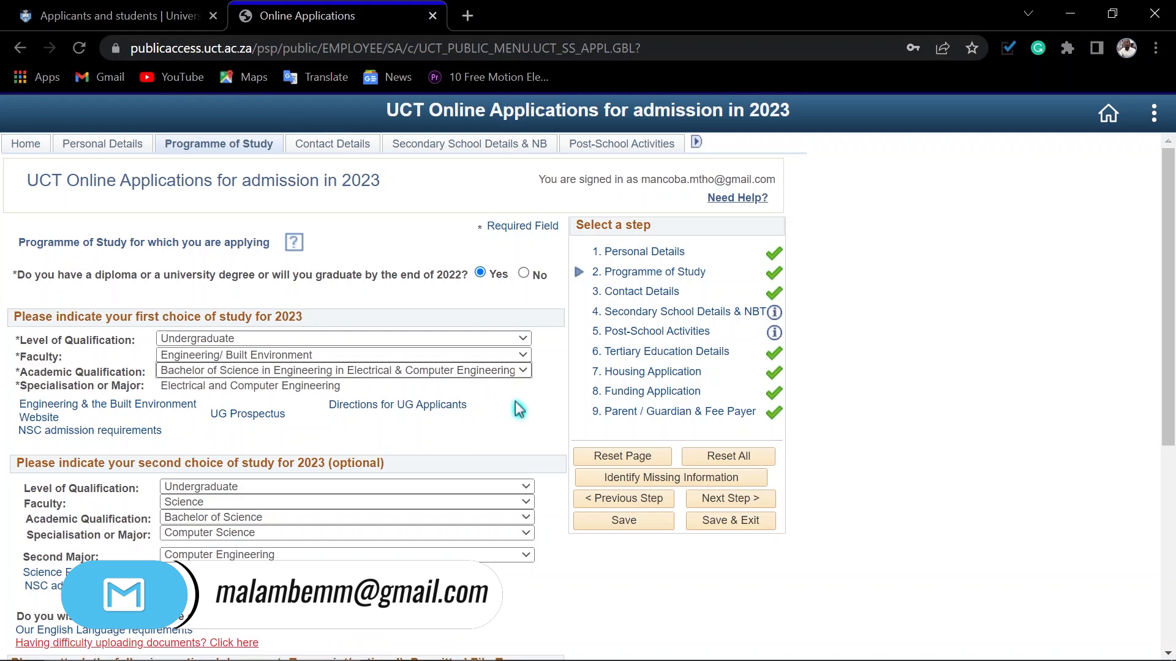
Step: Change the second study choice to the Engineering/ Built Environment faculty and Bachelor of Science in Engineering in Chemical Engineering
{"action": "scroll", "coordinate": [517, 409], "scroll_direction": "down", "scroll_amount": 3}
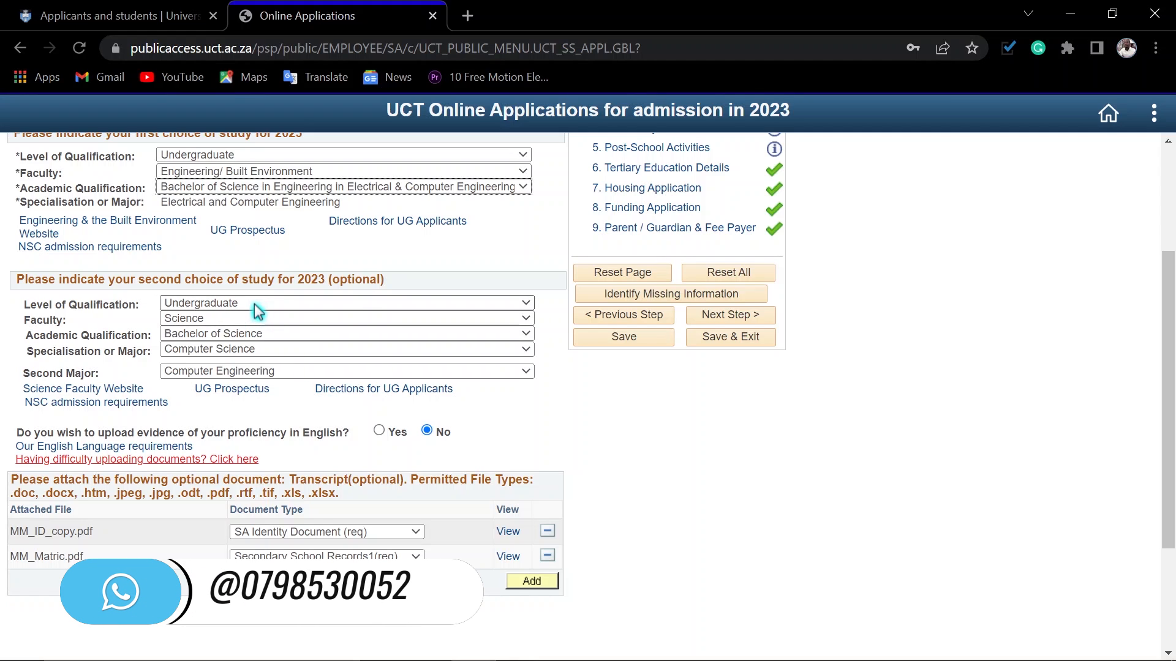
{"action": "left_click", "coordinate": [244, 318]}
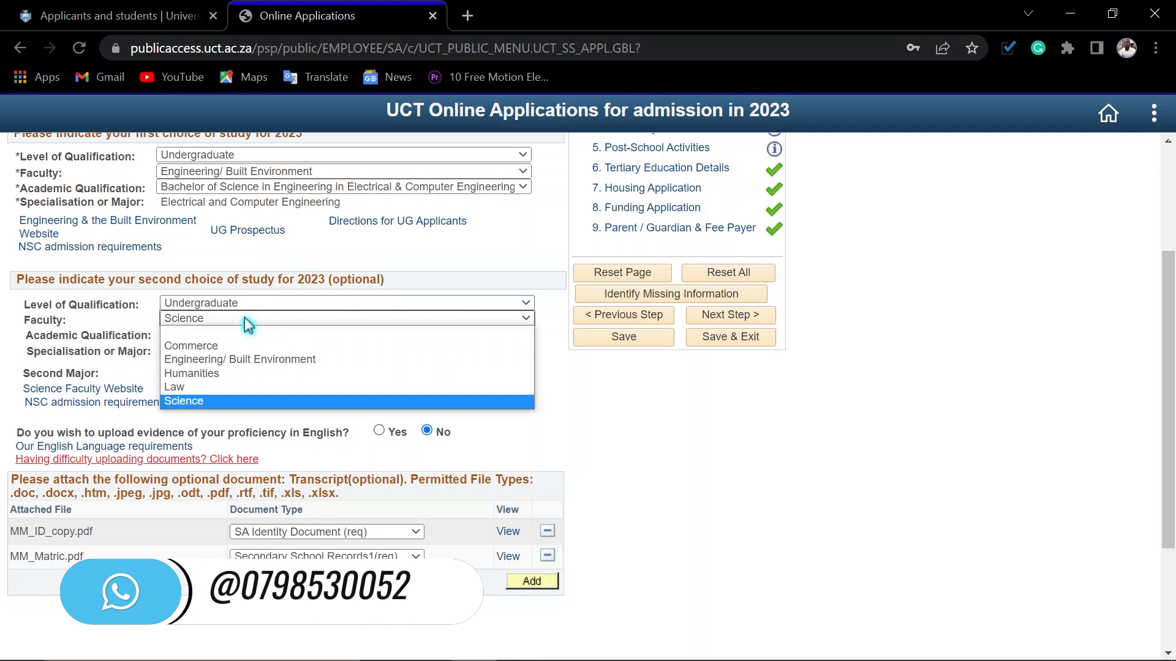
{"action": "left_click", "coordinate": [237, 360]}
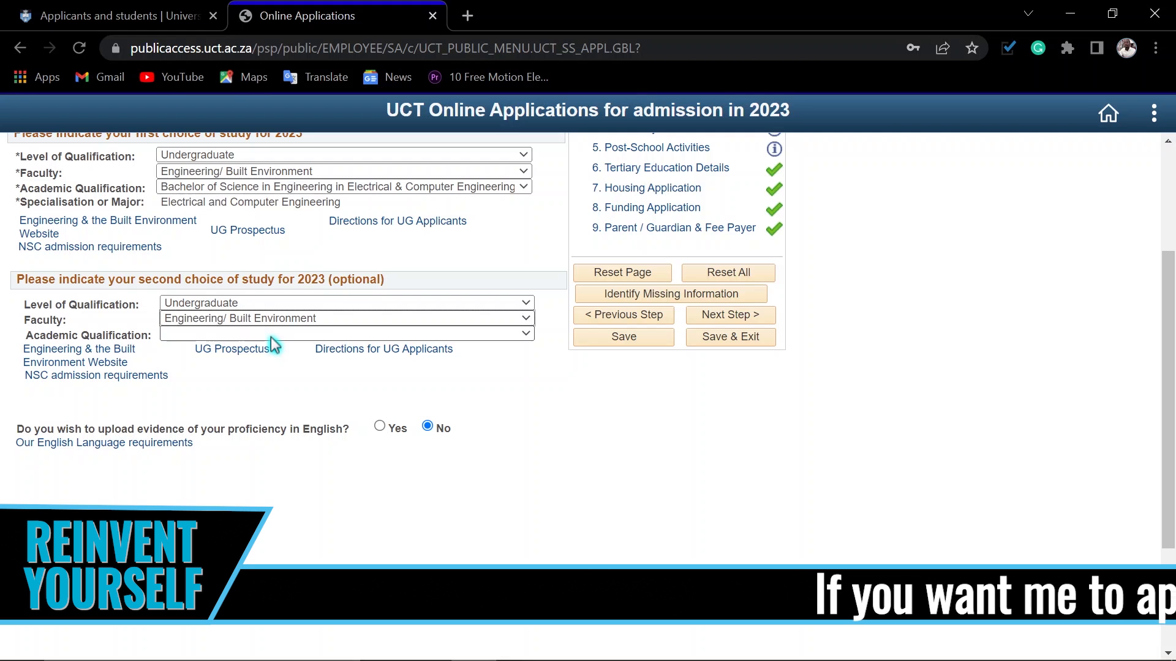
{"action": "left_click", "coordinate": [273, 336]}
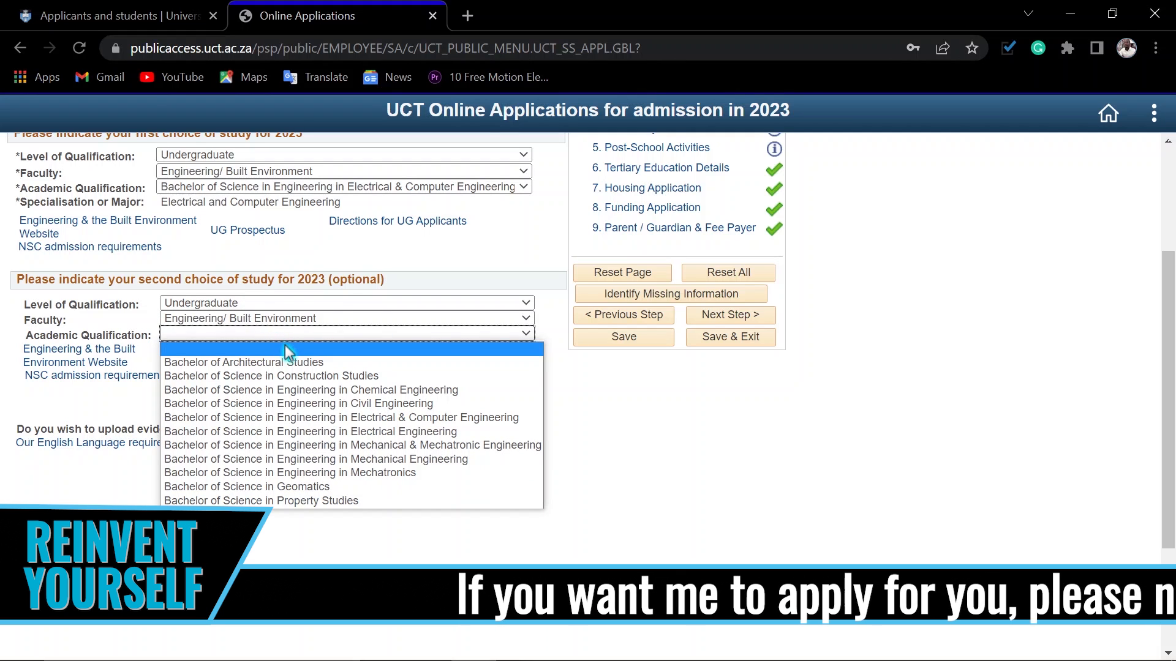
{"action": "left_click", "coordinate": [288, 390]}
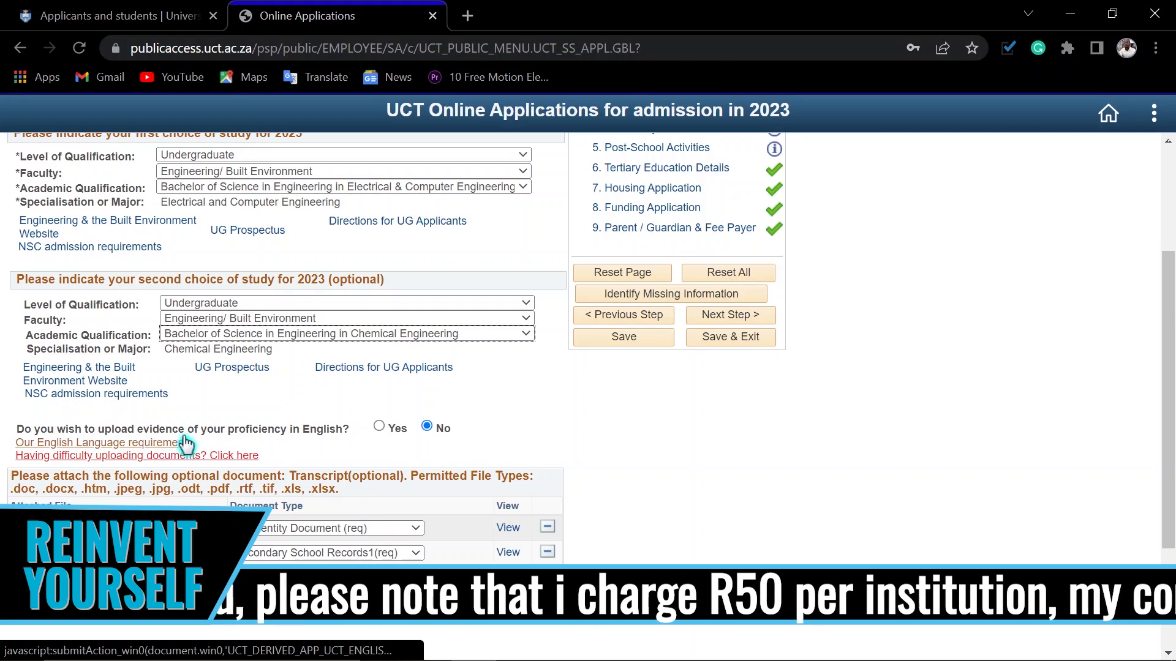
Step: Save the Programme of Study section, acknowledge the save message and proceed to Contact Details
{"action": "left_click", "coordinate": [633, 347]}
{"action": "left_click", "coordinate": [392, 425]}
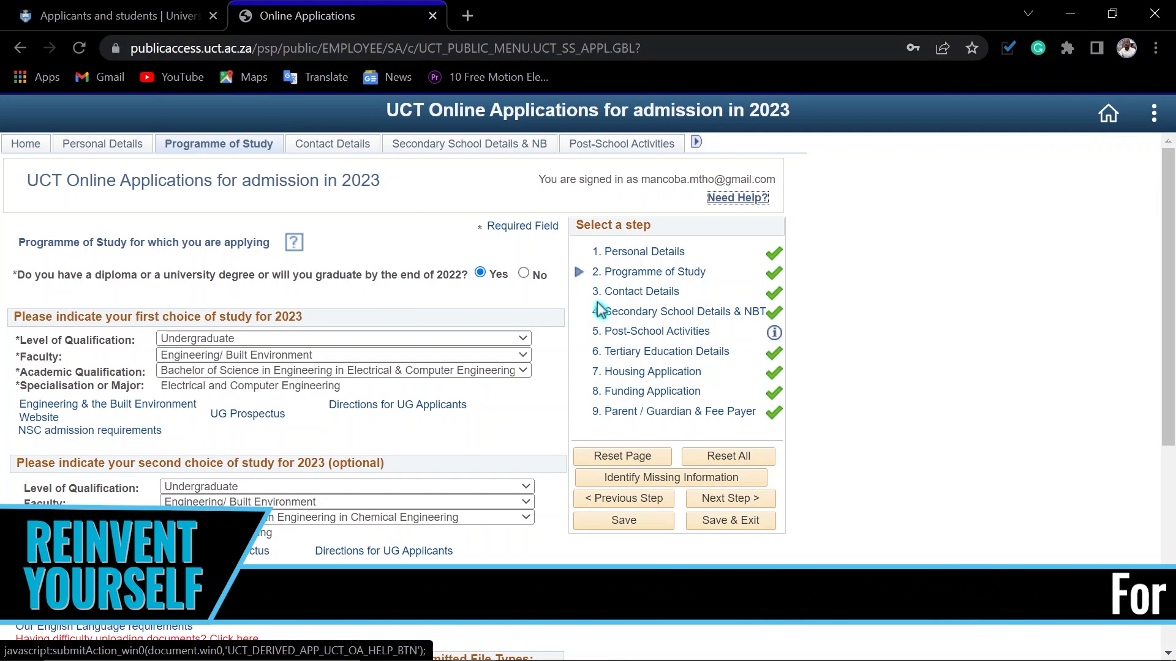
{"action": "left_click", "coordinate": [729, 508]}
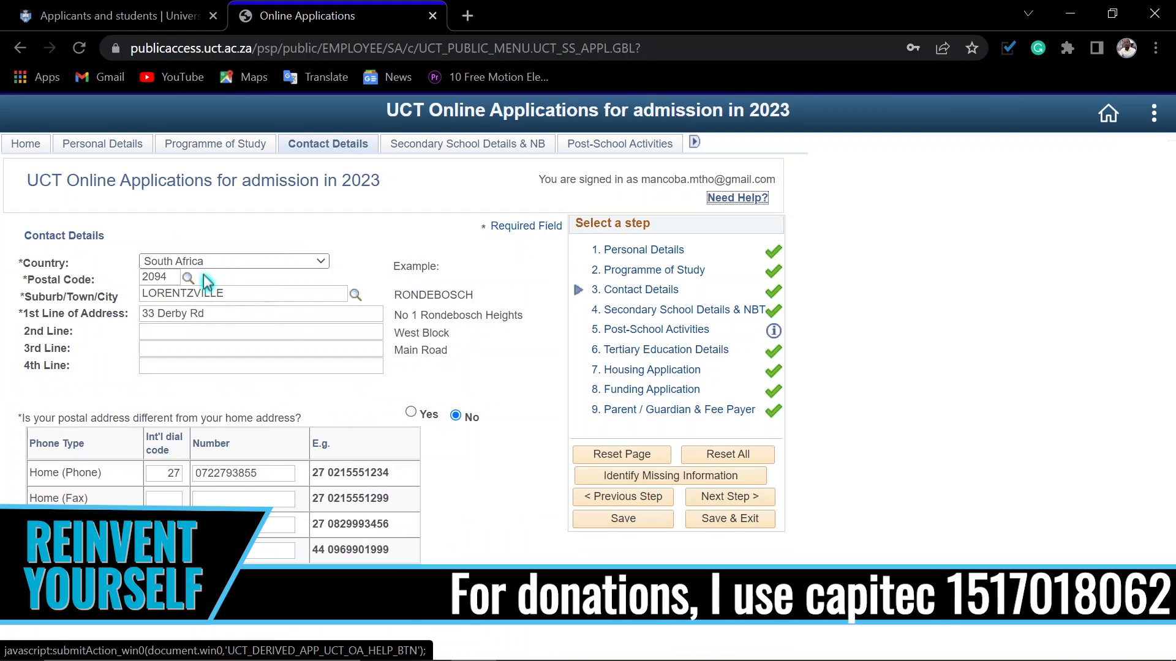
Step: Check the country options for the home address and keep South Africa
{"action": "left_click", "coordinate": [234, 266]}
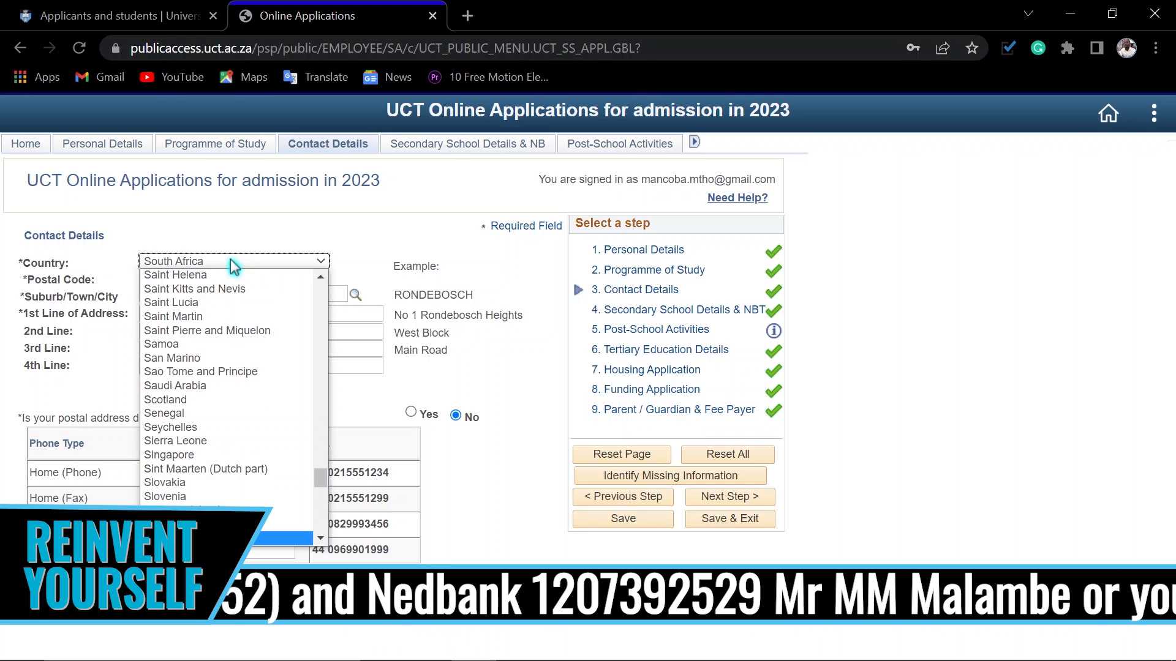
{"action": "key", "text": "Down"}
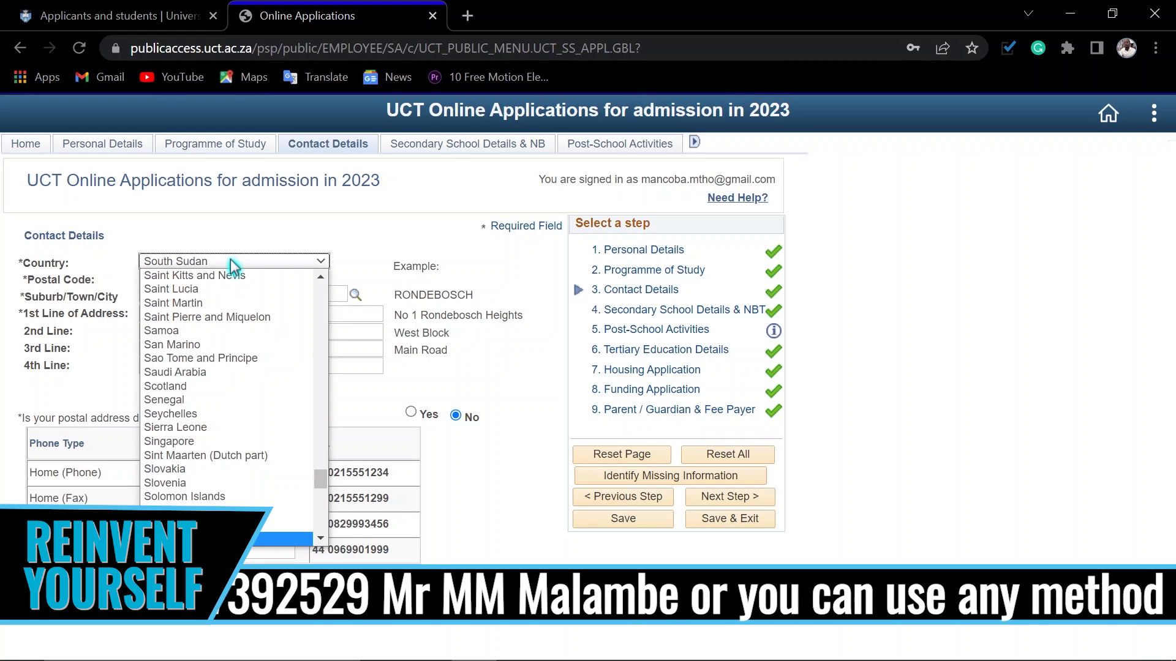
{"action": "key", "text": "Up"}
{"action": "key", "text": "Return"}
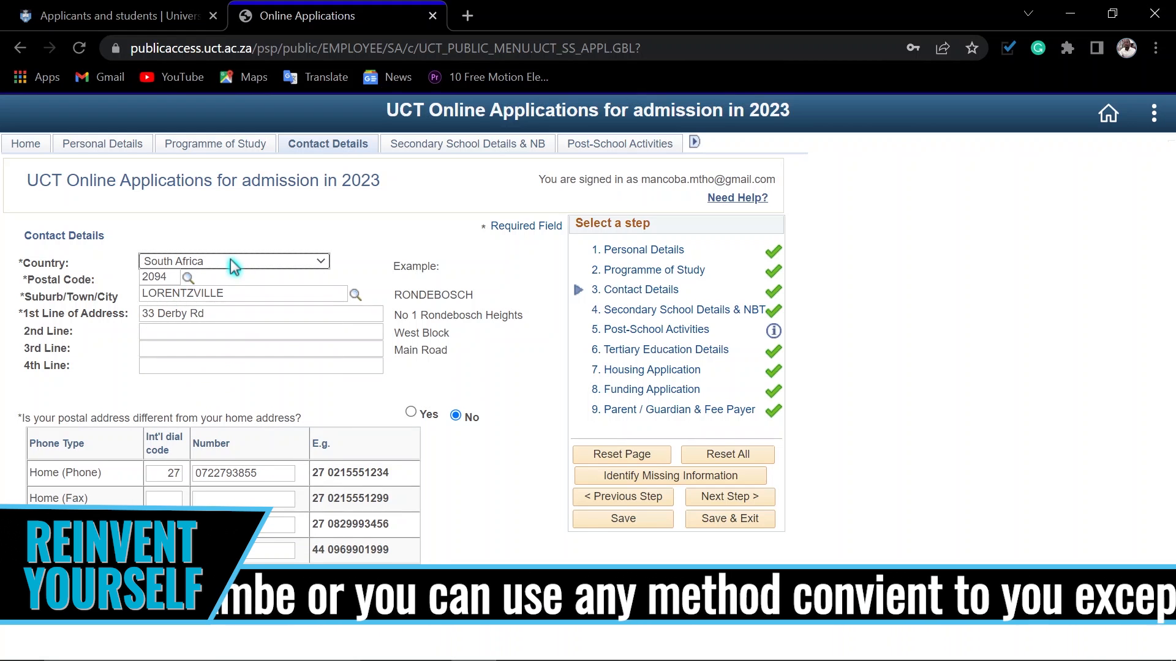
Step: Look up the home postal code by suburb name, select the matching result, and view the suburbs available for that code
{"action": "left_click", "coordinate": [172, 281]}
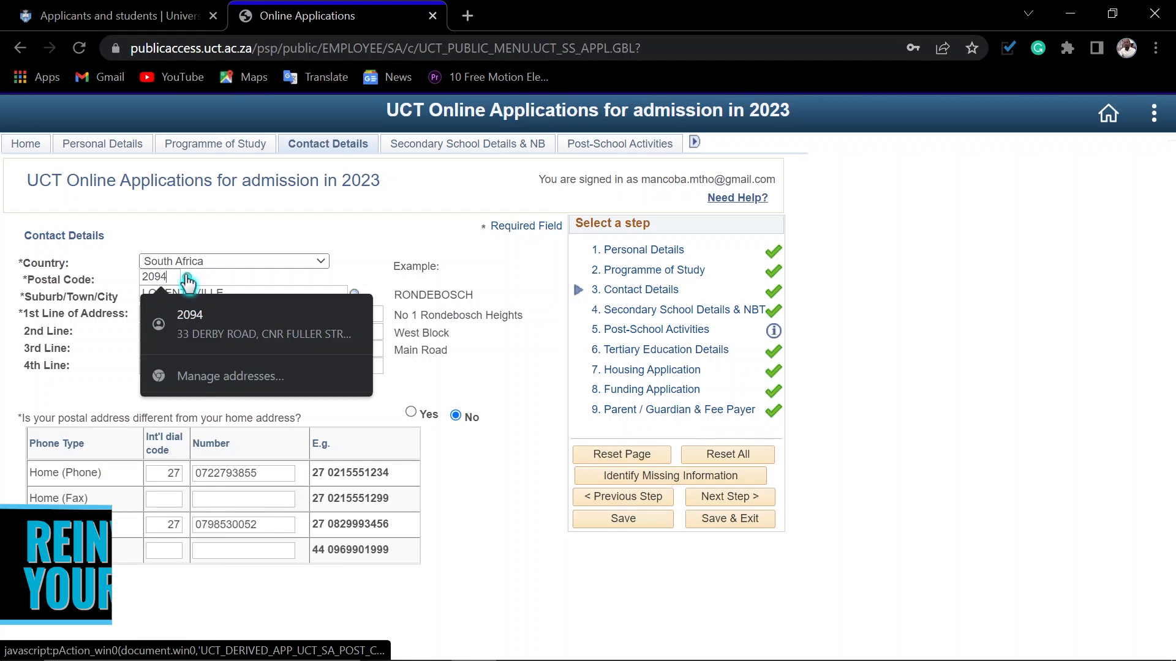
{"action": "left_click", "coordinate": [188, 279]}
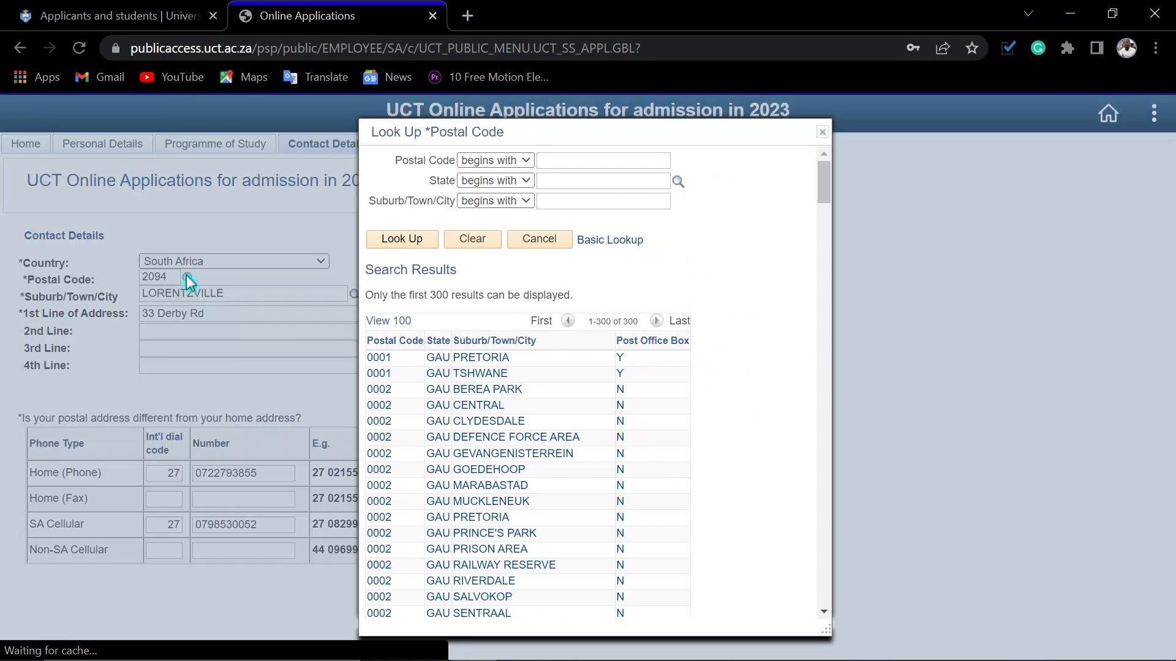
{"action": "left_click", "coordinate": [551, 185]}
{"action": "left_click", "coordinate": [552, 158]}
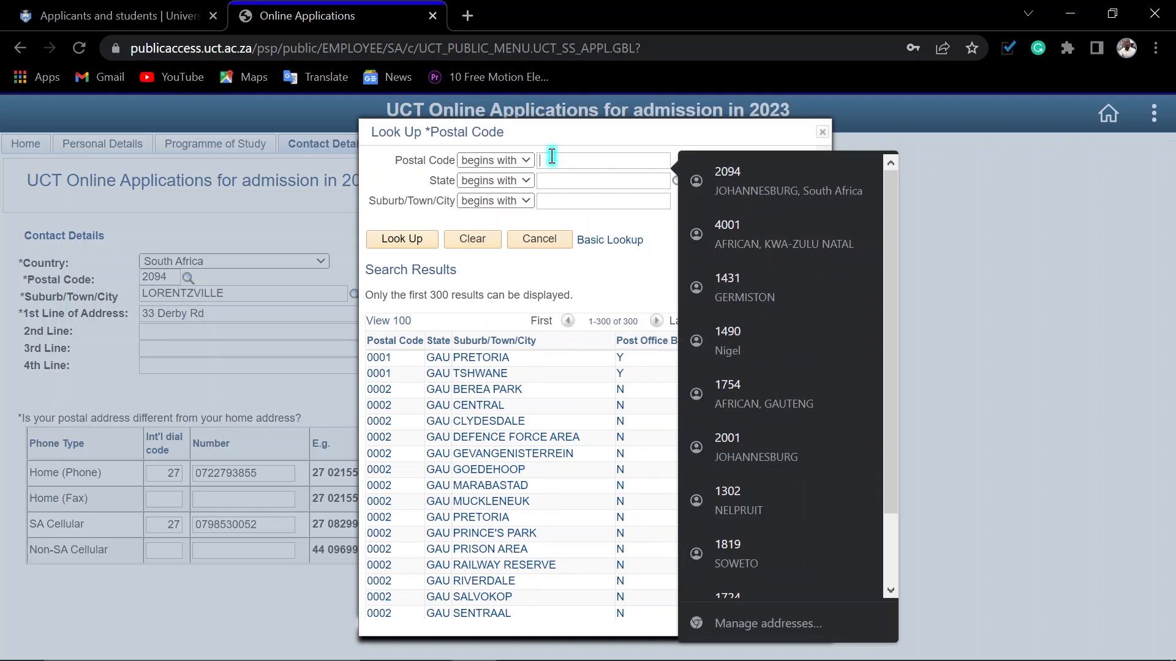
{"action": "left_click", "coordinate": [546, 204]}
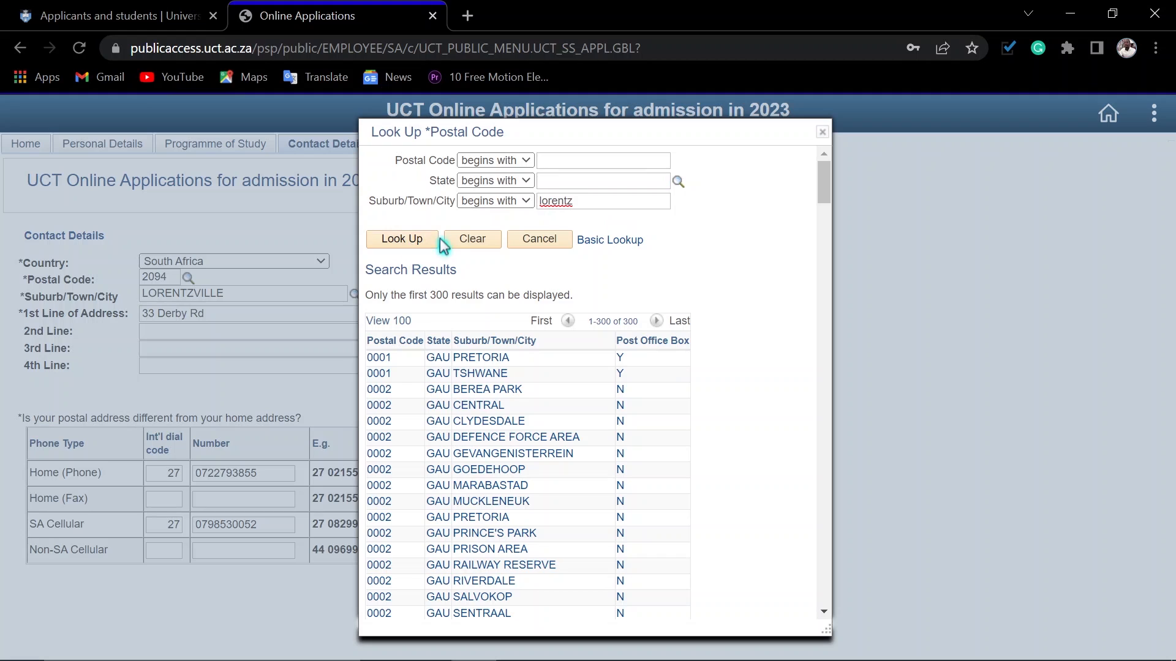
{"action": "left_click", "coordinate": [399, 243]}
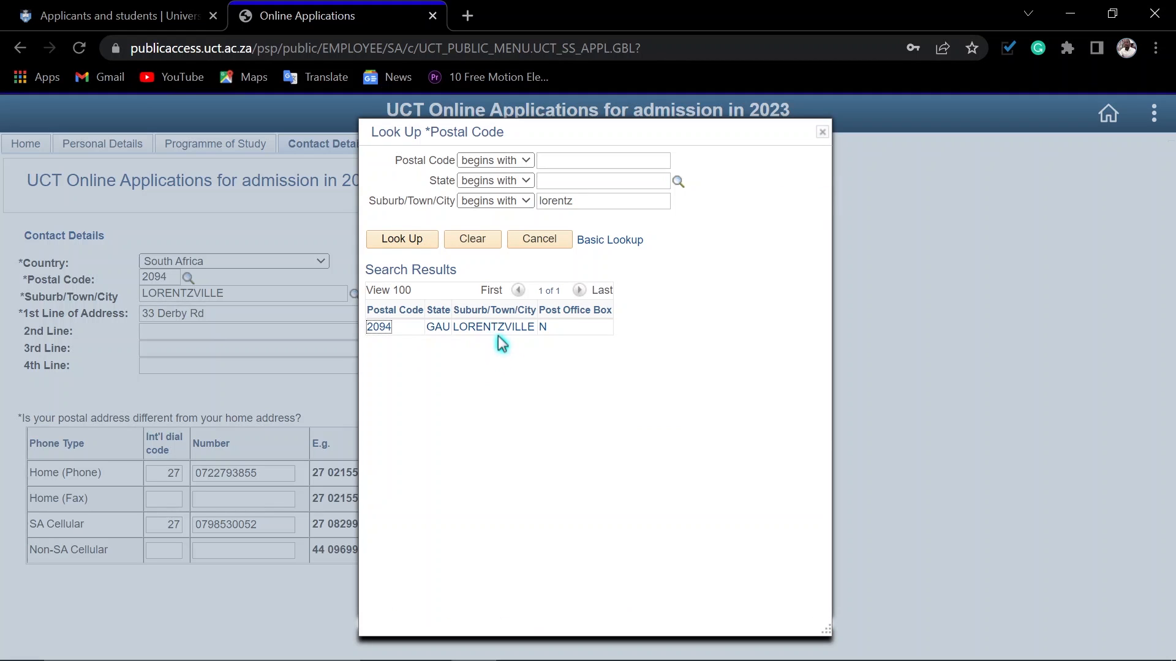
{"action": "left_click", "coordinate": [379, 328]}
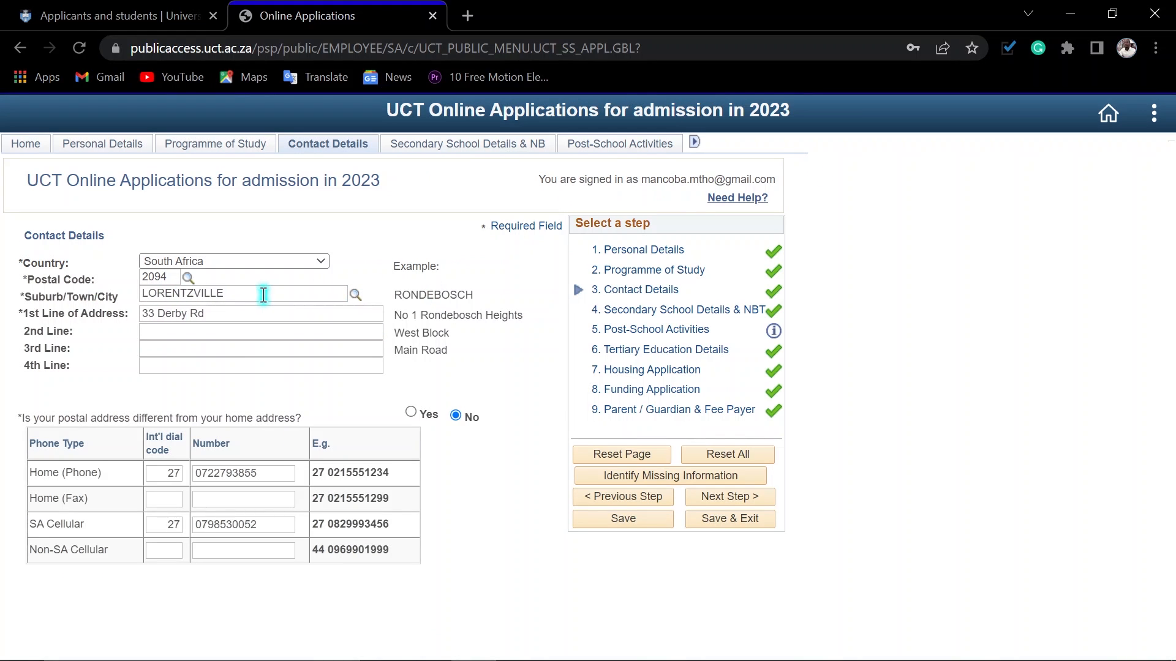
{"action": "left_click", "coordinate": [354, 297]}
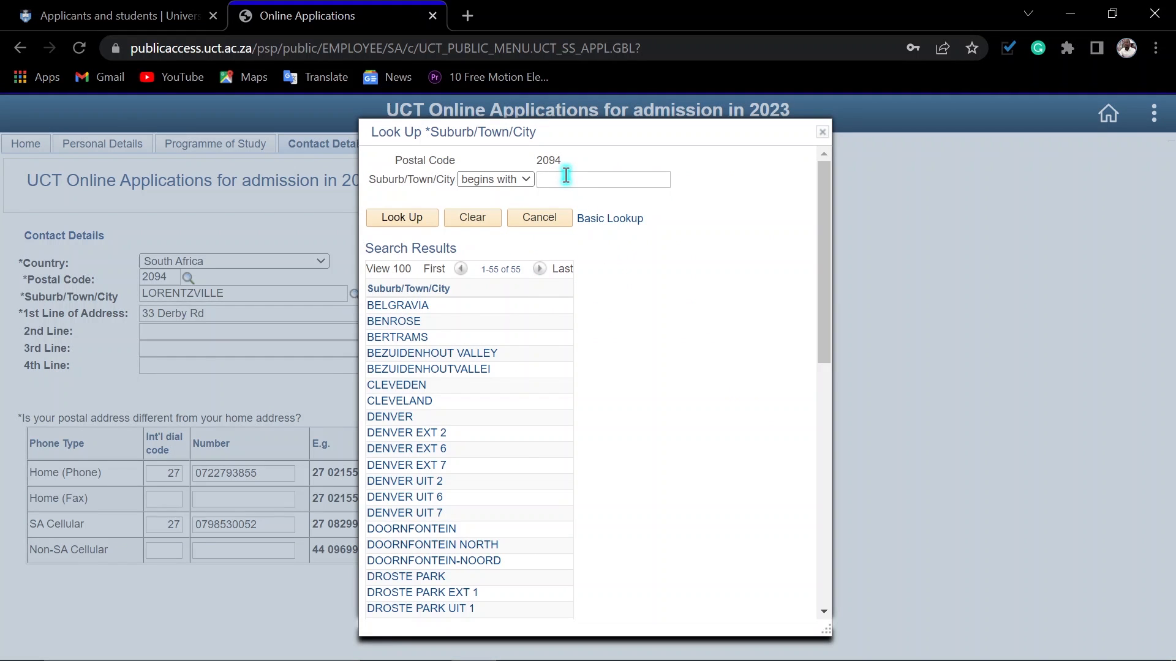
{"action": "left_click", "coordinate": [541, 221]}
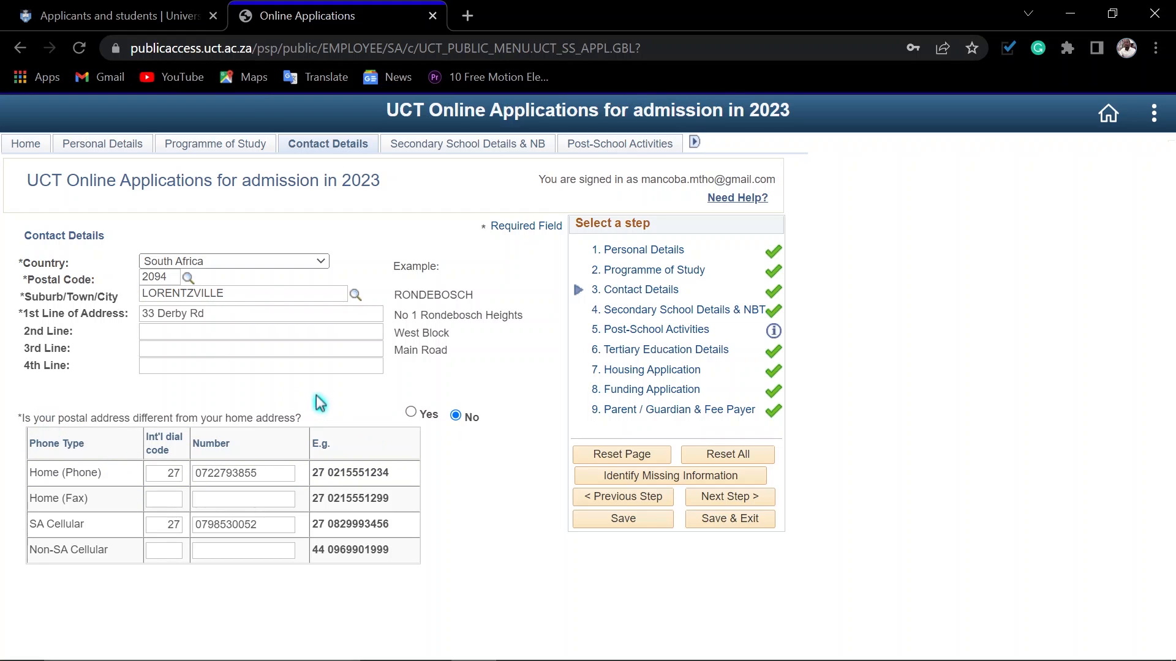
Step: View the separate postal address fields, keep No for a different postal address, and check the Home (Phone) dial code and number
{"action": "left_click", "coordinate": [411, 413]}
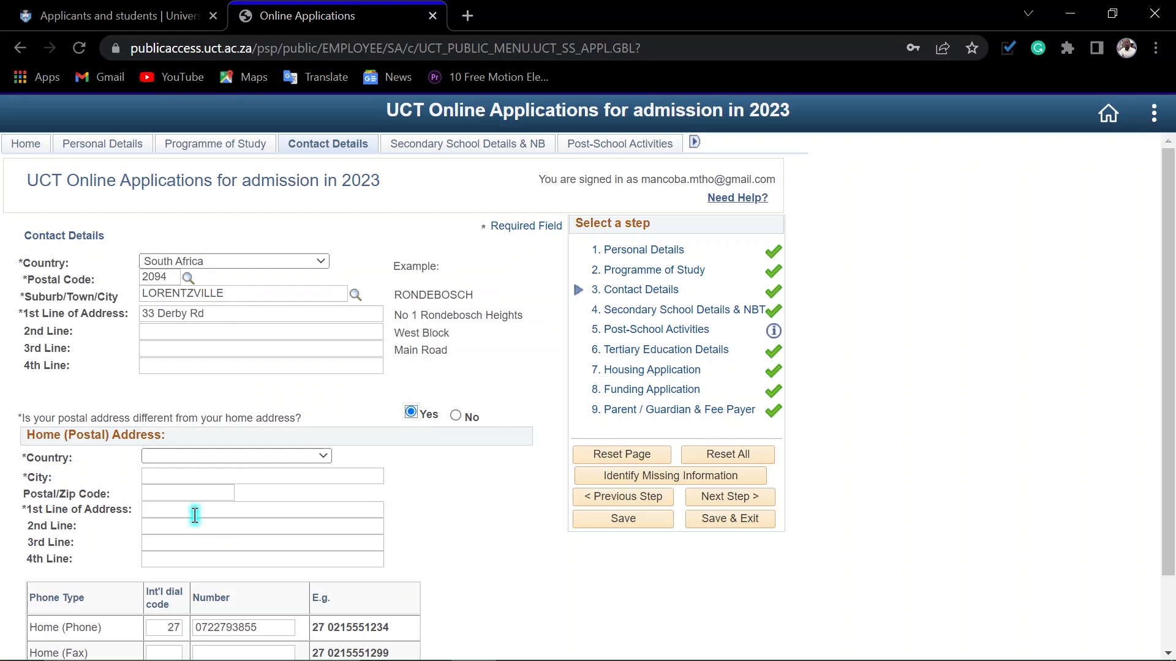
{"action": "left_click", "coordinate": [458, 417]}
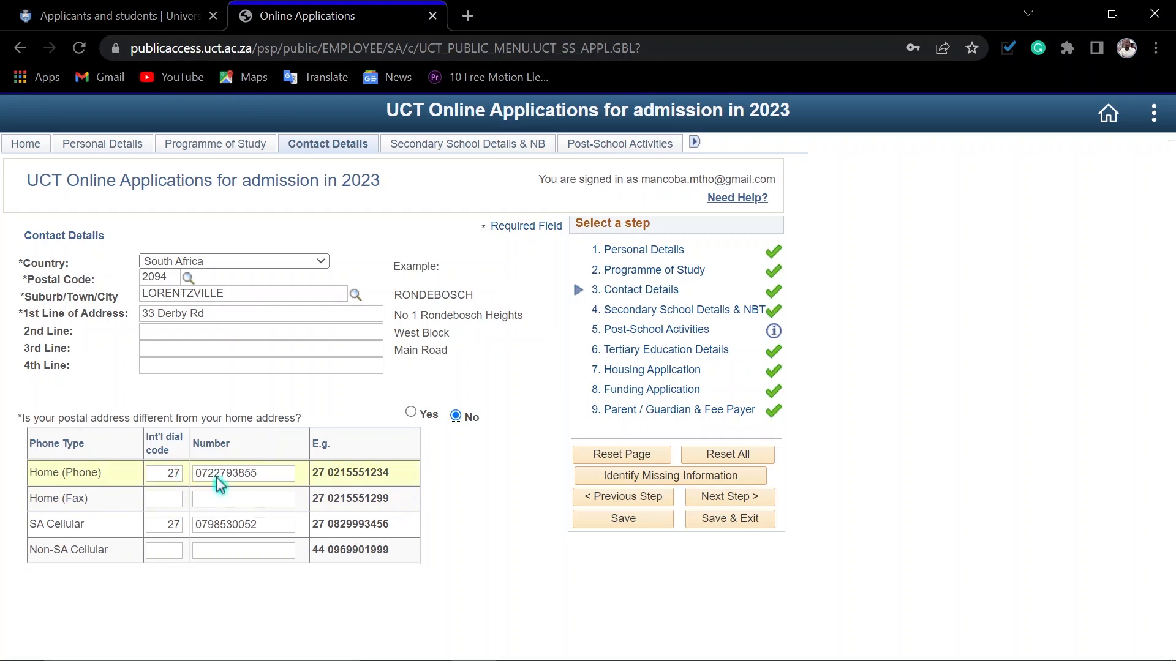
{"action": "left_click", "coordinate": [166, 475]}
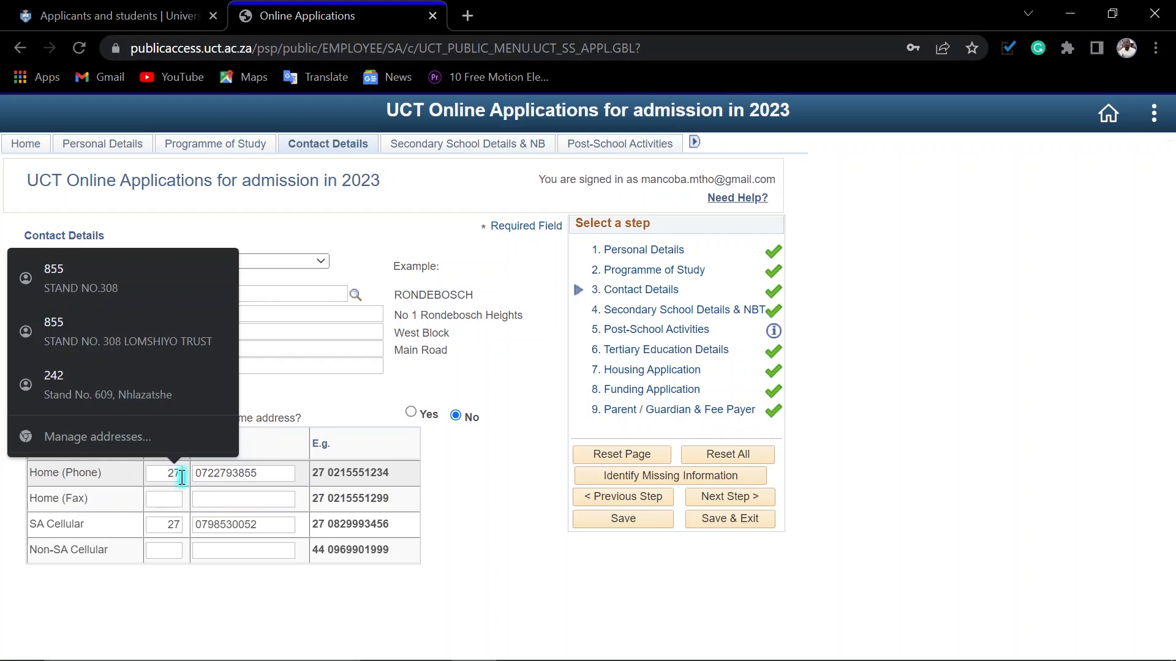
{"action": "left_click", "coordinate": [202, 477]}
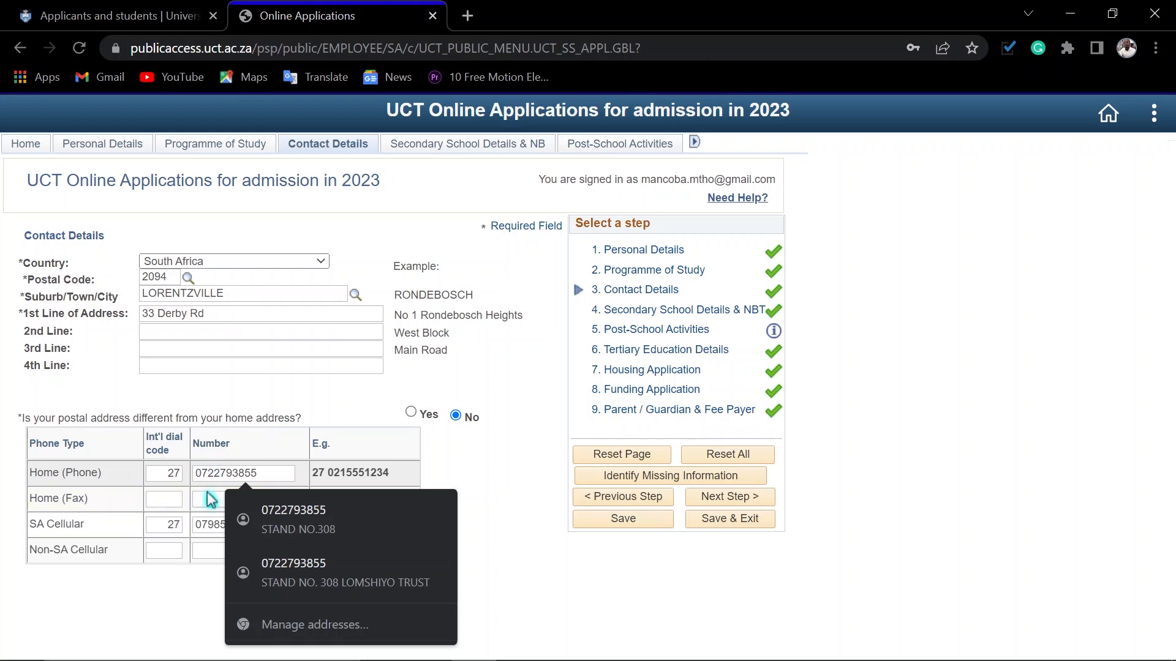
Step: Check the SA Cellular dial code and number, save Contact Details, acknowledge the save message and proceed to Secondary School Details
{"action": "left_click", "coordinate": [171, 525]}
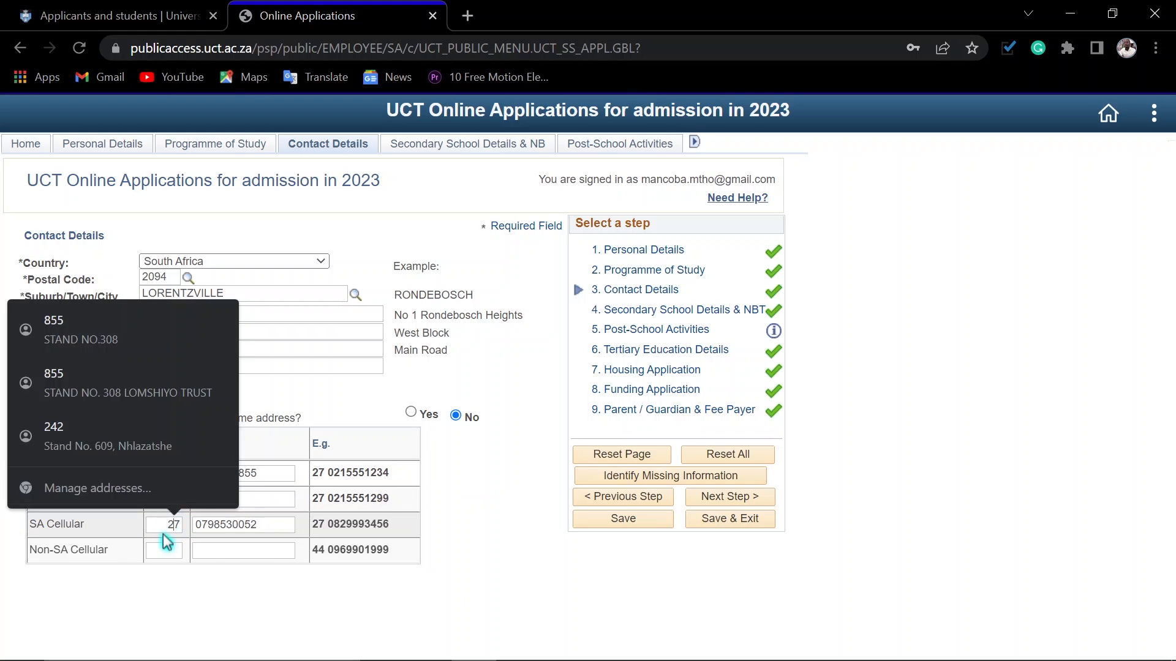
{"action": "left_click", "coordinate": [221, 525]}
{"action": "left_click", "coordinate": [502, 531]}
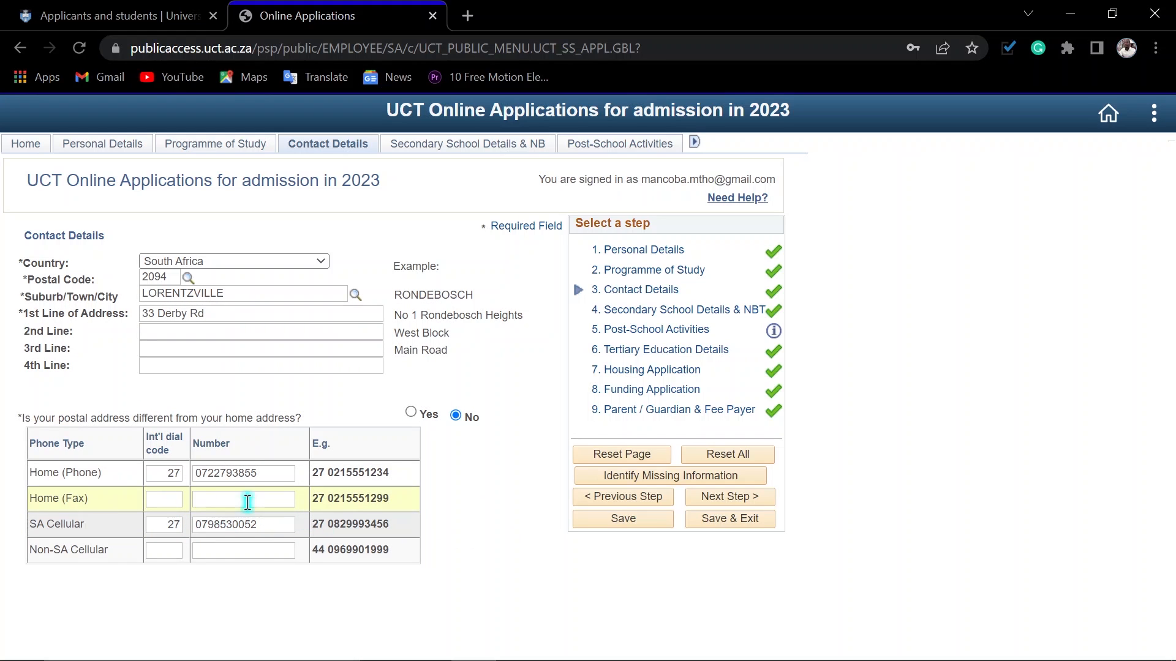
{"action": "left_click", "coordinate": [622, 519]}
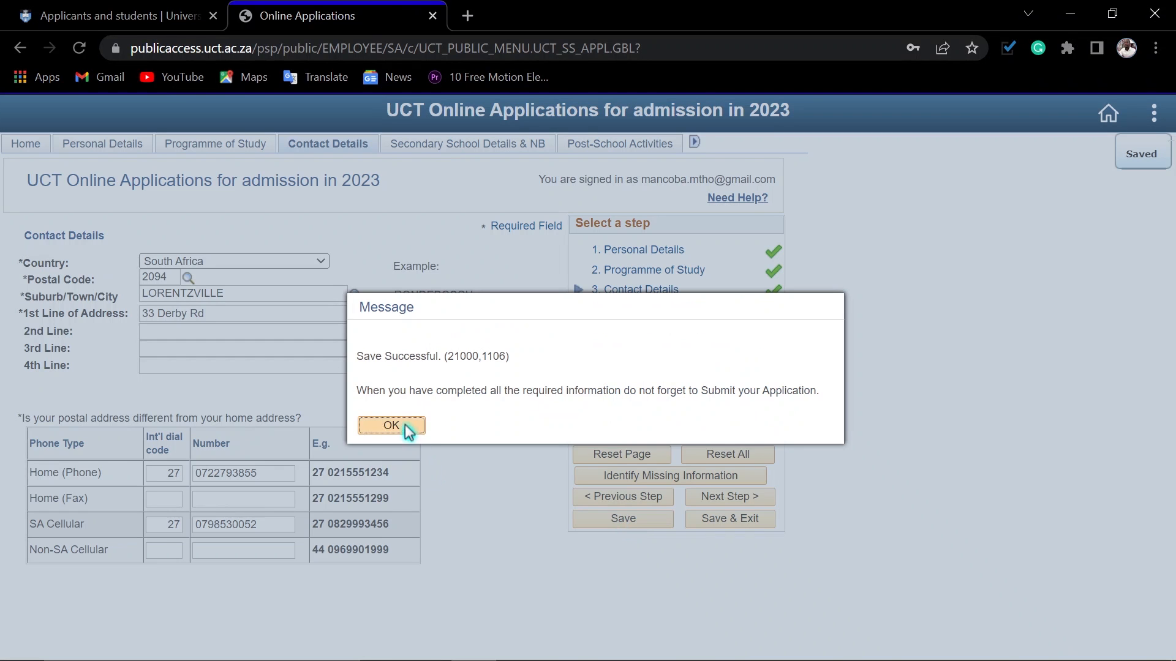
{"action": "left_click", "coordinate": [405, 425]}
{"action": "left_click", "coordinate": [737, 497]}
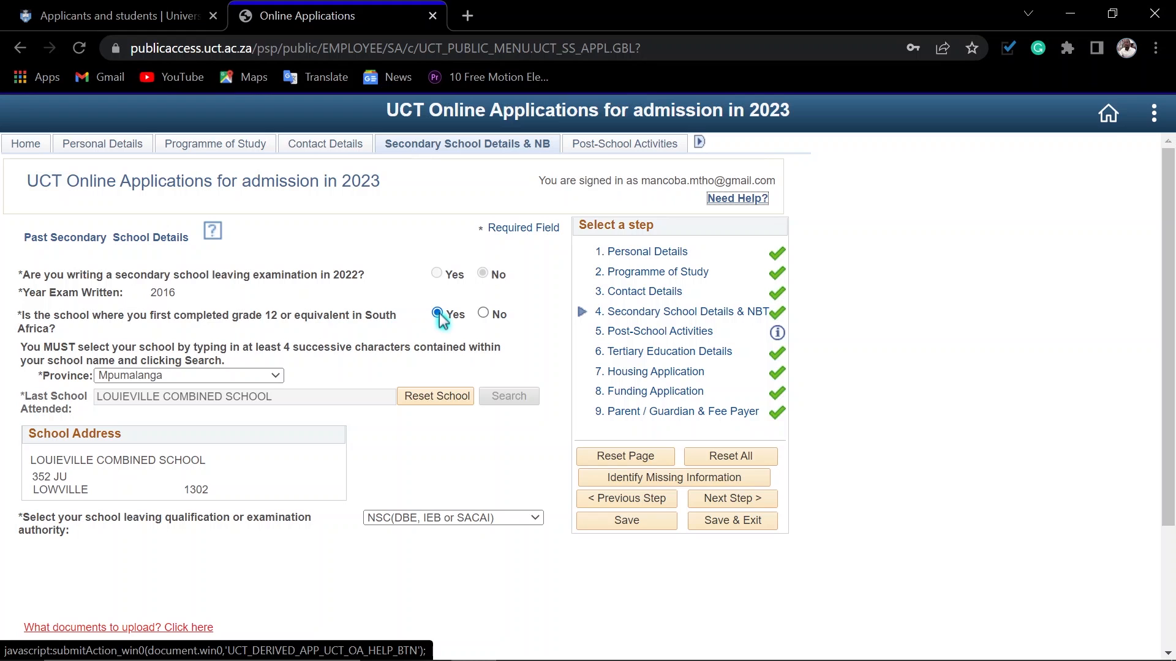
Step: Answer No to completing grade 12 in South Africa, view the foreign qualification options, and switch the answer back to Yes
{"action": "left_click", "coordinate": [486, 315]}
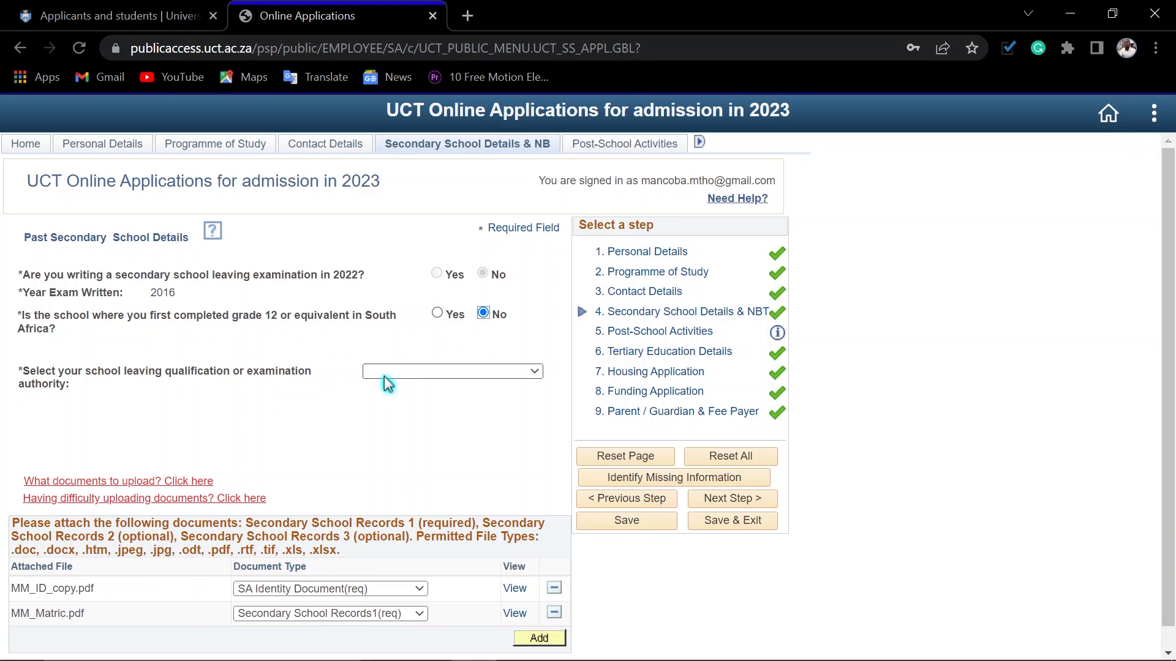
{"action": "left_click", "coordinate": [416, 375]}
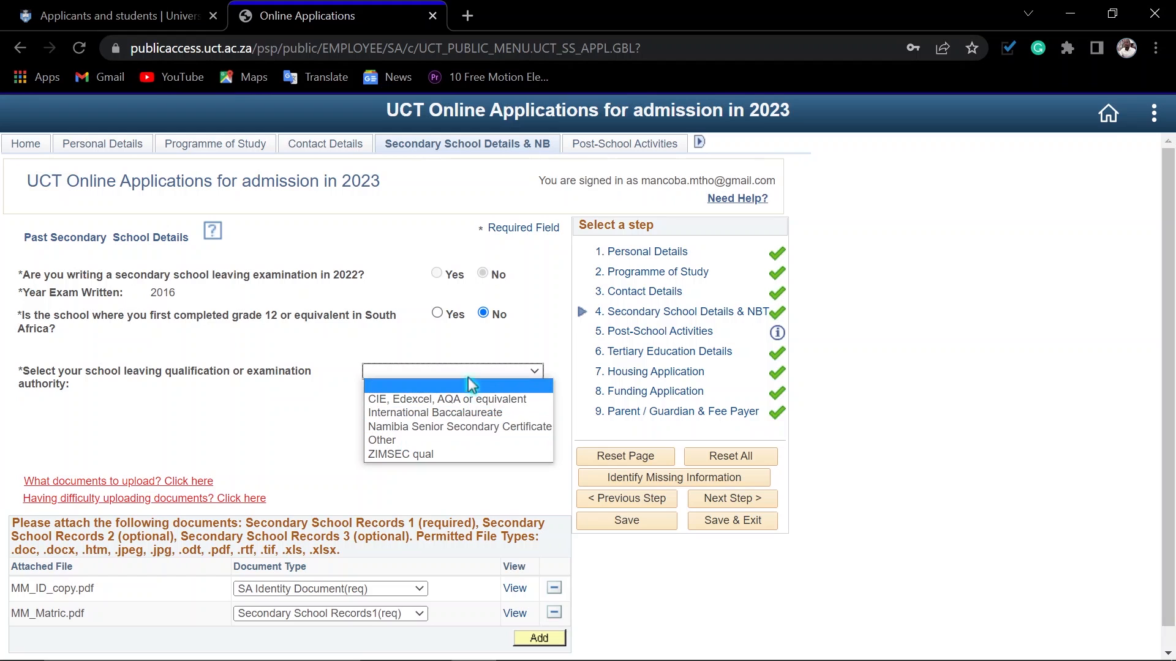
{"action": "left_click", "coordinate": [438, 315]}
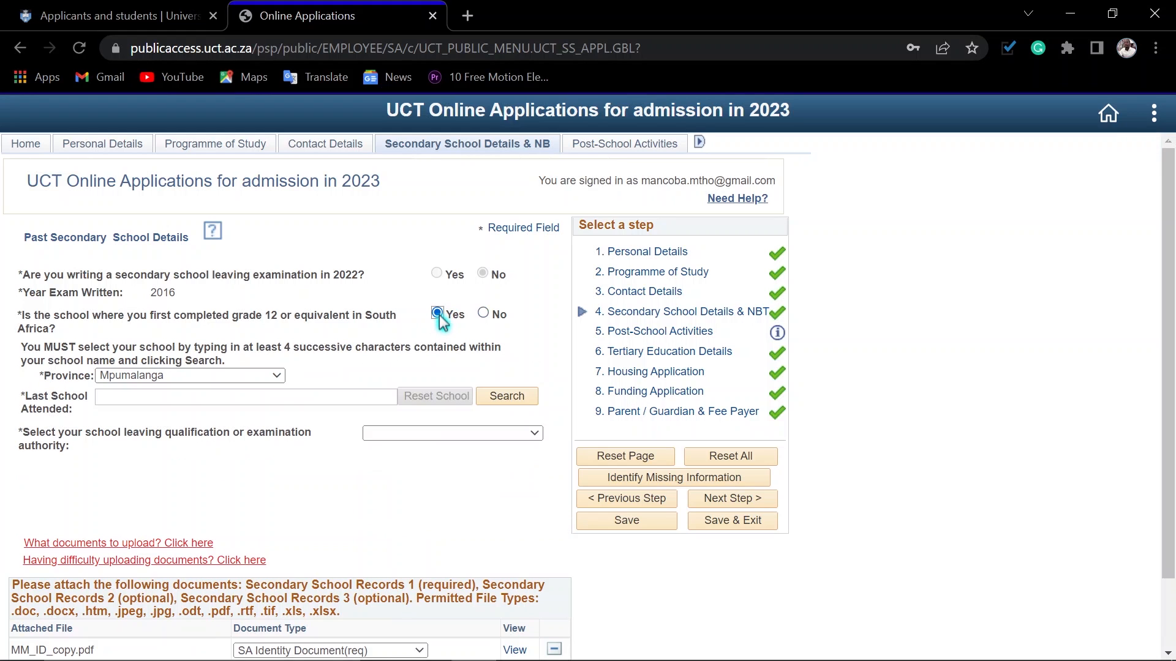
Step: Keep Mpumalanga as the province, search for the last school attended with "louieville", and select LOUIEVILLE COMBINED SCHOOL
{"action": "left_click", "coordinate": [225, 380]}
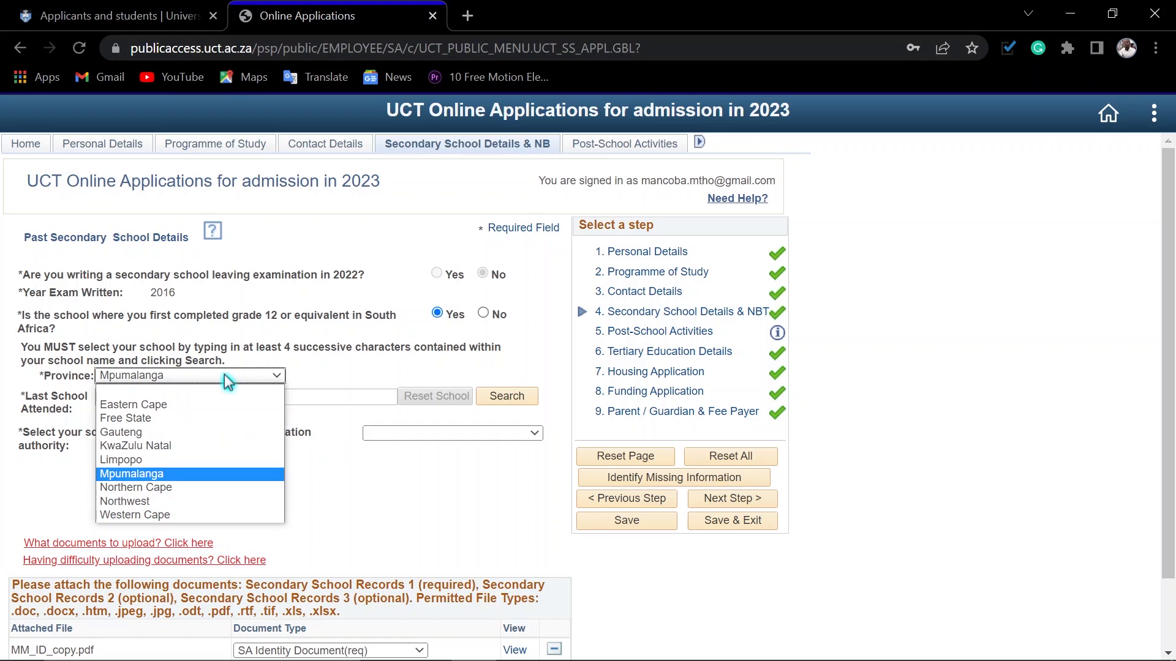
{"action": "left_click", "coordinate": [224, 376]}
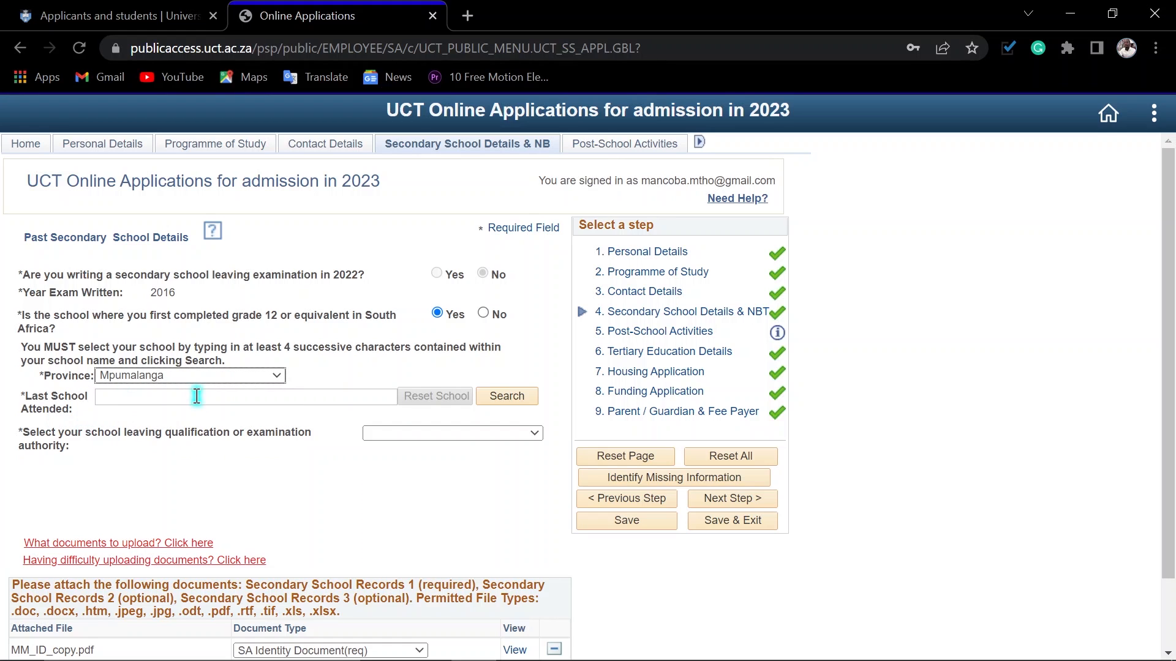
{"action": "left_click", "coordinate": [515, 398]}
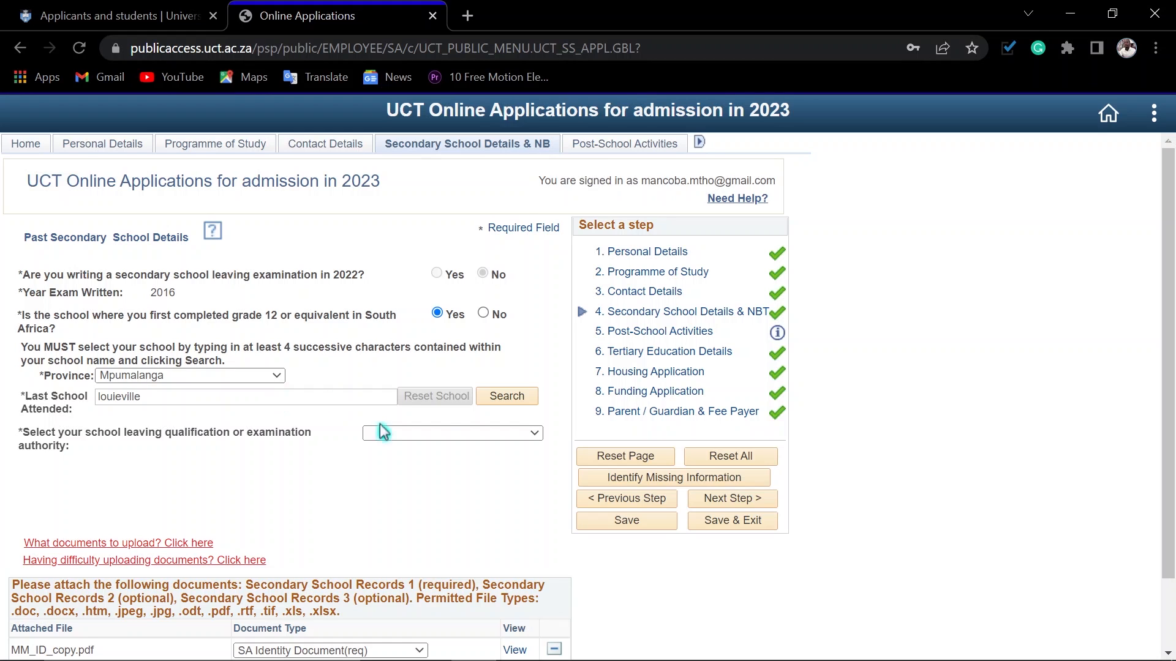
{"action": "left_click", "coordinate": [514, 397]}
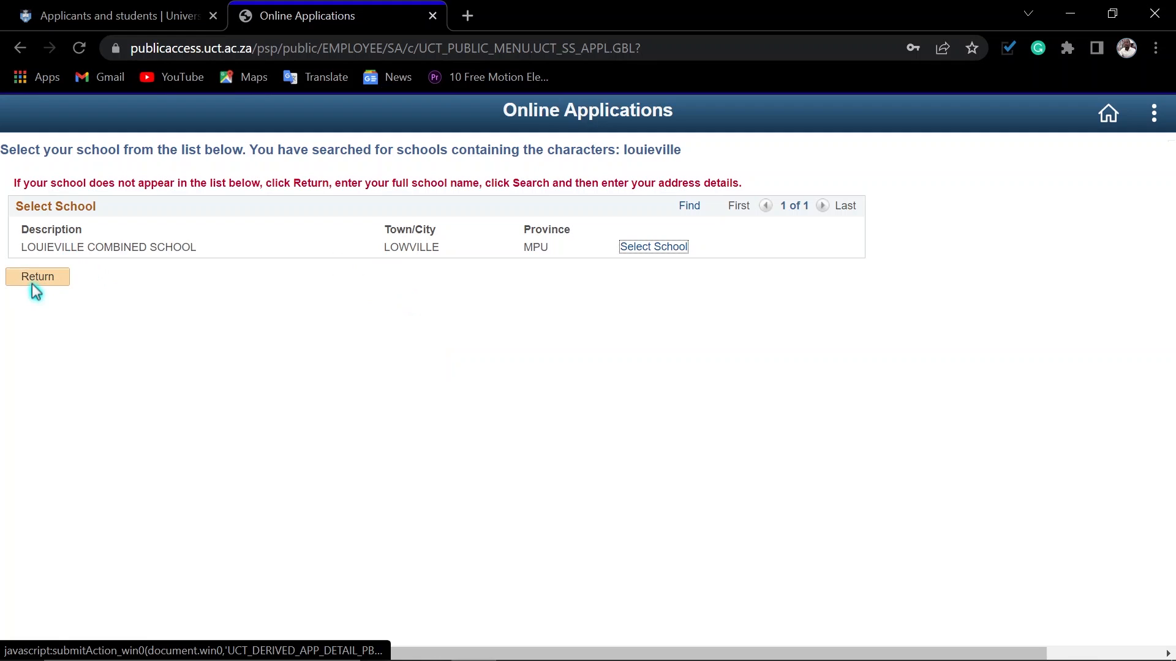
{"action": "left_click", "coordinate": [643, 248]}
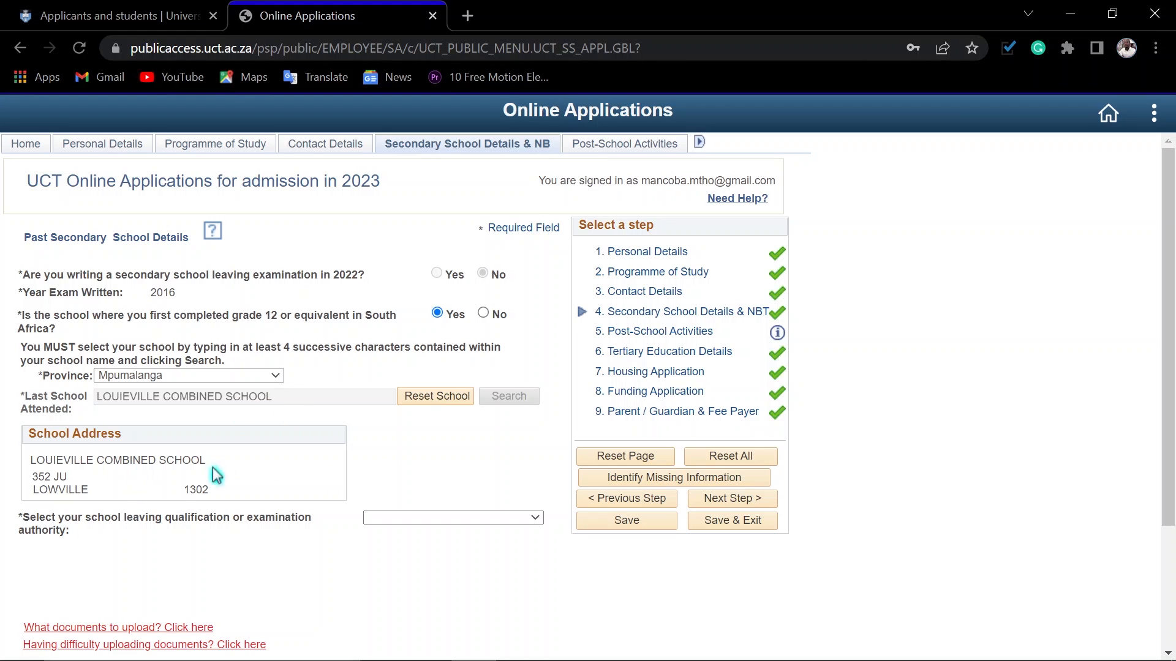
Step: Set the school leaving qualification or examination authority to NSC(DBE, IEB or SACAI)
{"action": "scroll", "coordinate": [121, 486], "scroll_direction": "down", "scroll_amount": 1}
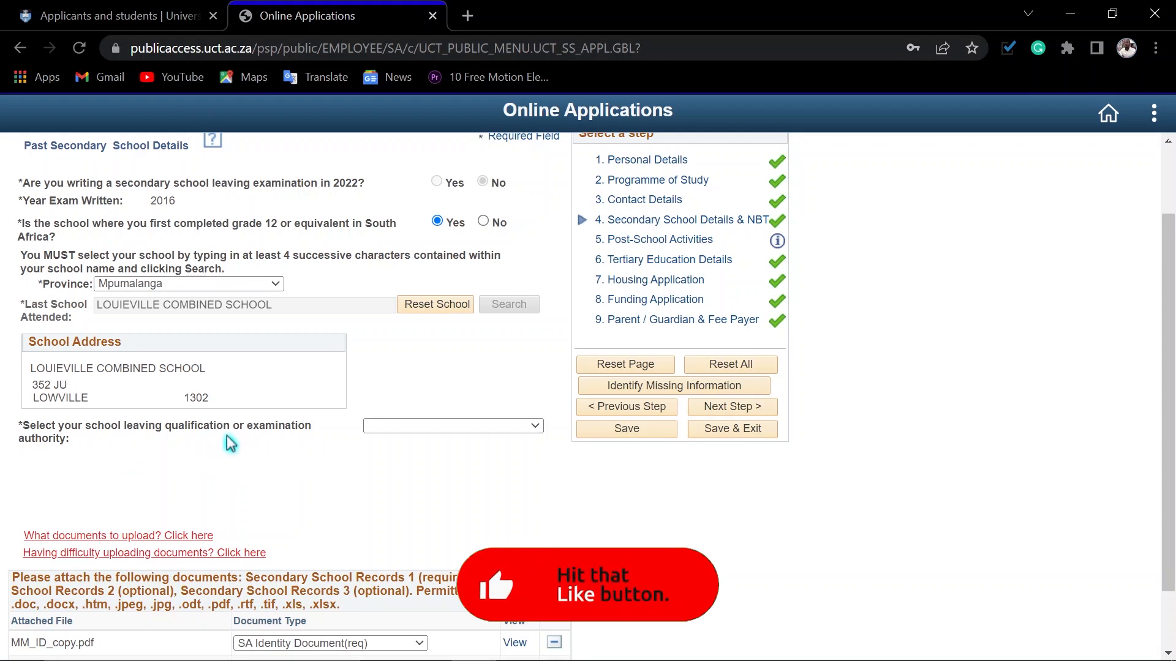
{"action": "left_click", "coordinate": [429, 427]}
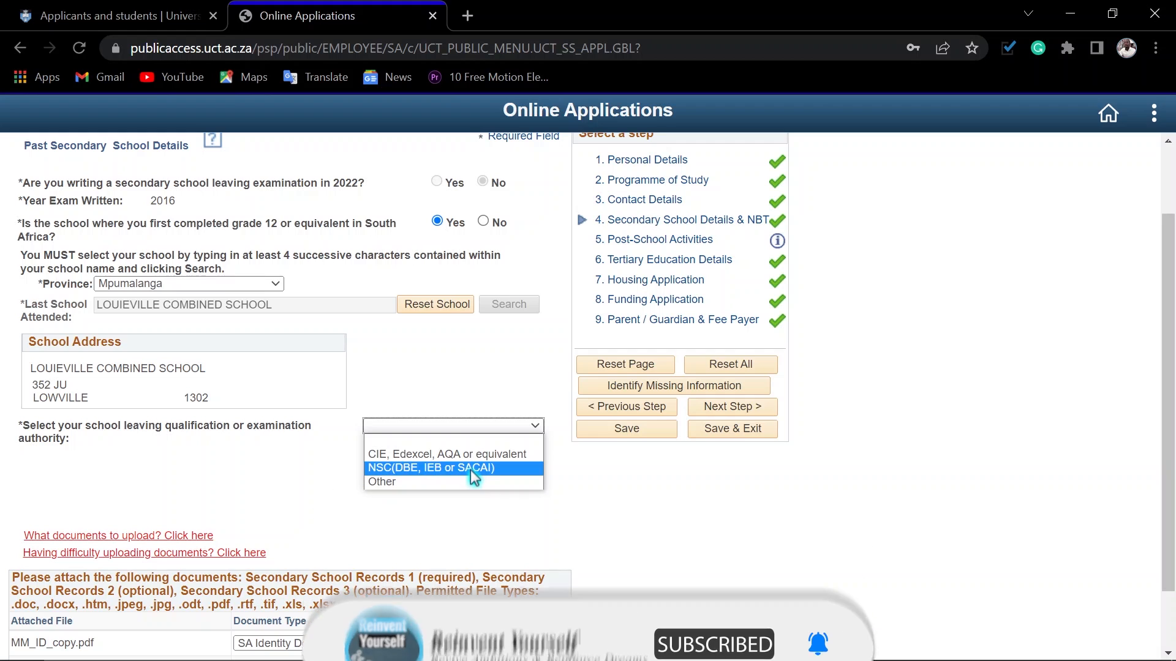
{"action": "left_click", "coordinate": [422, 468]}
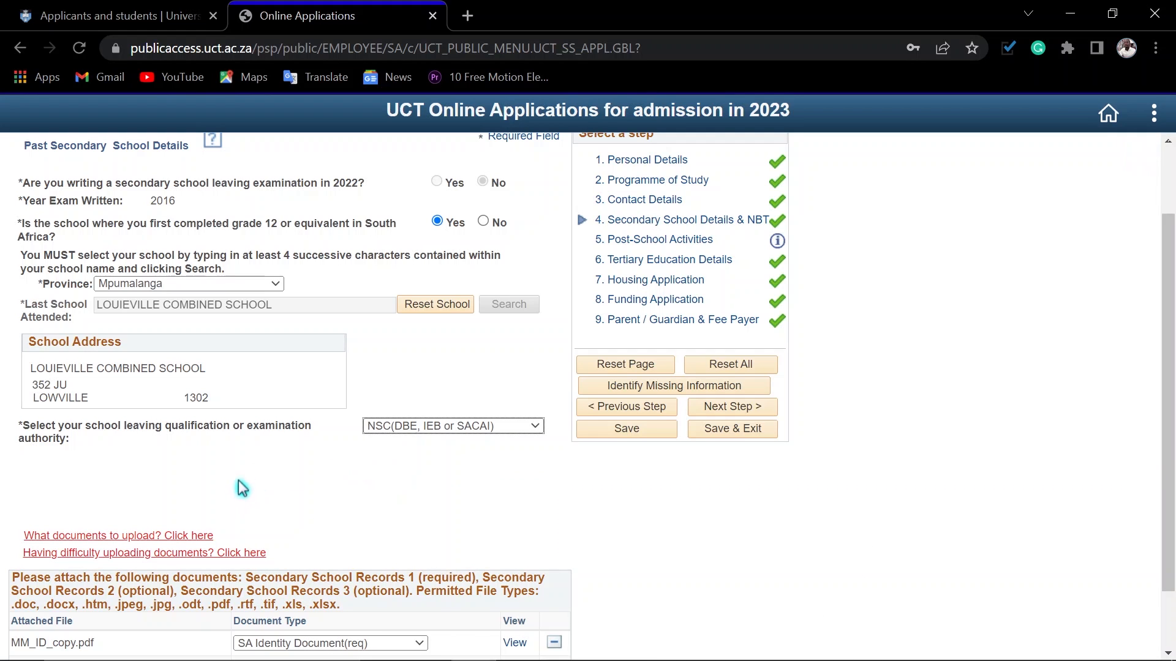
Step: Review the completed school details and attached documents, and check the document type options for MM_Matric.pdf
{"action": "scroll", "coordinate": [276, 495], "scroll_direction": "down", "scroll_amount": 2}
{"action": "scroll", "coordinate": [587, 495], "scroll_direction": "up", "scroll_amount": 3}
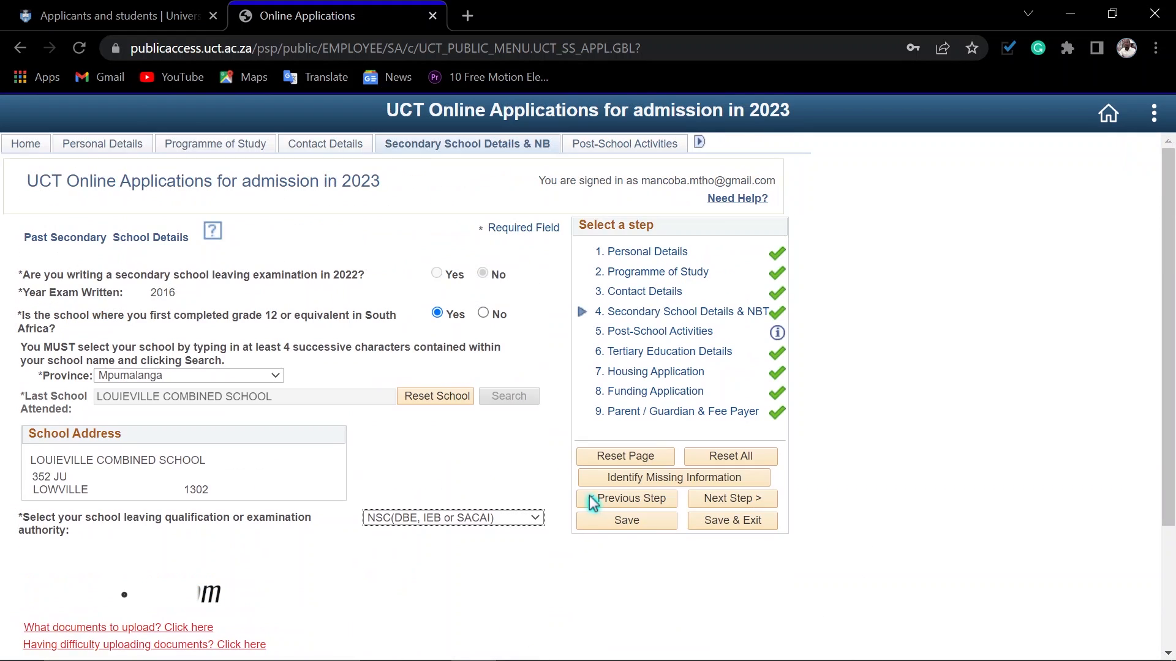
{"action": "scroll", "coordinate": [284, 525], "scroll_direction": "down", "scroll_amount": 4}
{"action": "scroll", "coordinate": [288, 392], "scroll_direction": "up", "scroll_amount": 3}
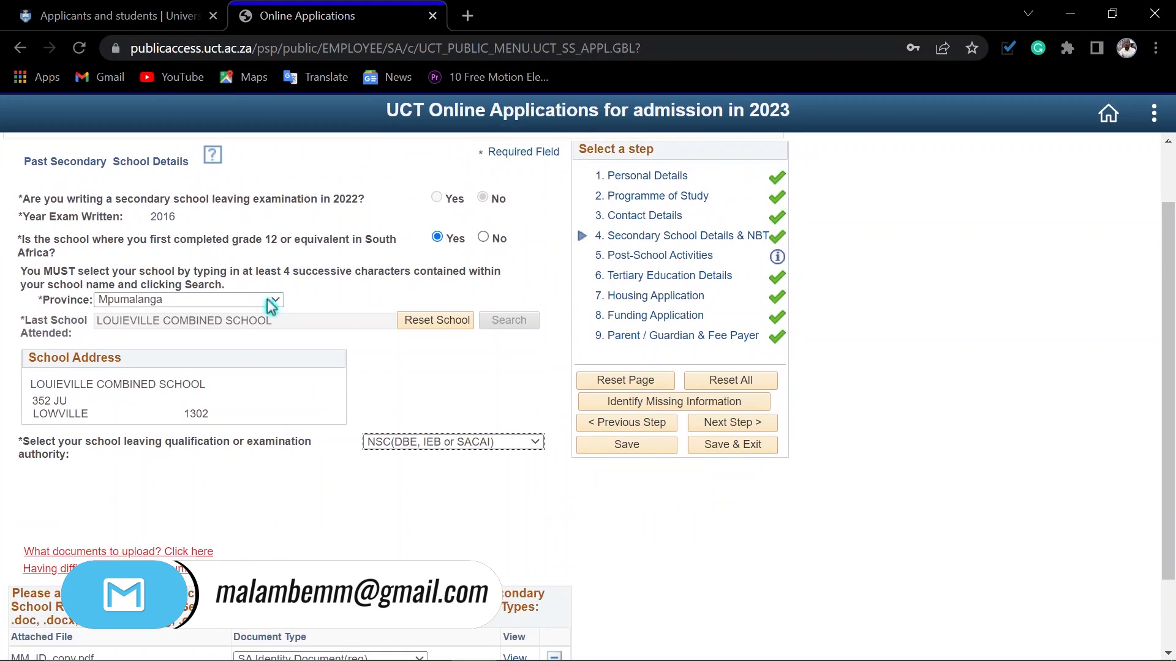
{"action": "scroll", "coordinate": [341, 479], "scroll_direction": "down", "scroll_amount": 2}
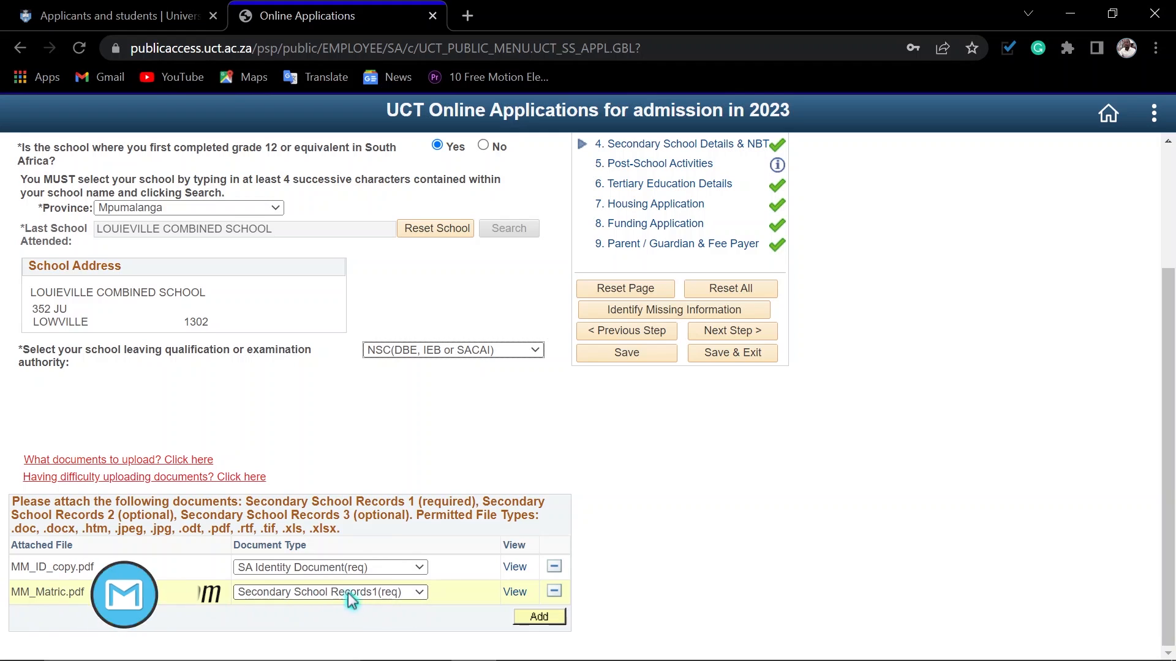
{"action": "left_click", "coordinate": [417, 594]}
{"action": "left_click", "coordinate": [418, 597]}
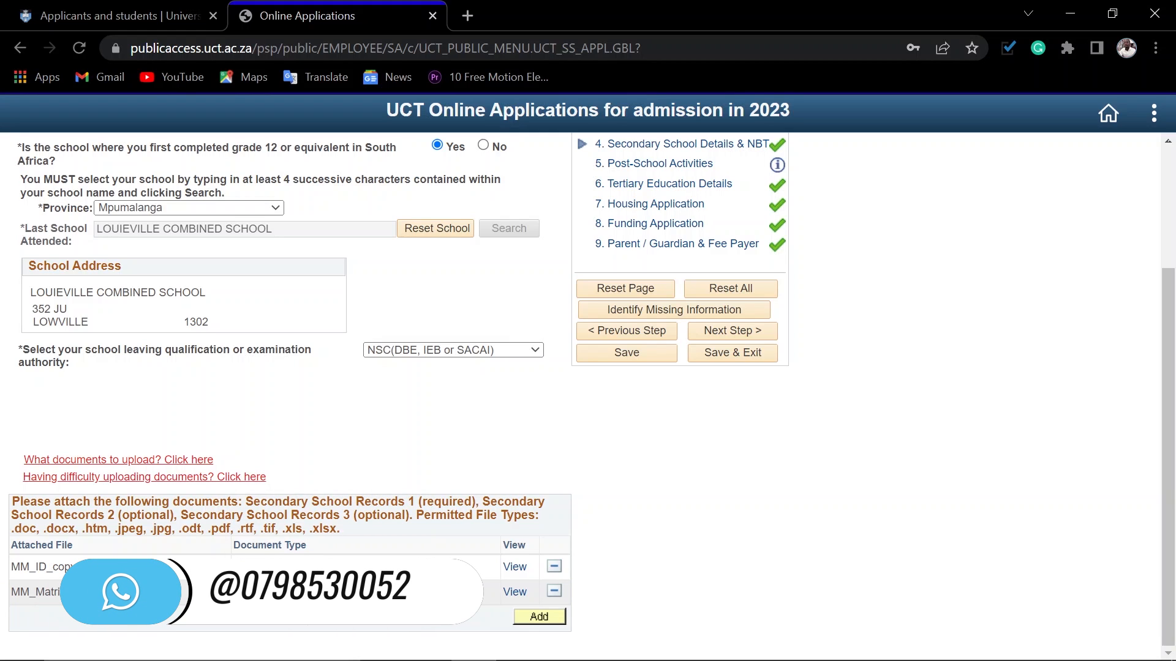
{"action": "left_click", "coordinate": [418, 594]}
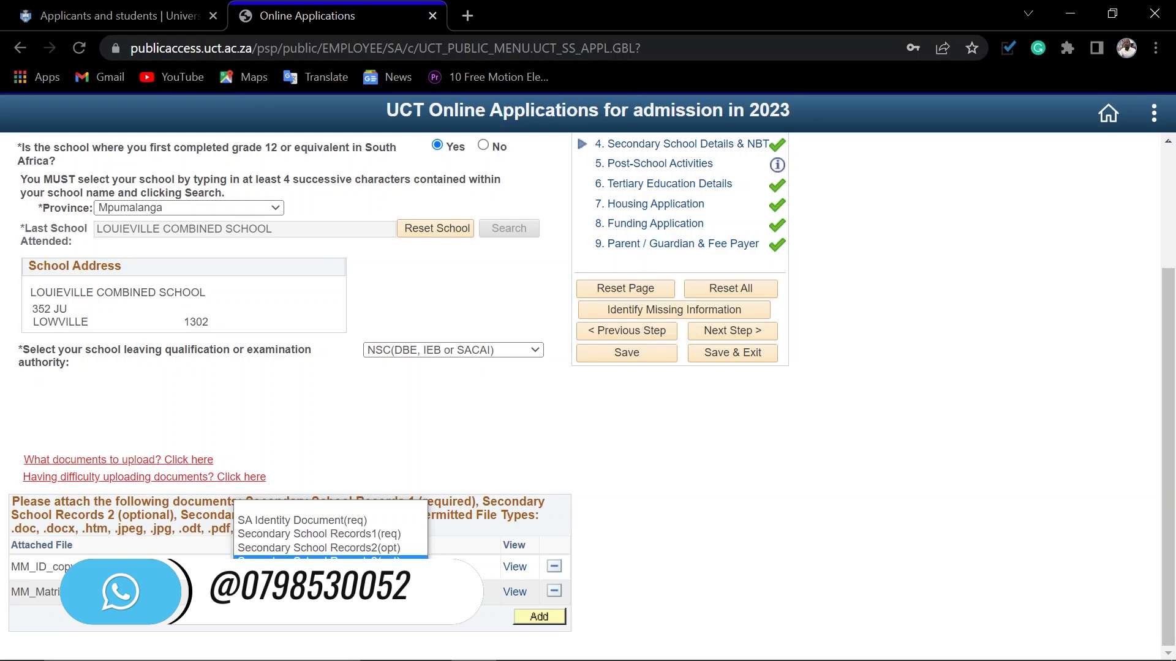
{"action": "left_click", "coordinate": [269, 596]}
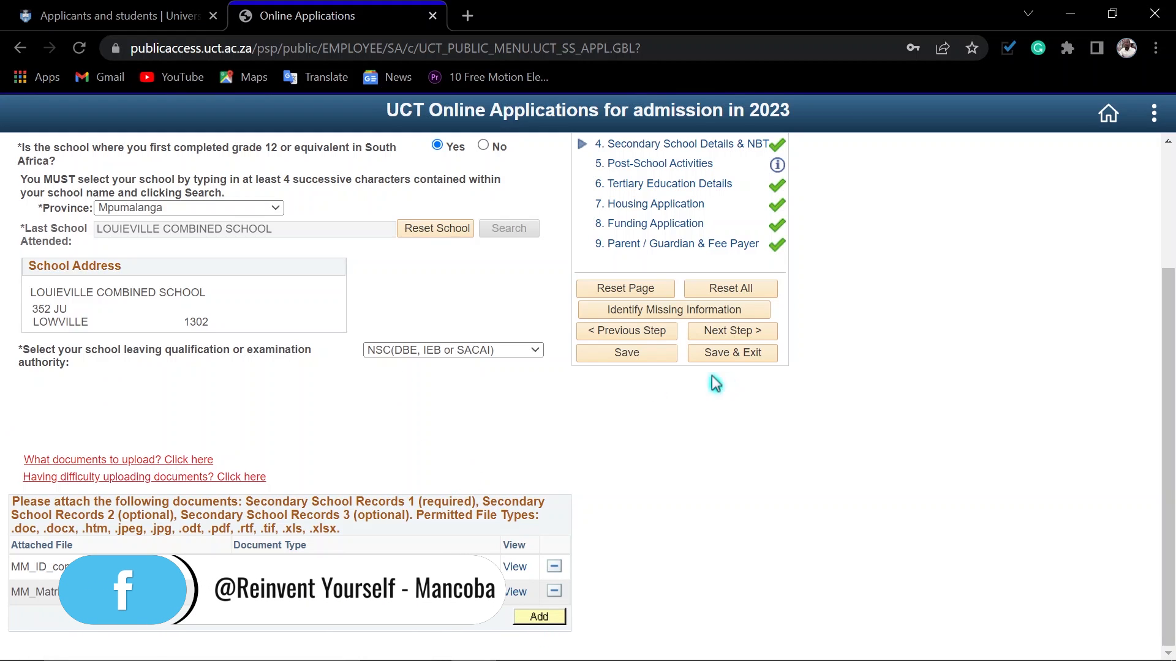
Step: Save the Secondary School Details section, acknowledge the save message and proceed to Post-School Activities
{"action": "scroll", "coordinate": [888, 484], "scroll_direction": "up", "scroll_amount": 3}
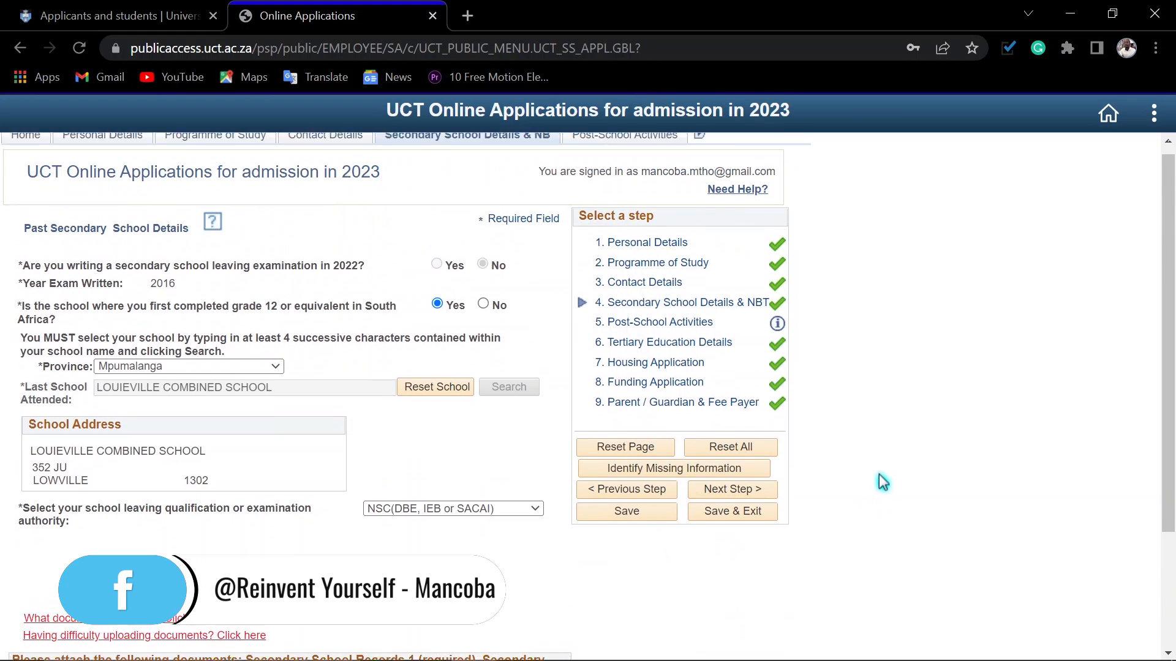
{"action": "left_click", "coordinate": [612, 525]}
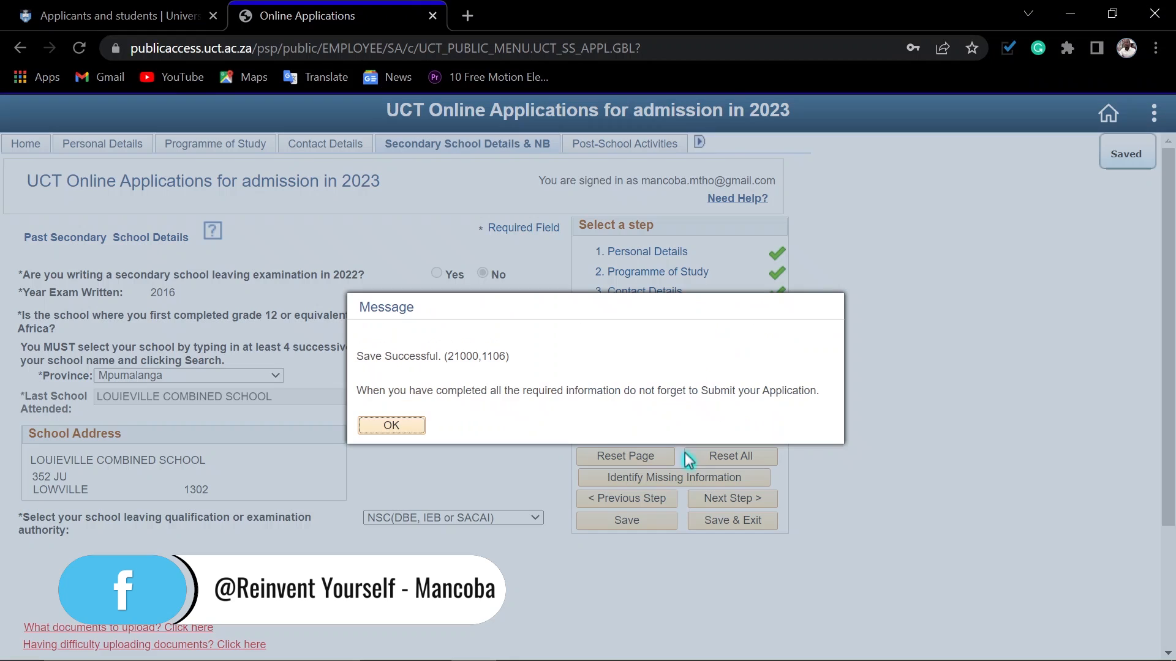
{"action": "left_click", "coordinate": [400, 428]}
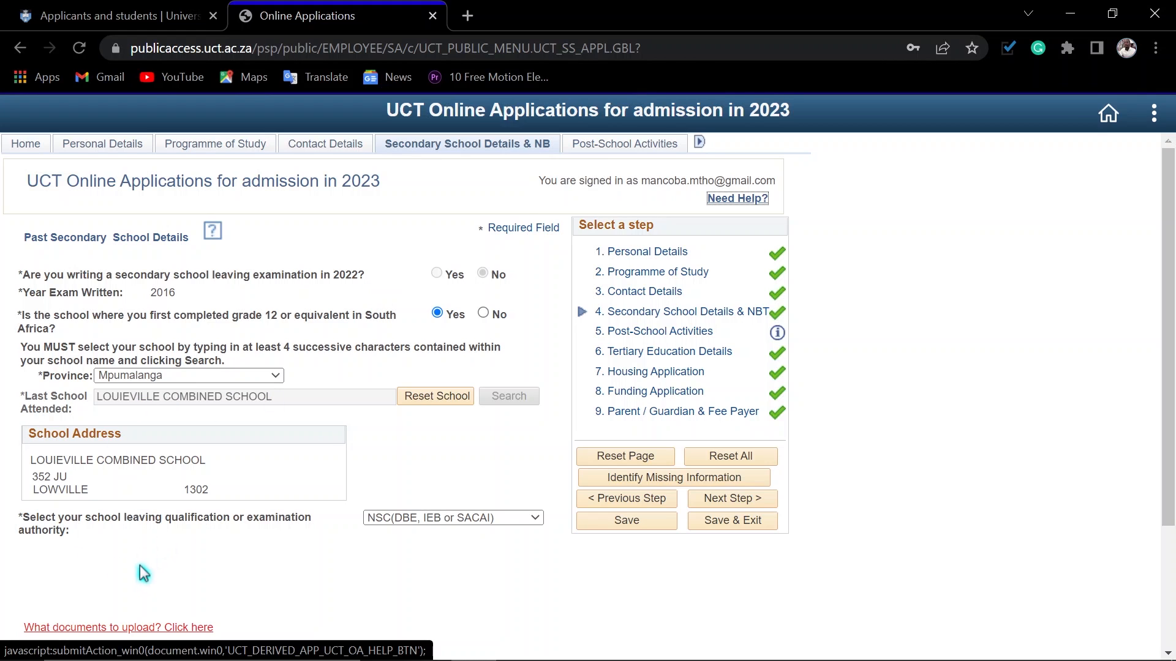
{"action": "scroll", "coordinate": [242, 565], "scroll_direction": "down", "scroll_amount": 2}
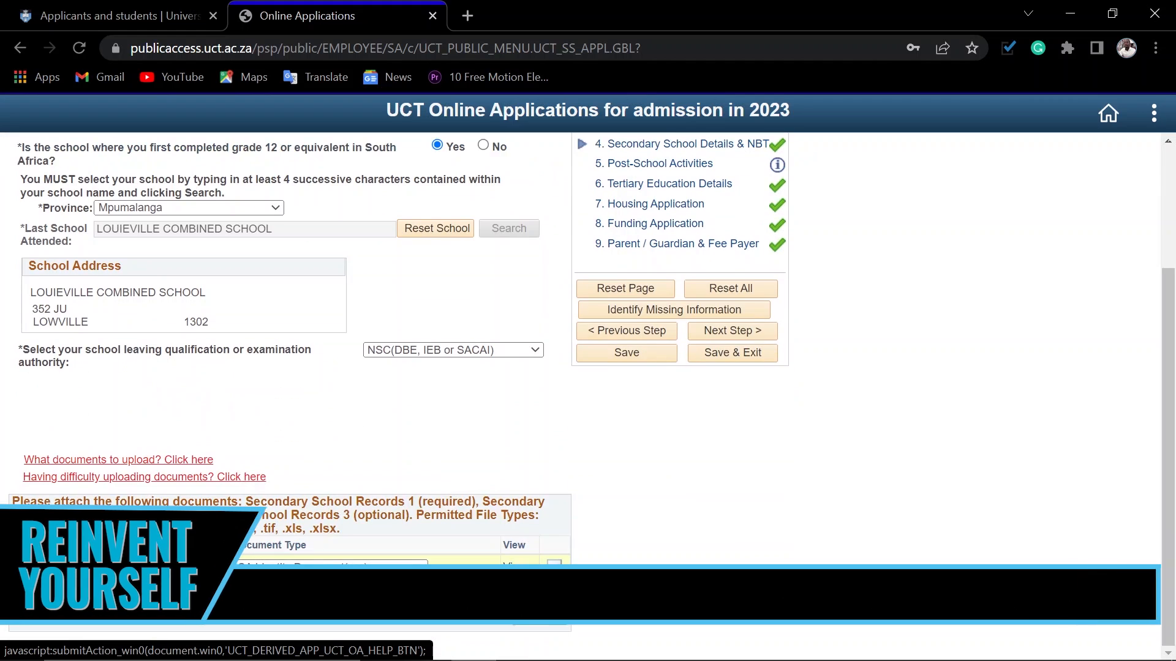
{"action": "scroll", "coordinate": [232, 471], "scroll_direction": "up", "scroll_amount": 1}
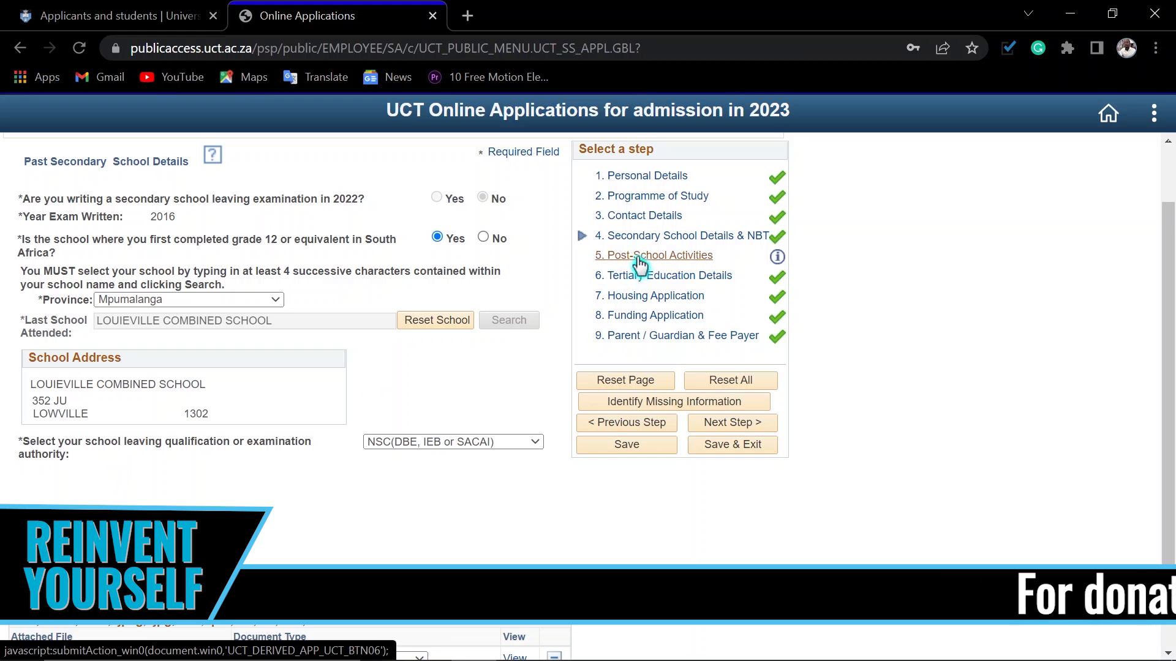
{"action": "left_click", "coordinate": [716, 424]}
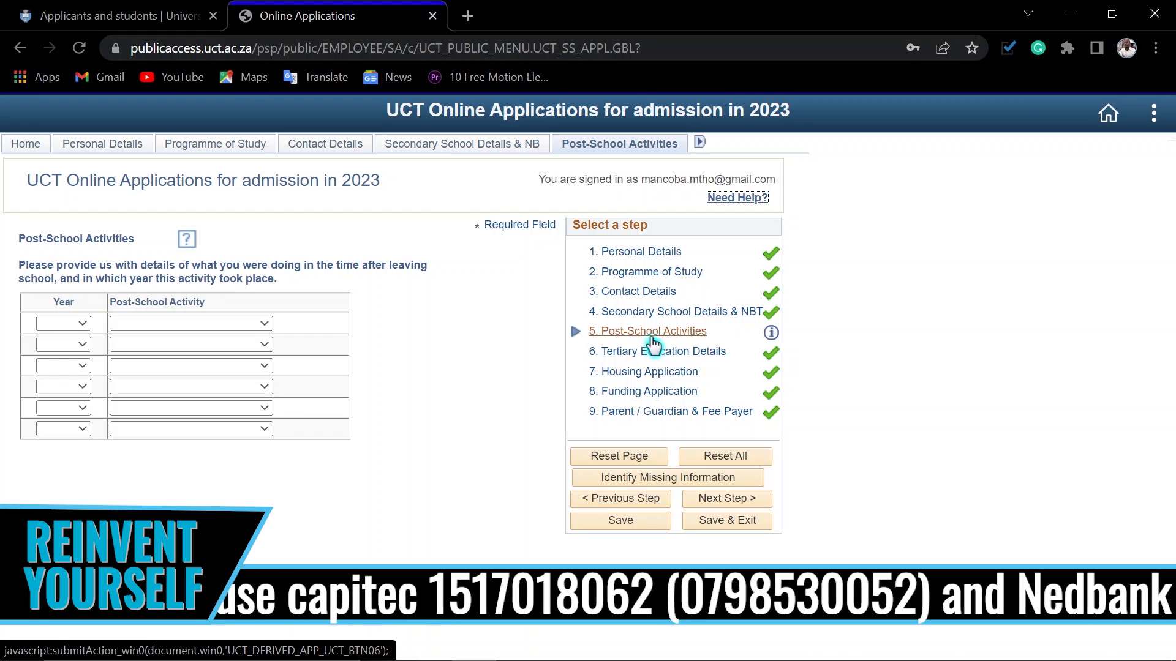
Step: Fill in the first post-school activity row with year 2021 and South African University
{"action": "left_click", "coordinate": [73, 328]}
{"action": "scroll", "coordinate": [61, 416], "scroll_direction": "down", "scroll_amount": 10}
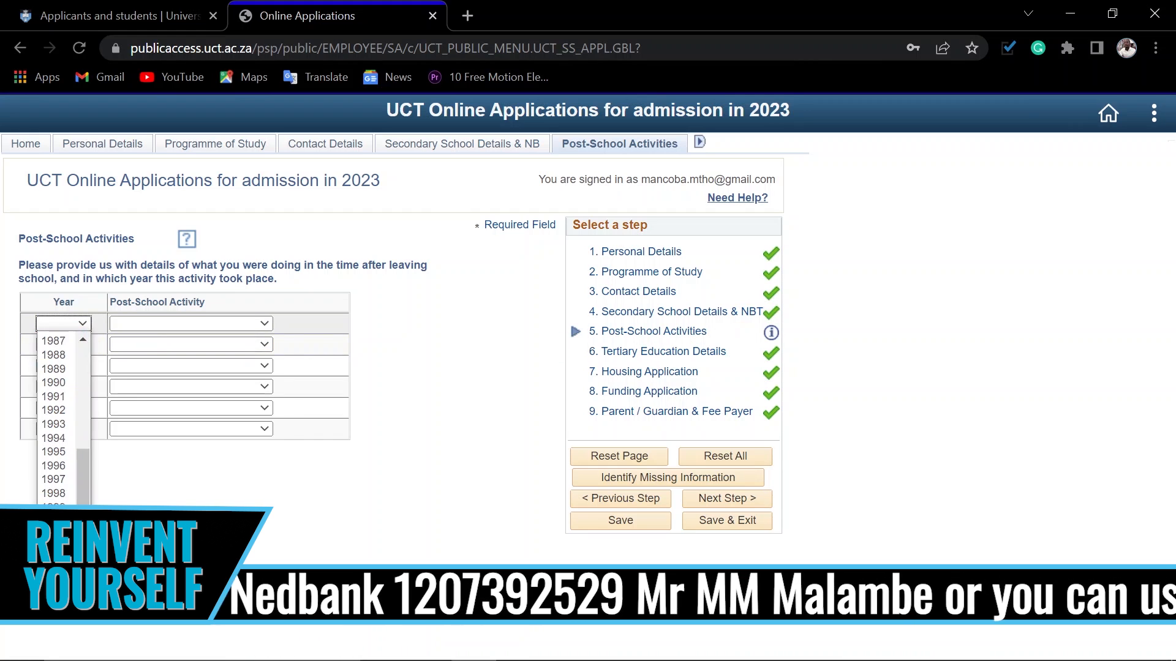
{"action": "scroll", "coordinate": [61, 416], "scroll_direction": "down", "scroll_amount": 5}
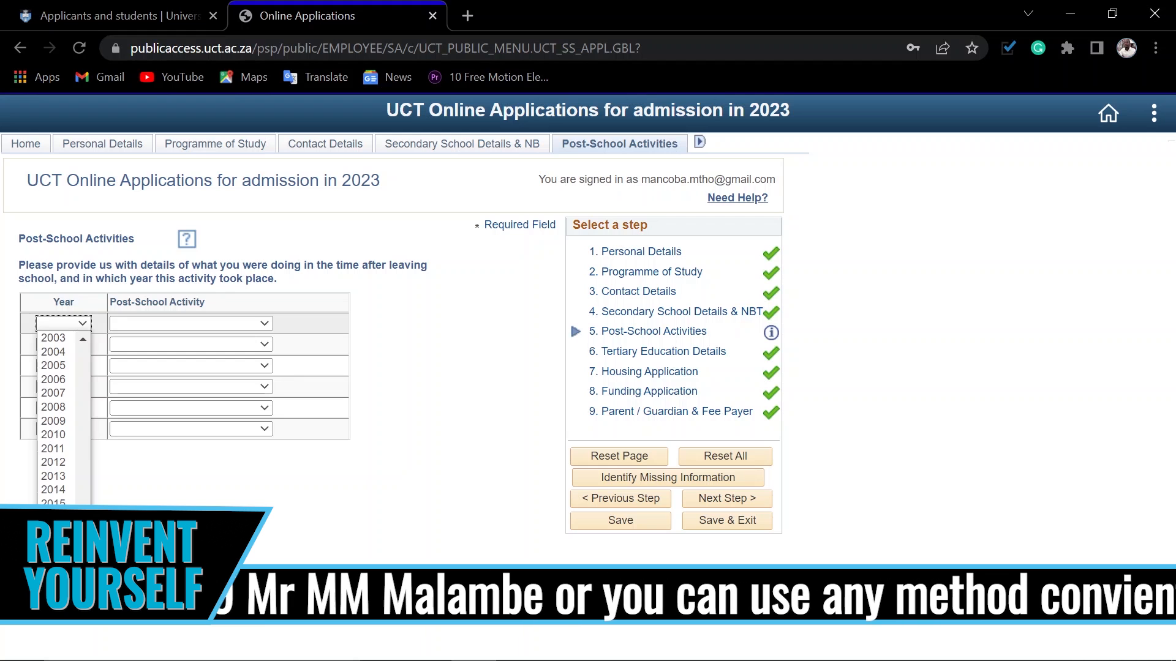
{"action": "left_click", "coordinate": [57, 586]}
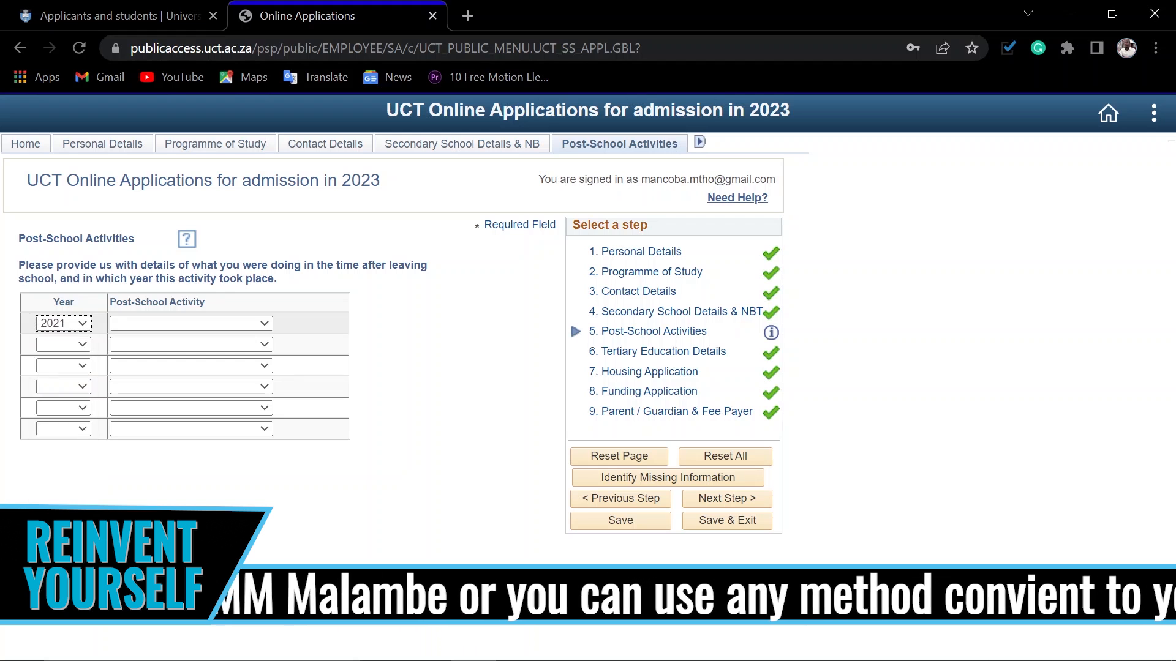
{"action": "left_click", "coordinate": [226, 324]}
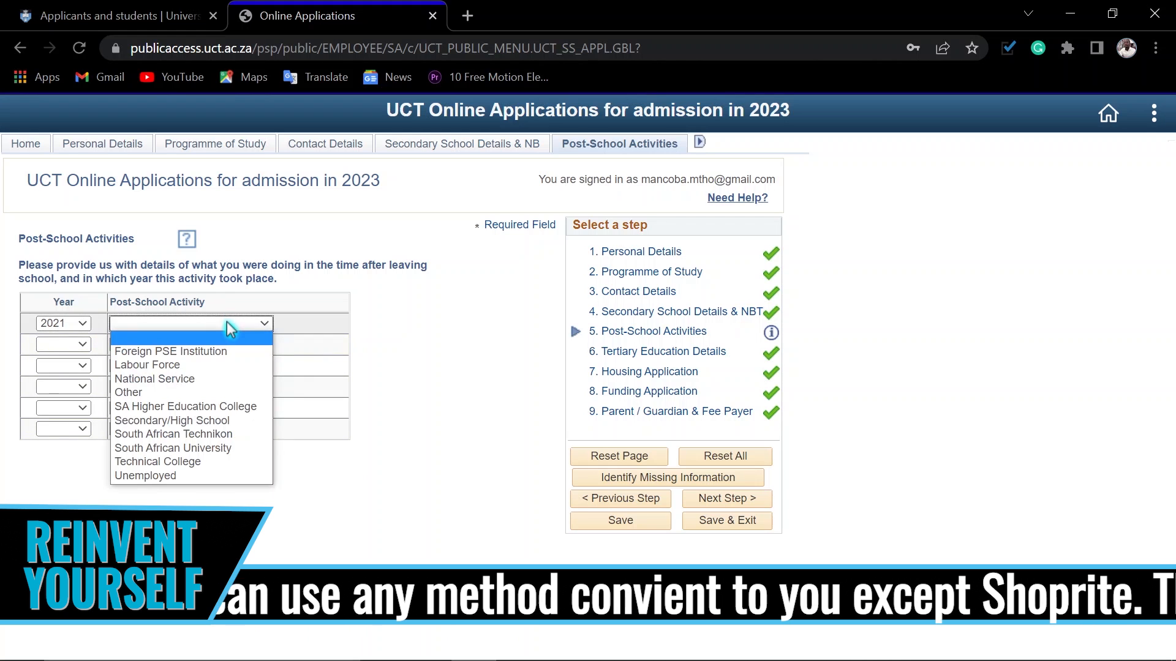
{"action": "left_click", "coordinate": [169, 450]}
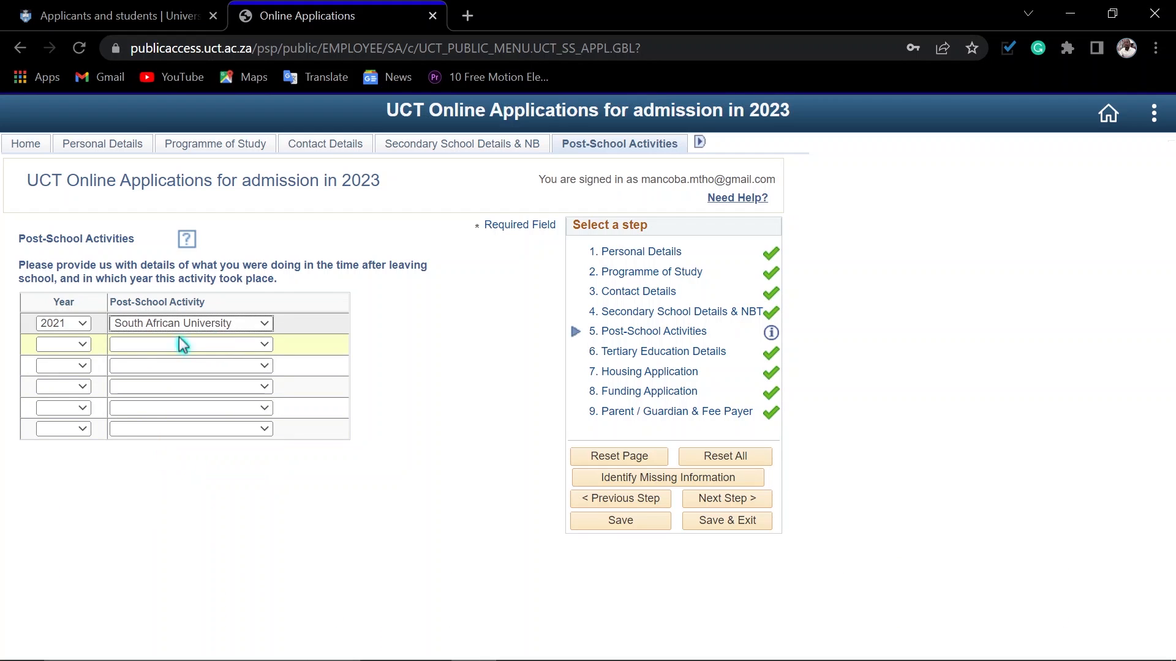
Step: Fill in the second post-school activity row with year 2020 and South African University
{"action": "left_click", "coordinate": [79, 346]}
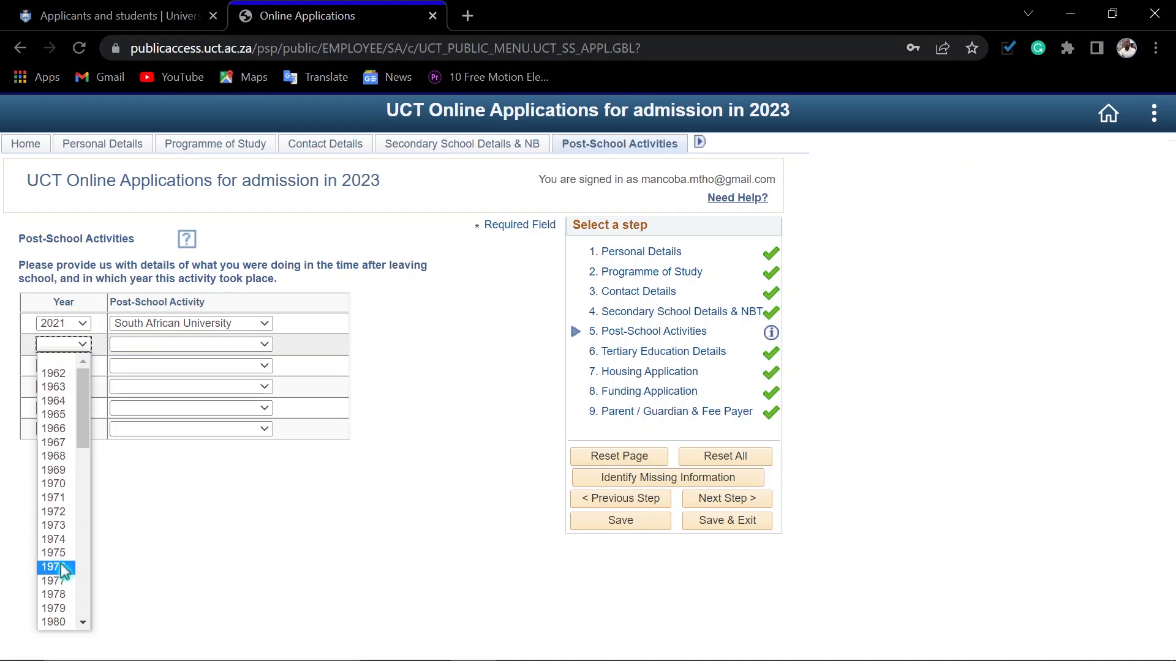
{"action": "scroll", "coordinate": [64, 588], "scroll_direction": "down", "scroll_amount": 13}
{"action": "scroll", "coordinate": [65, 603], "scroll_direction": "down", "scroll_amount": 1}
{"action": "left_click", "coordinate": [53, 583]}
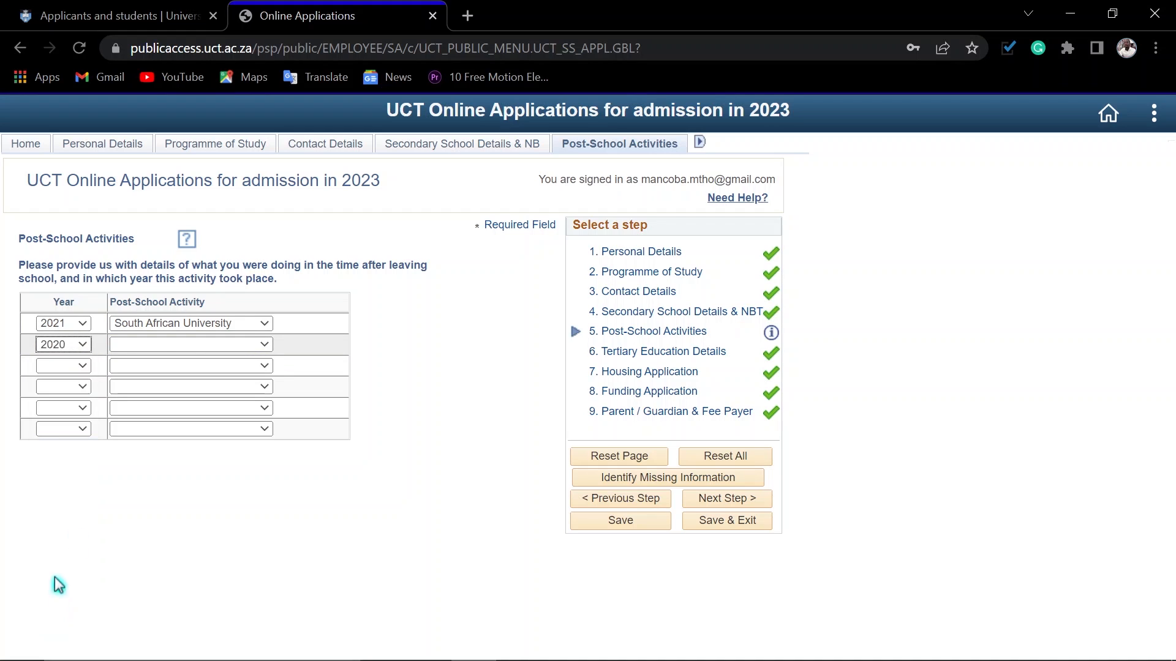
{"action": "left_click", "coordinate": [167, 350]}
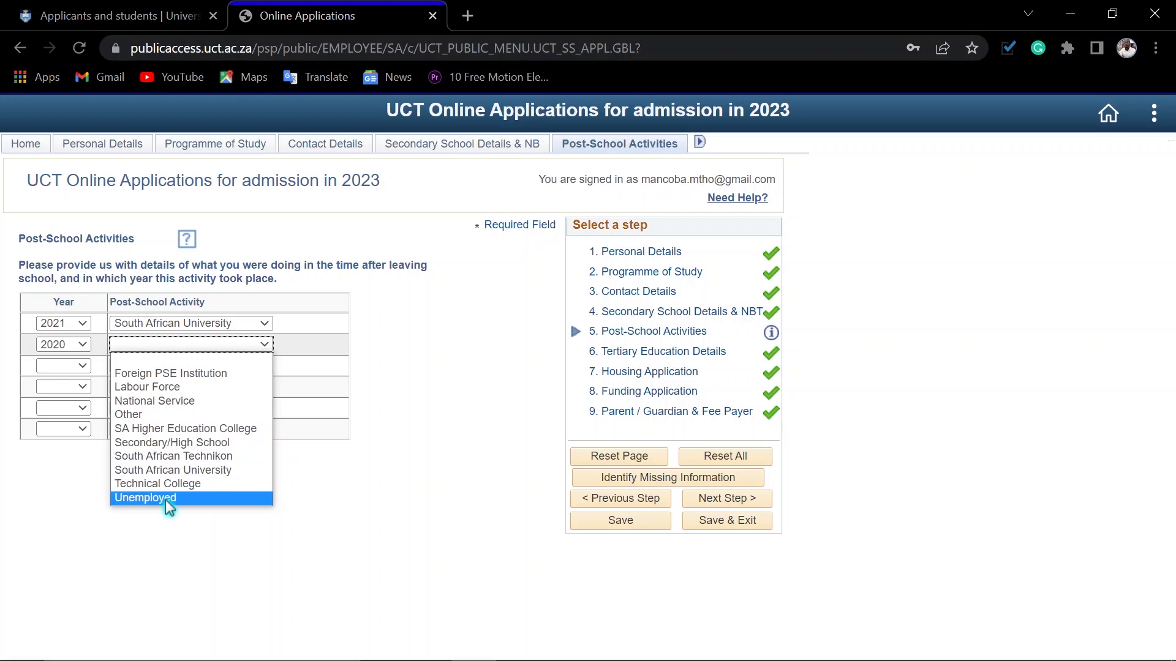
{"action": "left_click", "coordinate": [165, 470]}
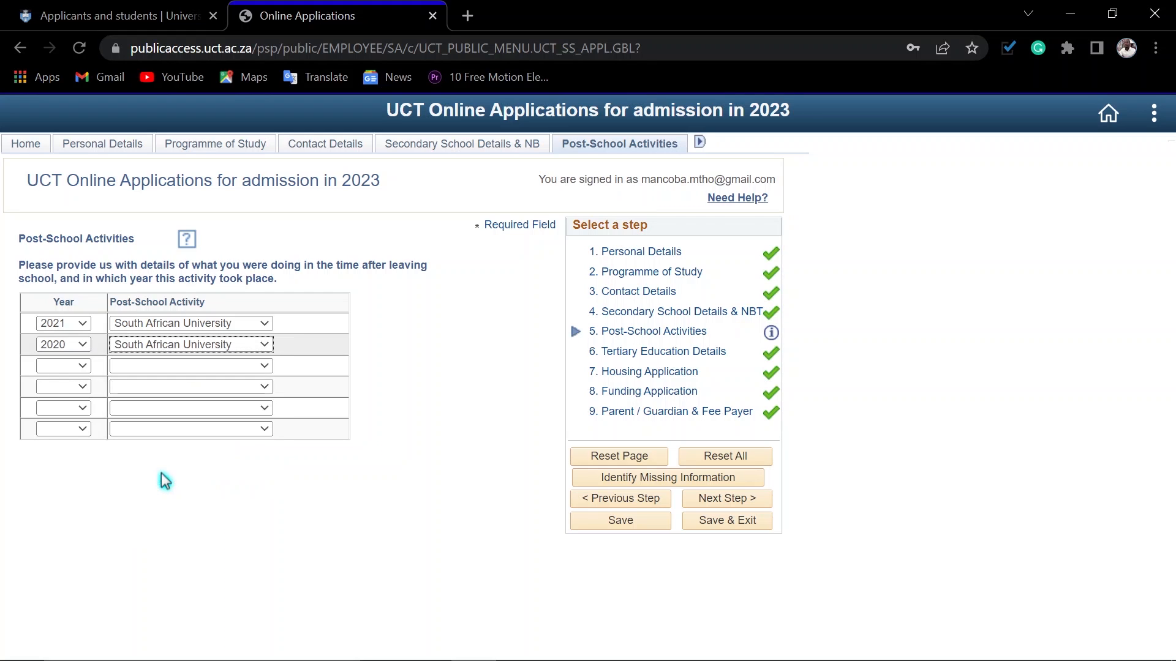
Step: Save the Post-School Activities section, acknowledge the messages and proceed to Tertiary Education Details
{"action": "left_click", "coordinate": [621, 522]}
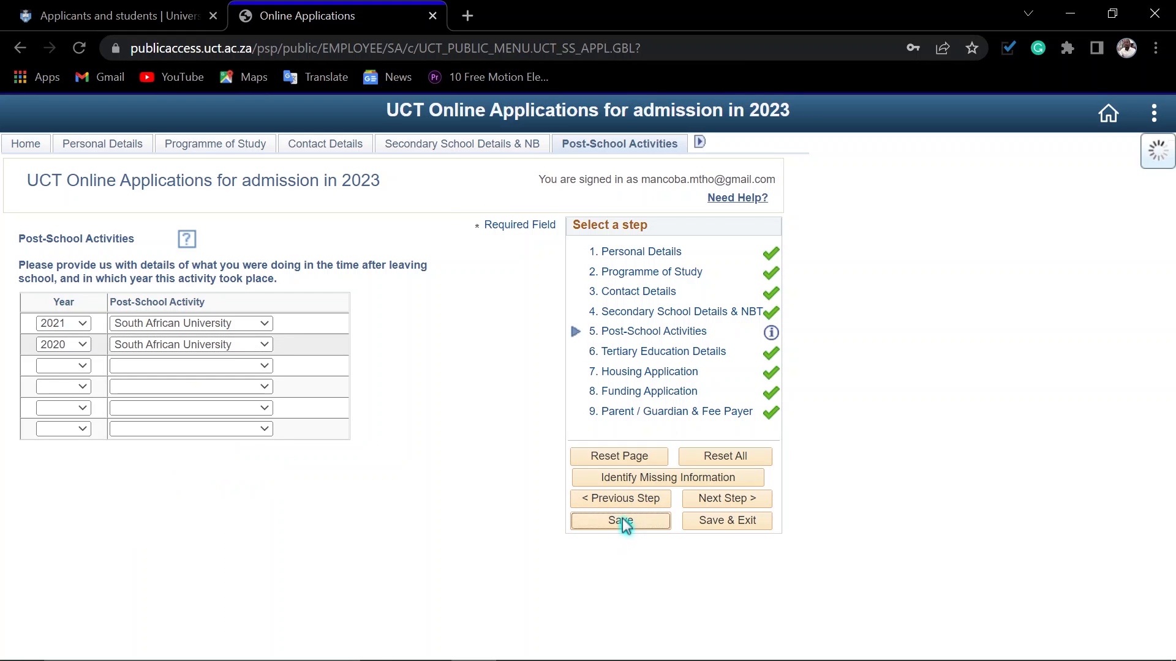
{"action": "left_click", "coordinate": [391, 426]}
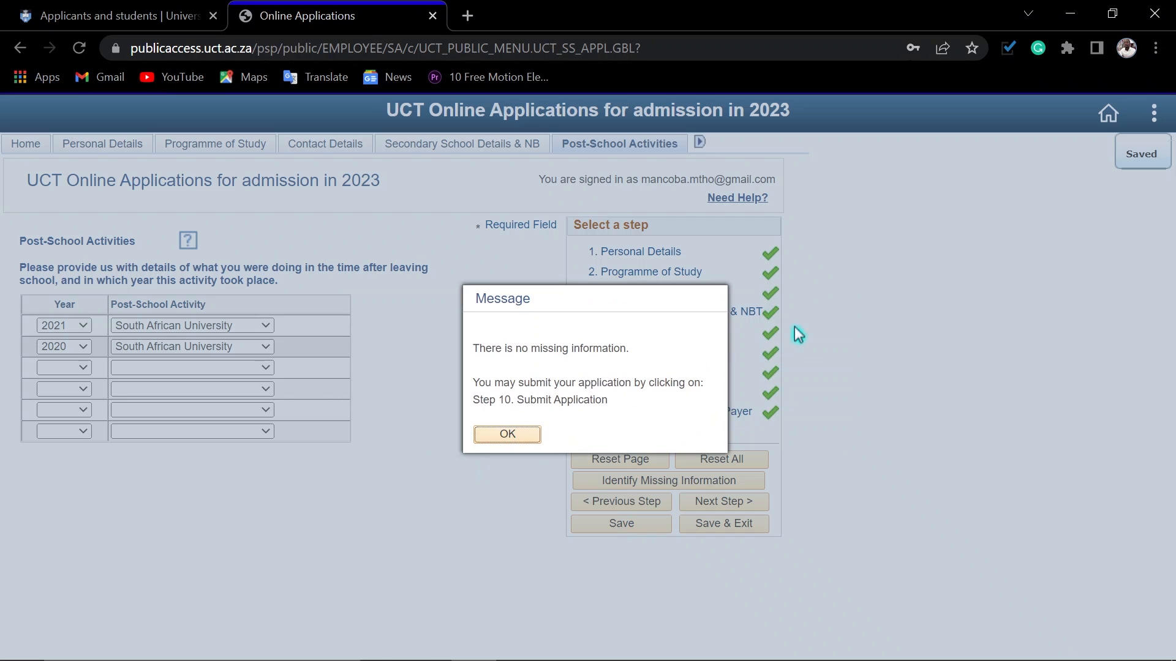
{"action": "left_click", "coordinate": [485, 435]}
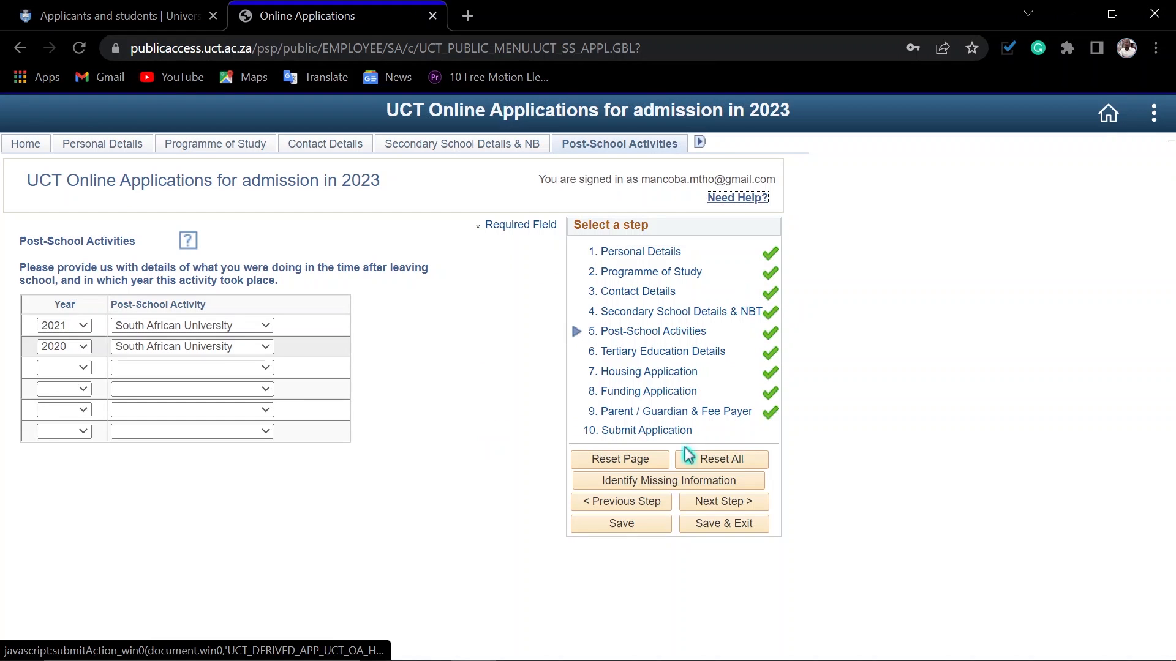
{"action": "left_click", "coordinate": [714, 502]}
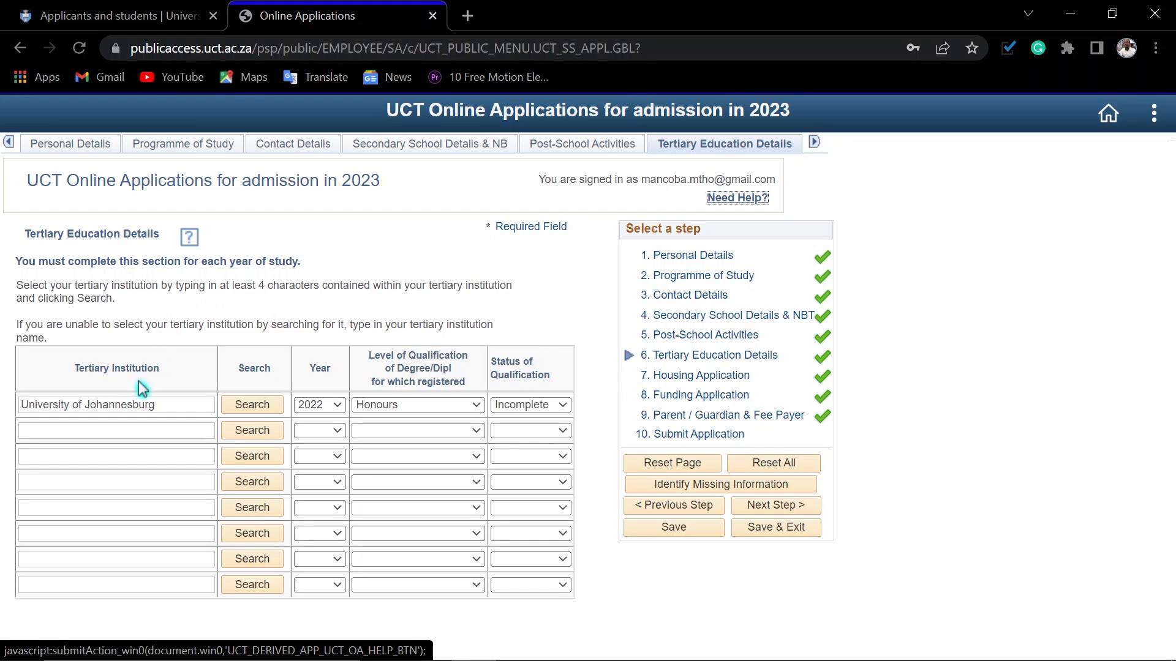
Step: Look up University of Johannesburg for the first tertiary education row and select it as the institution
{"action": "left_click", "coordinate": [162, 404]}
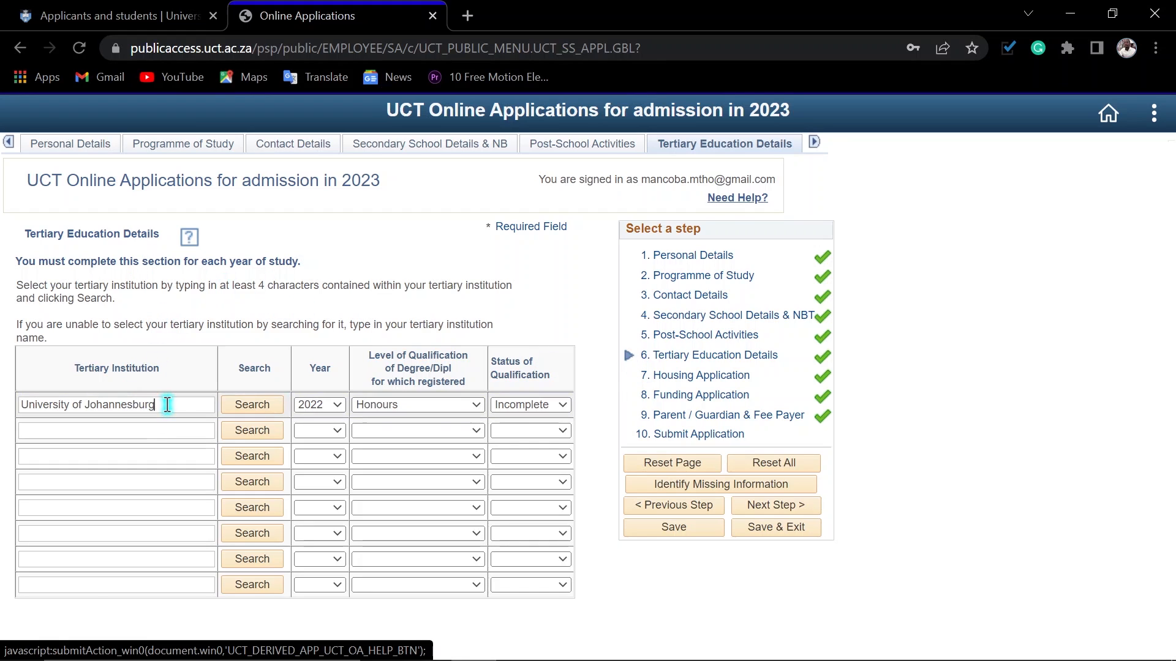
{"action": "left_click", "coordinate": [246, 404]}
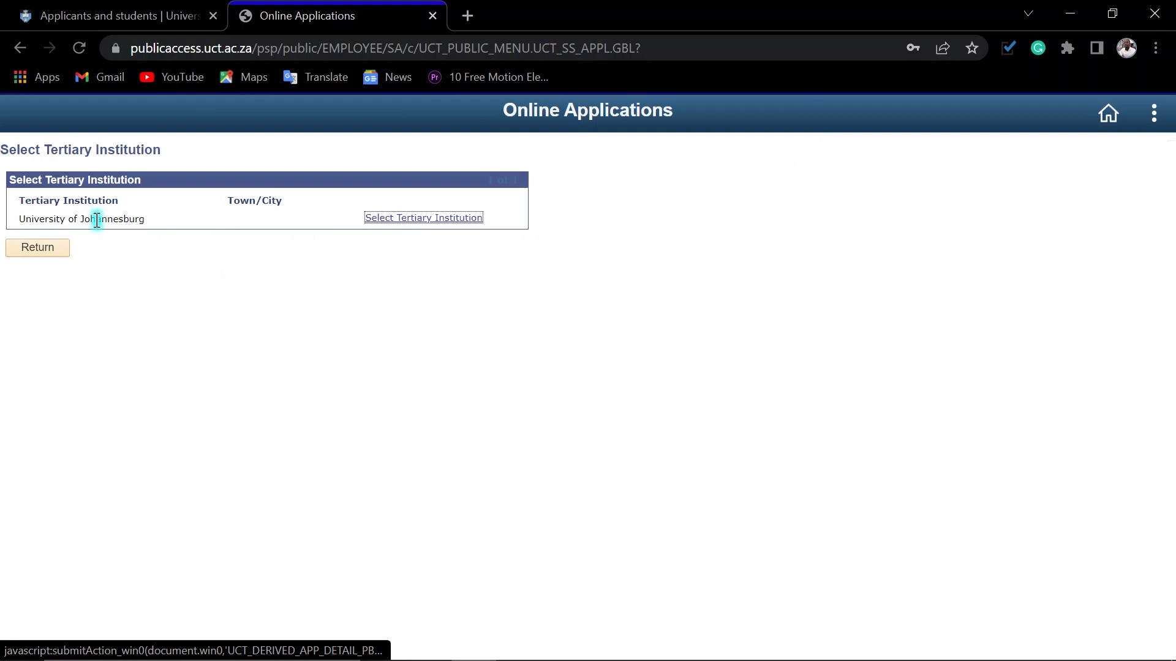
{"action": "left_click", "coordinate": [392, 218]}
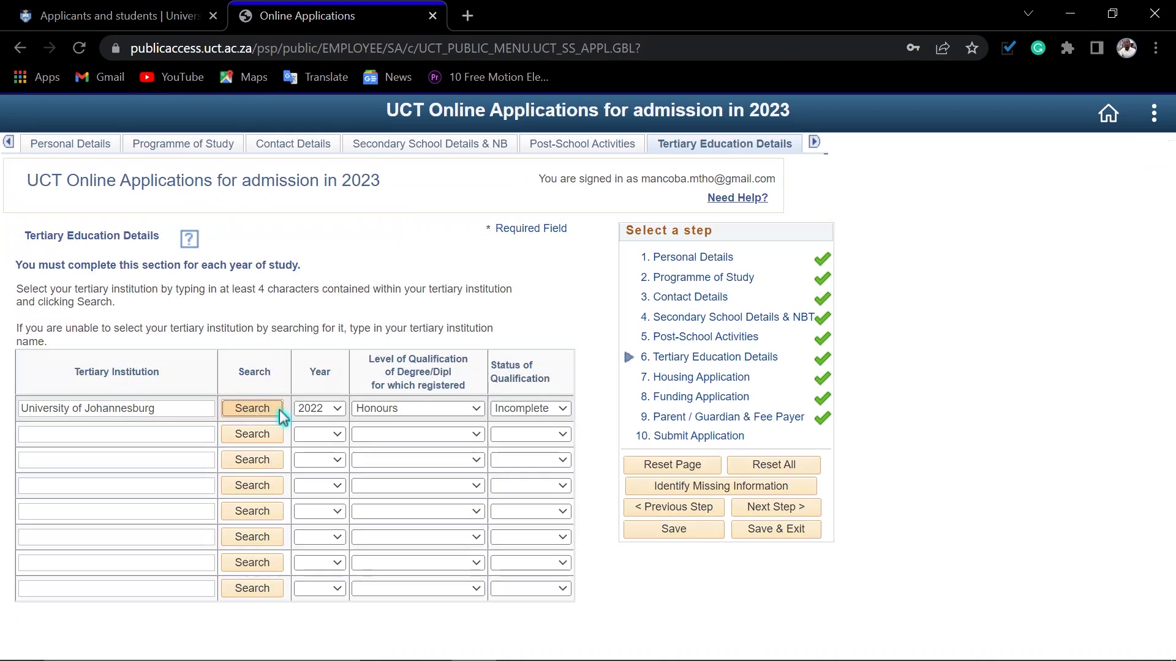
Step: Check the first row's year, qualification level and status options, and save the Tertiary Education Details section, acknowledging the message
{"action": "left_click", "coordinate": [337, 409]}
{"action": "left_click", "coordinate": [338, 414]}
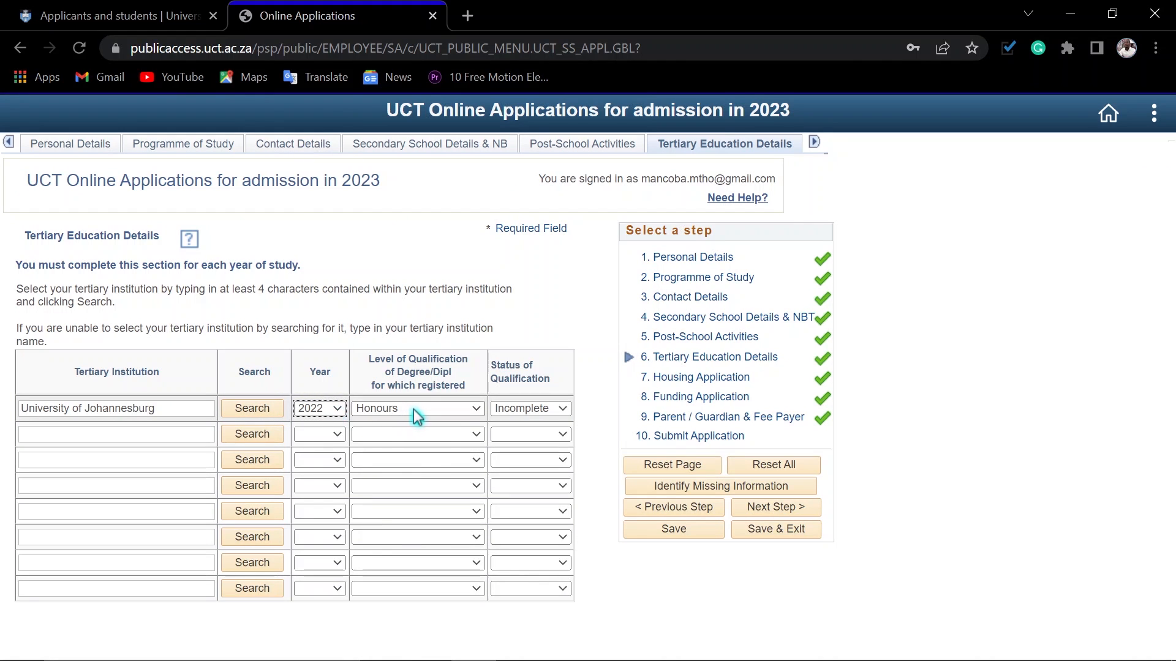
{"action": "left_click", "coordinate": [417, 417]}
{"action": "left_click", "coordinate": [414, 412]}
{"action": "left_click", "coordinate": [561, 414]}
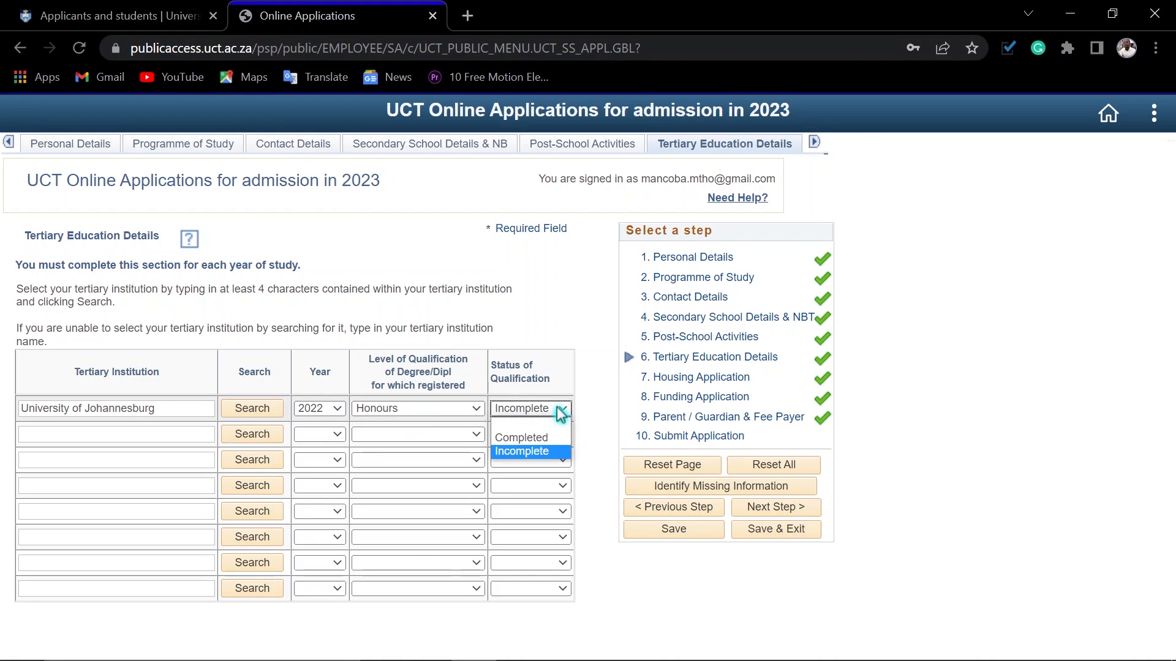
{"action": "left_click", "coordinate": [560, 414]}
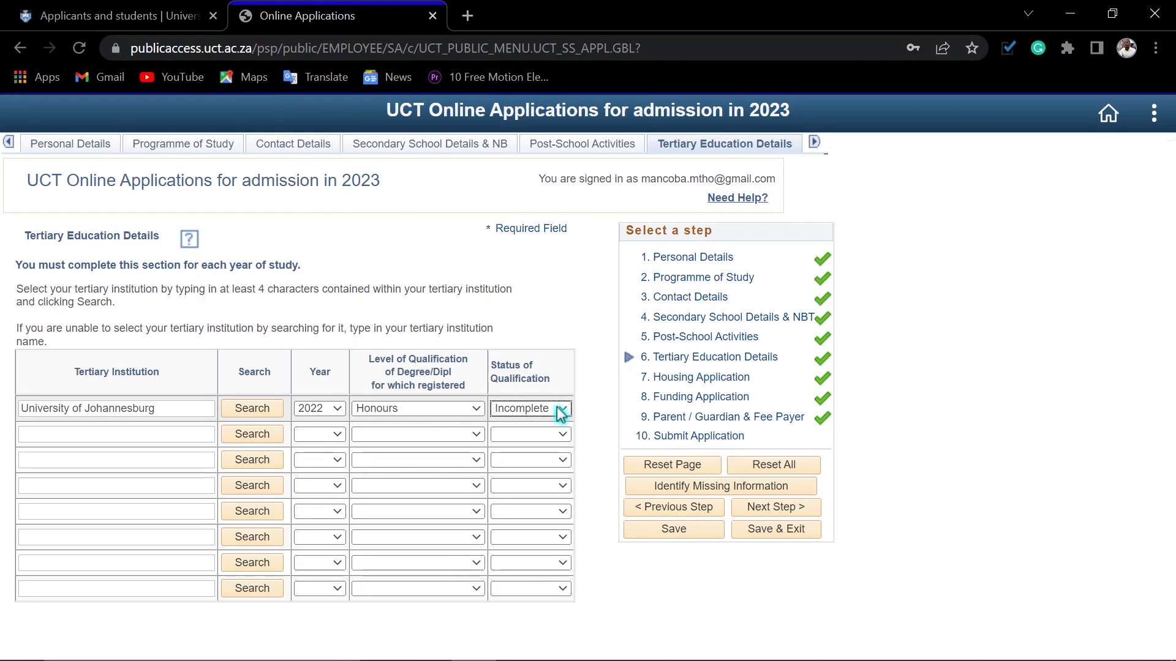
{"action": "left_click", "coordinate": [665, 527]}
{"action": "left_click", "coordinate": [395, 426]}
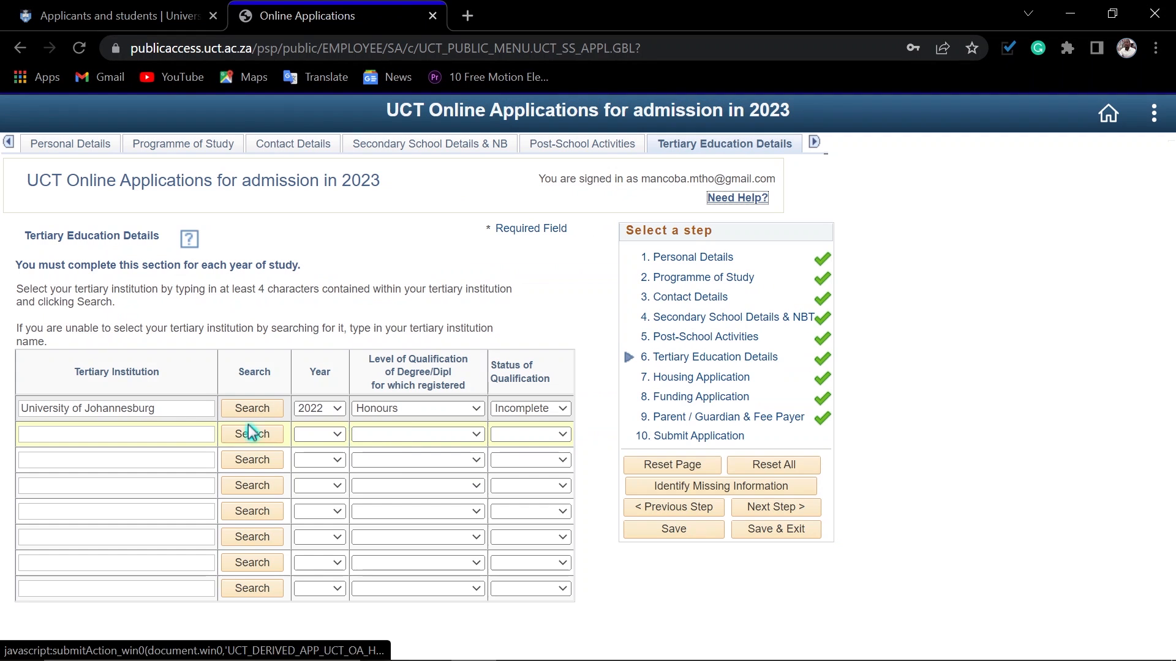
Step: Copy University of Johannesburg into the second tertiary education row, look it up and select it as the institution
{"action": "left_click_drag", "start_coordinate": [164, 410], "coordinate": [17, 414]}
{"action": "key", "text": "ctrl+c"}
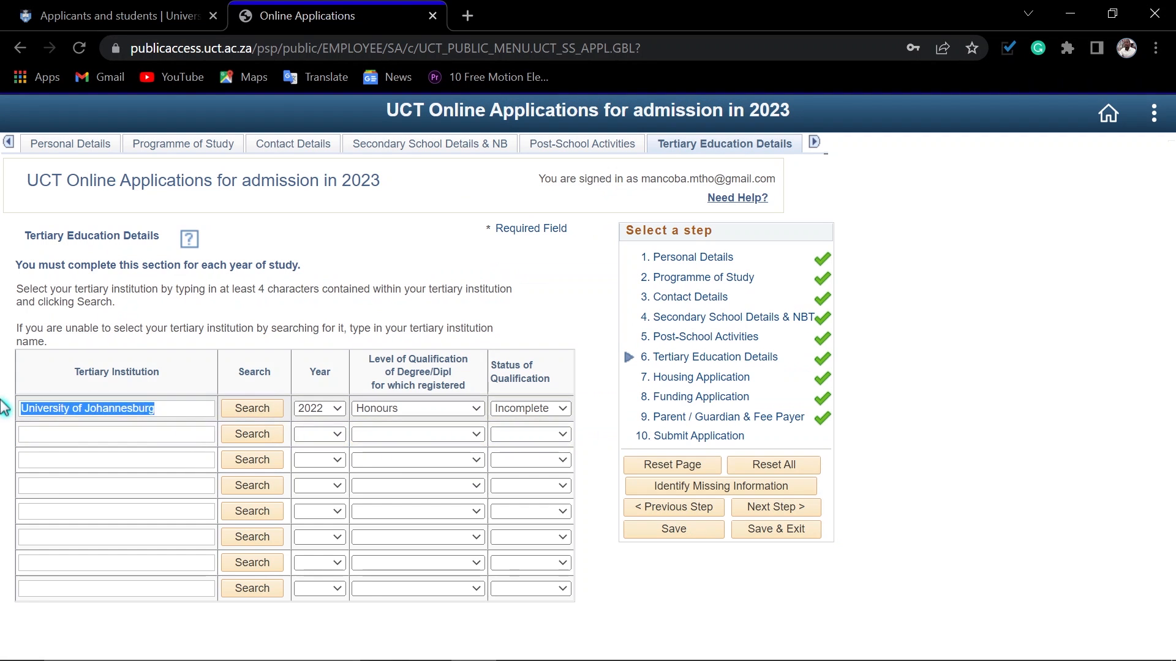
{"action": "left_click", "coordinate": [53, 428]}
{"action": "key", "text": "ctrl+v"}
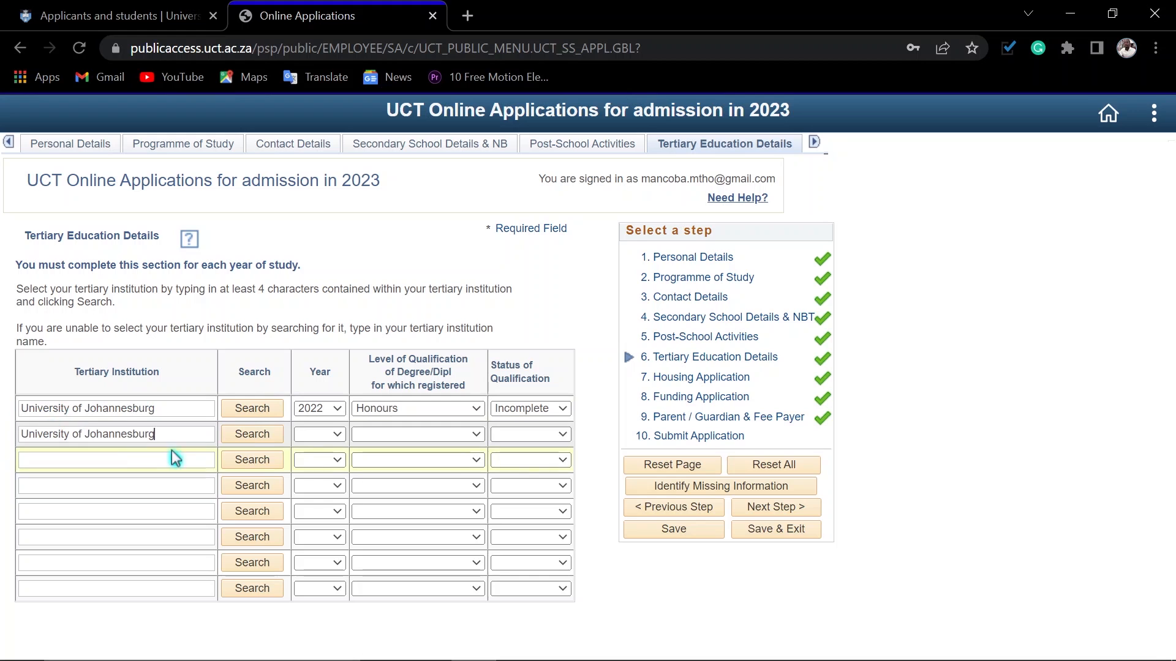
{"action": "left_click", "coordinate": [258, 436]}
{"action": "left_click", "coordinate": [416, 218]}
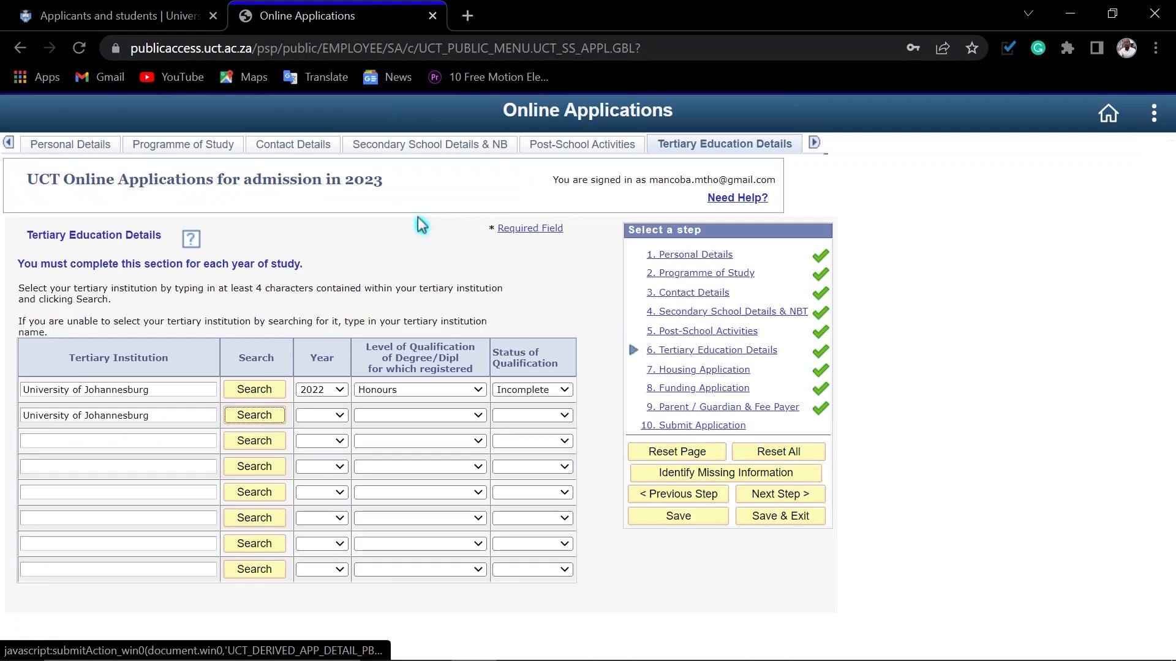
Step: Set the year in the second tertiary education row to 2020
{"action": "left_click", "coordinate": [321, 435]}
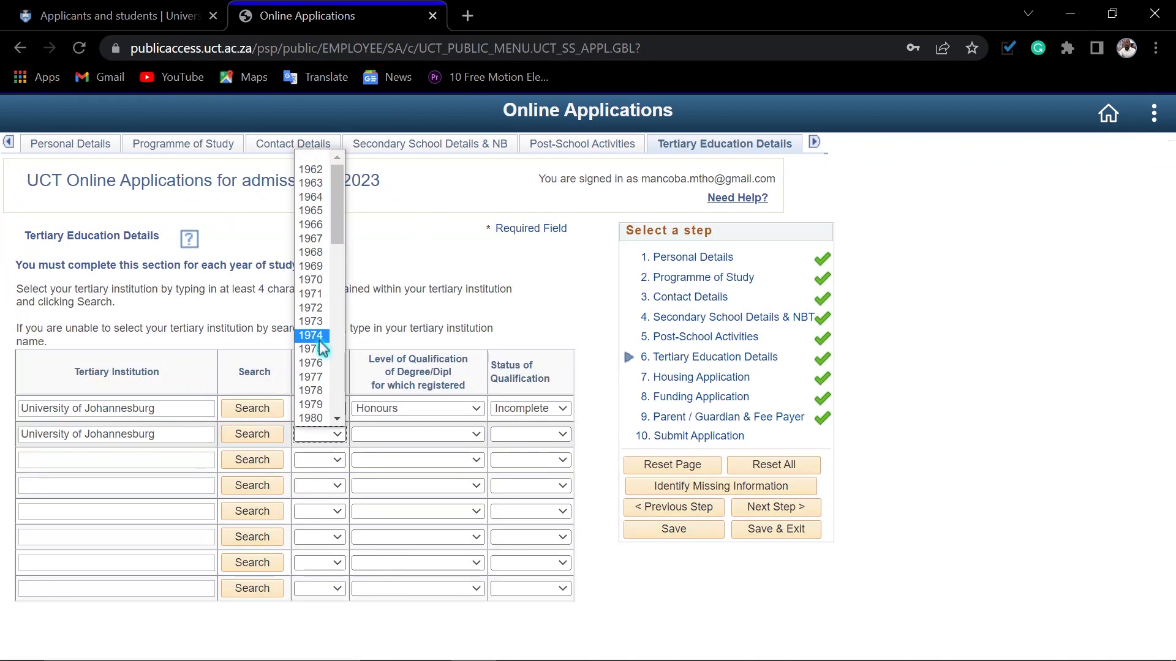
{"action": "scroll", "coordinate": [312, 355], "scroll_direction": "down", "scroll_amount": 8}
{"action": "left_click", "coordinate": [311, 391]}
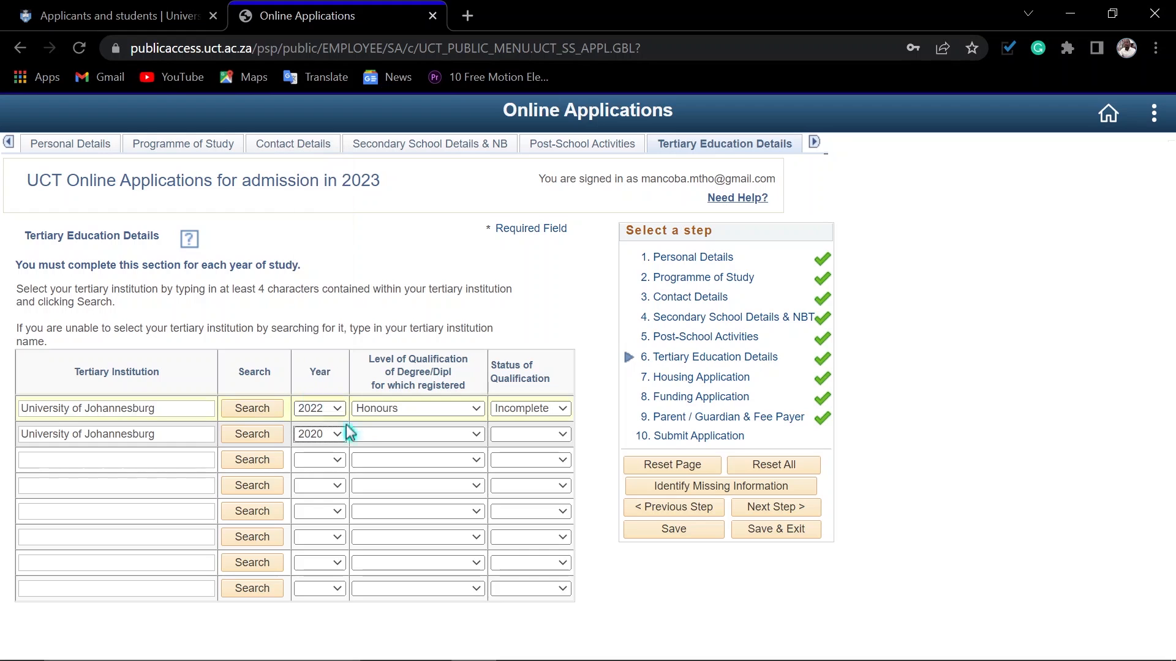
{"action": "left_click", "coordinate": [374, 435]}
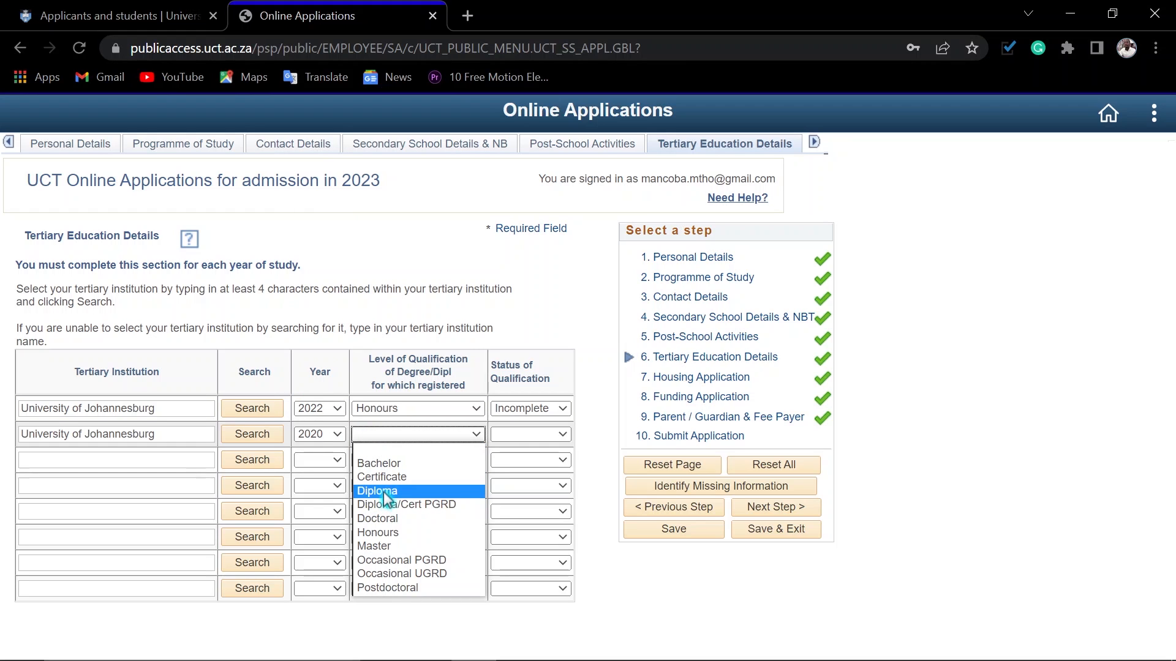
{"action": "left_click", "coordinate": [321, 434]}
Step: Set the second tertiary education row to year 2021, qualification level Bachelor and status Completed
{"action": "left_click", "coordinate": [322, 434]}
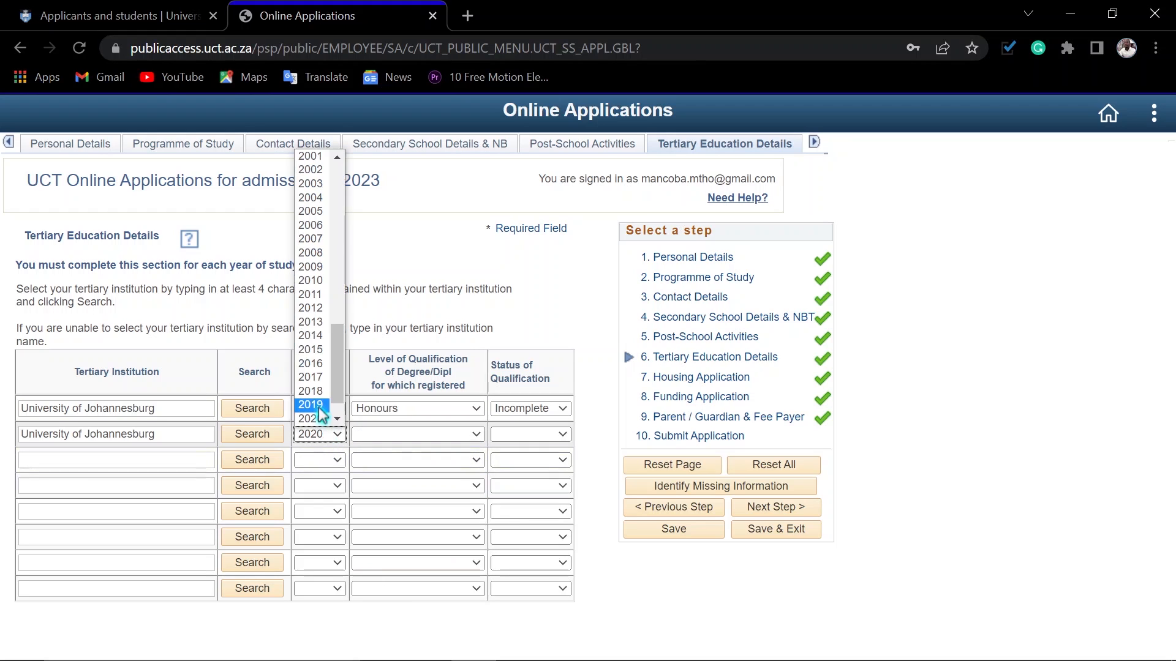
{"action": "scroll", "coordinate": [315, 420], "scroll_direction": "down", "scroll_amount": 1}
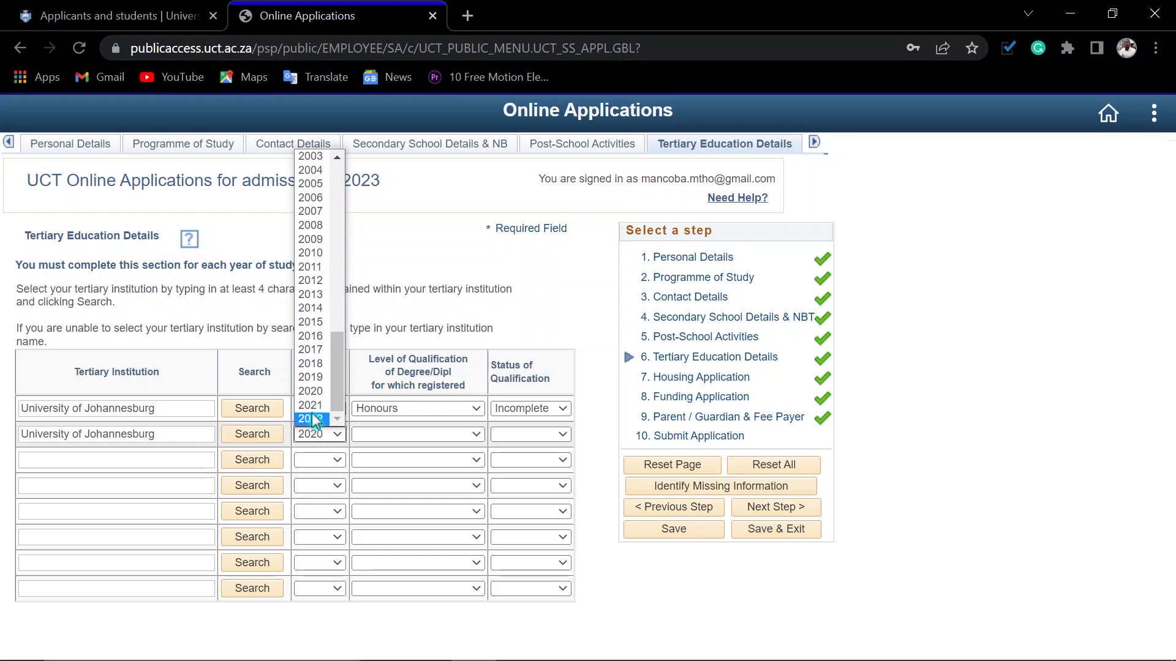
{"action": "left_click", "coordinate": [311, 419]}
{"action": "left_click", "coordinate": [387, 434]}
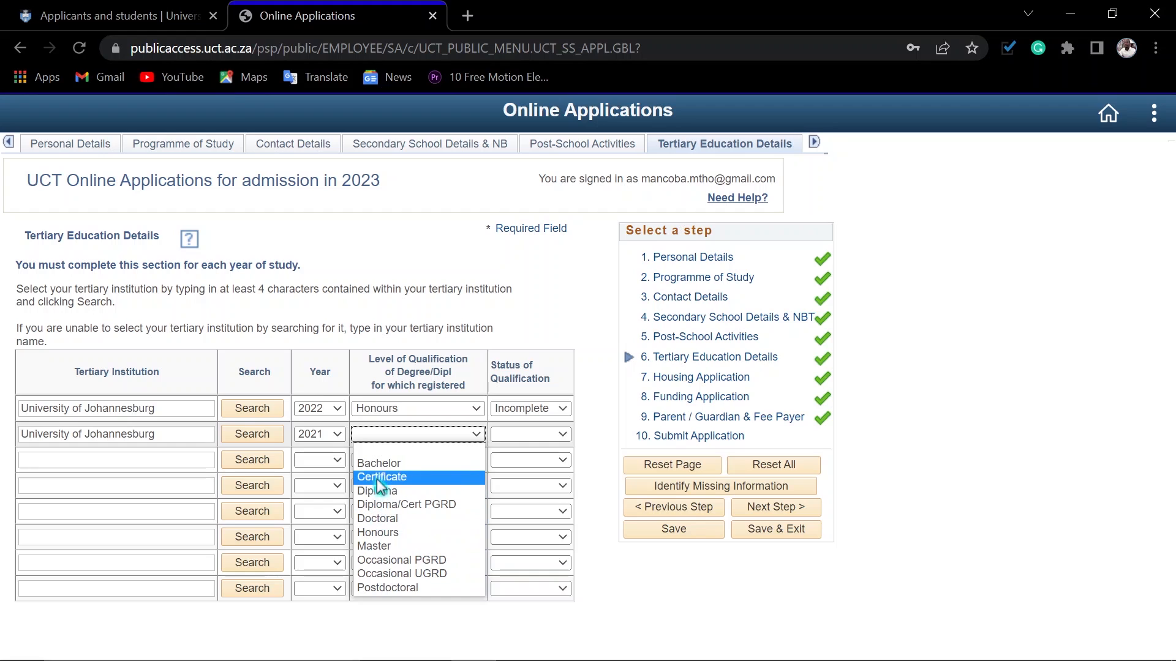
{"action": "left_click", "coordinate": [378, 464]}
{"action": "left_click", "coordinate": [530, 434]}
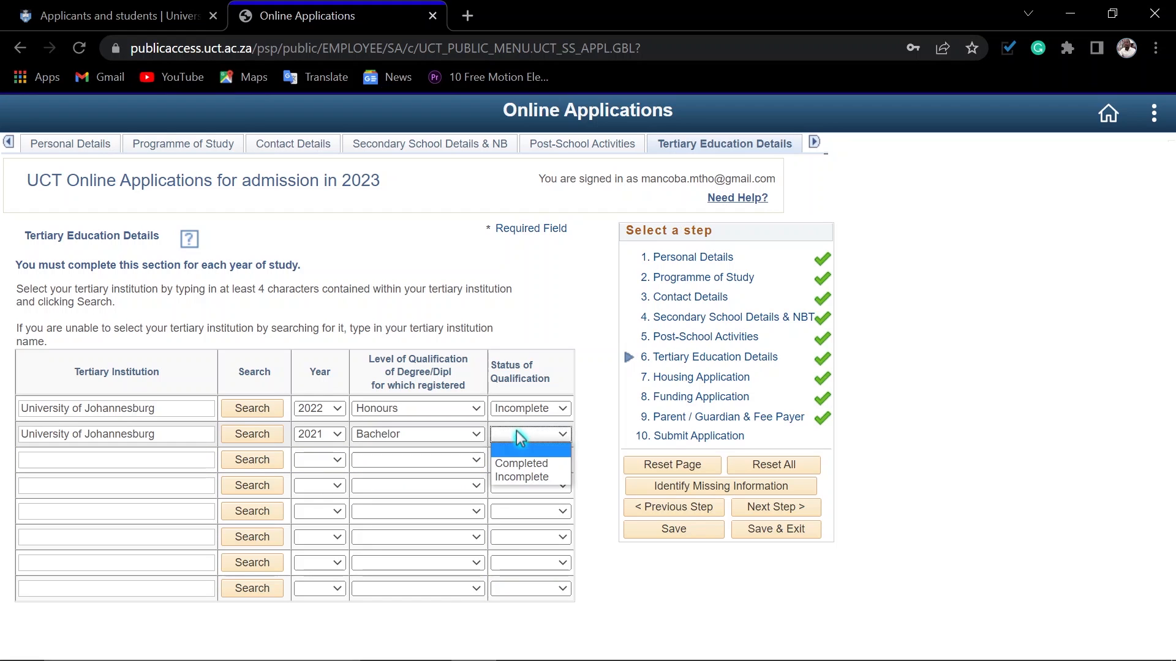
{"action": "left_click", "coordinate": [521, 464]}
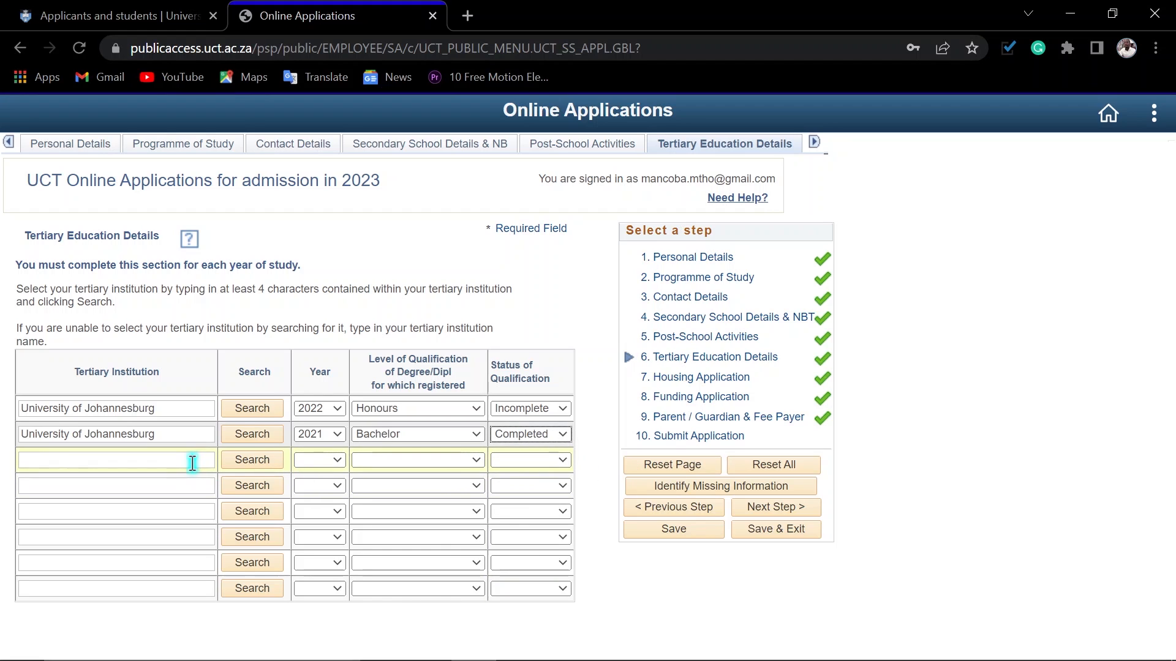
Step: Paste University of Johannesburg into the third tertiary education row, look it up and select it as the institution
{"action": "type", "text": "University of Johannesburg"}
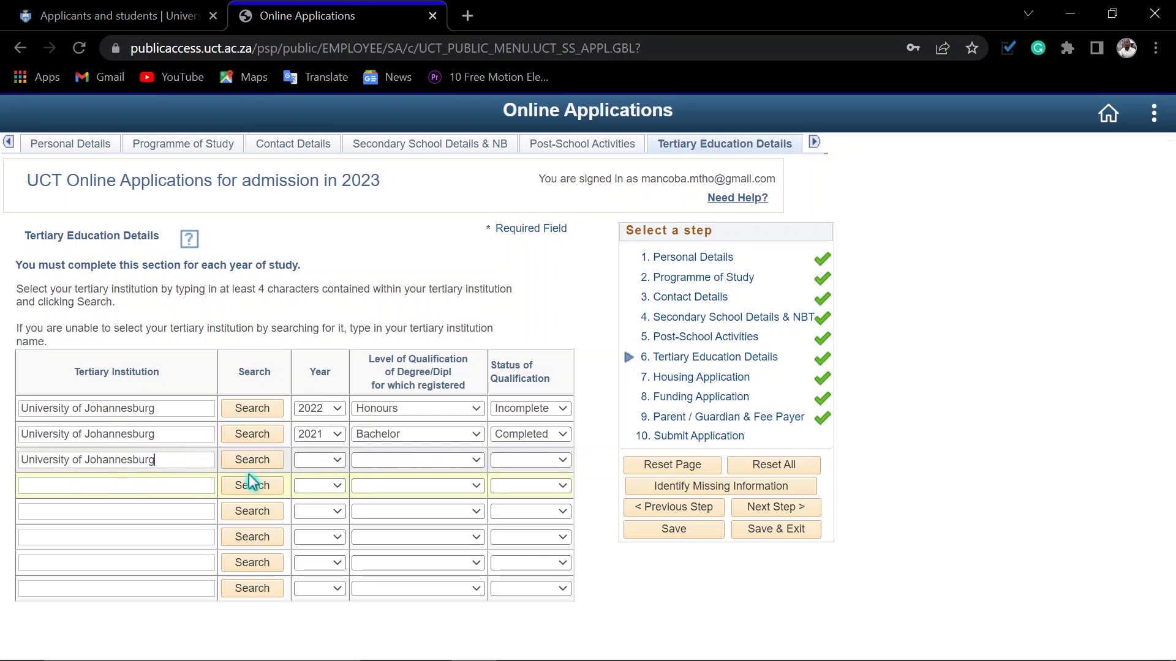
{"action": "left_click", "coordinate": [252, 466]}
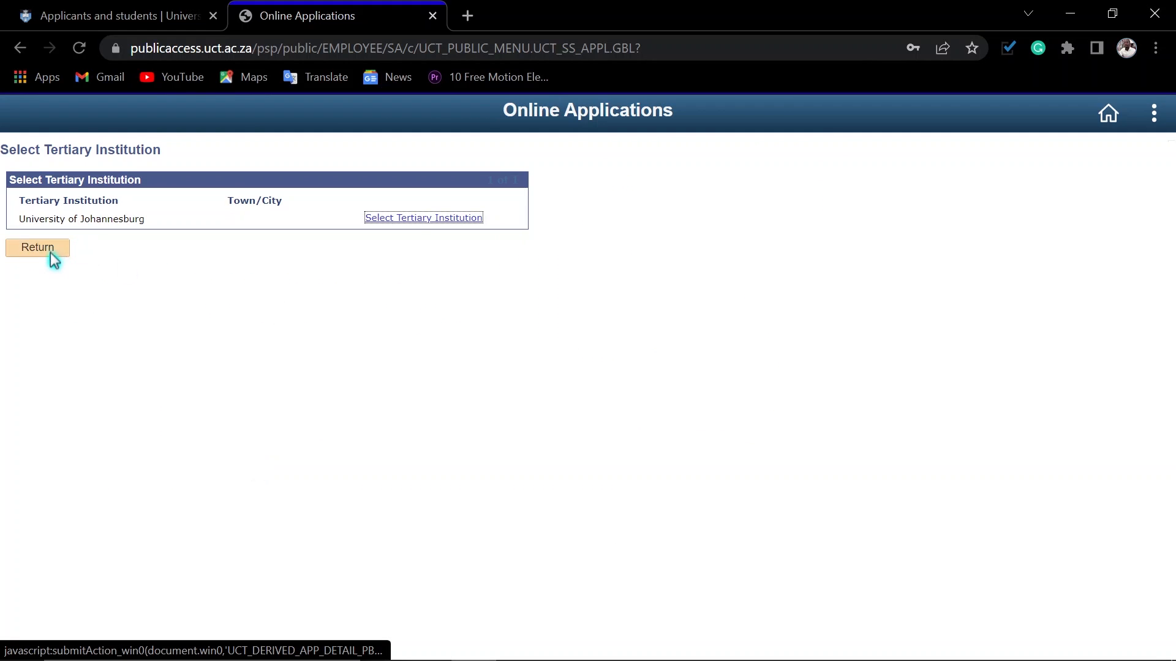
{"action": "left_click", "coordinate": [409, 219]}
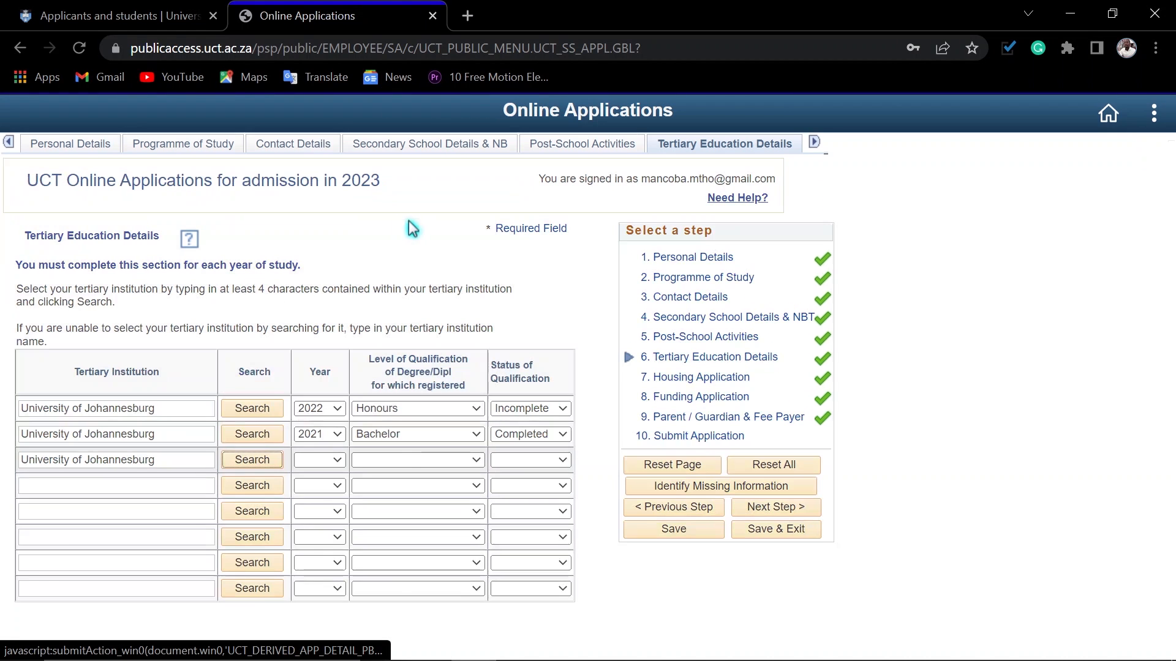
Step: Set the third tertiary education row to year 2020, qualification level Diploma and status Completed
{"action": "left_click", "coordinate": [313, 460]}
{"action": "scroll", "coordinate": [316, 445], "scroll_direction": "down", "scroll_amount": 10}
{"action": "left_click", "coordinate": [316, 420]}
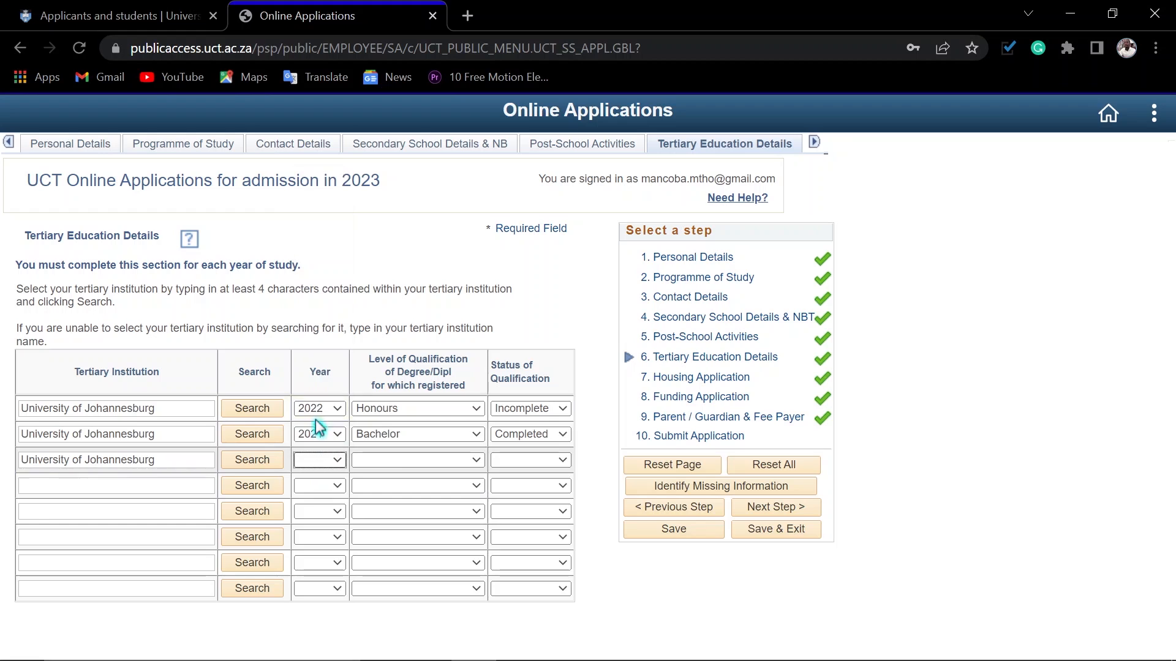
{"action": "left_click", "coordinate": [395, 462]}
{"action": "left_click", "coordinate": [387, 515]}
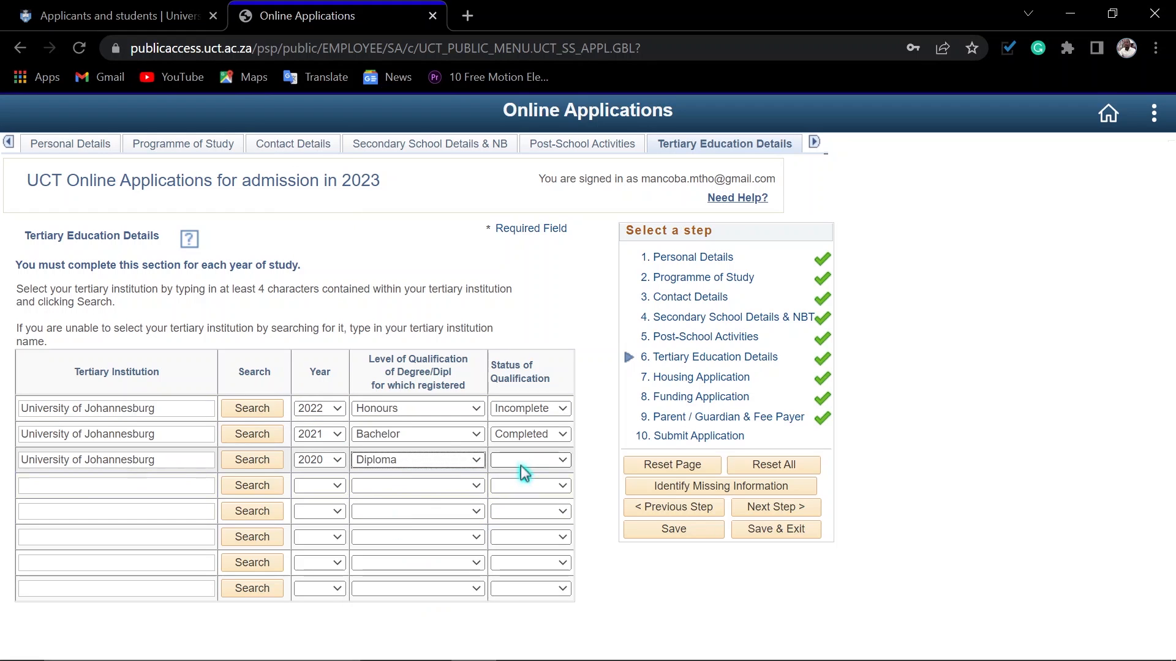
{"action": "left_click", "coordinate": [525, 460]}
{"action": "left_click", "coordinate": [522, 486]}
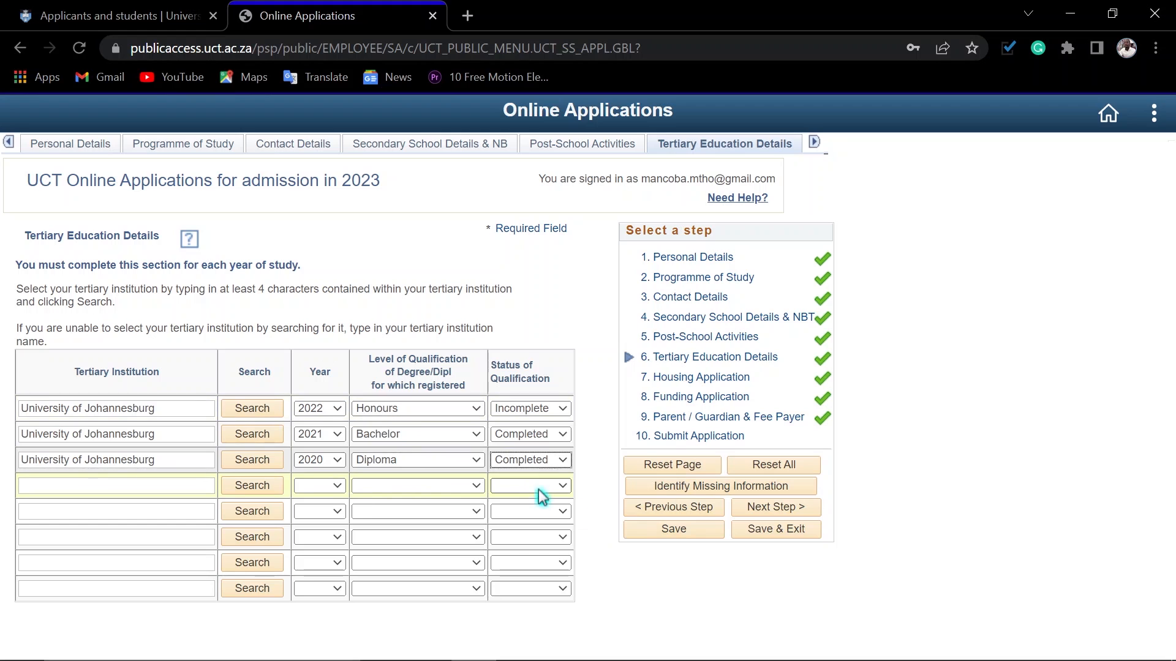
Step: Save the completed Tertiary Education Details, acknowledge the message and proceed to the Housing Application section
{"action": "left_click", "coordinate": [668, 531]}
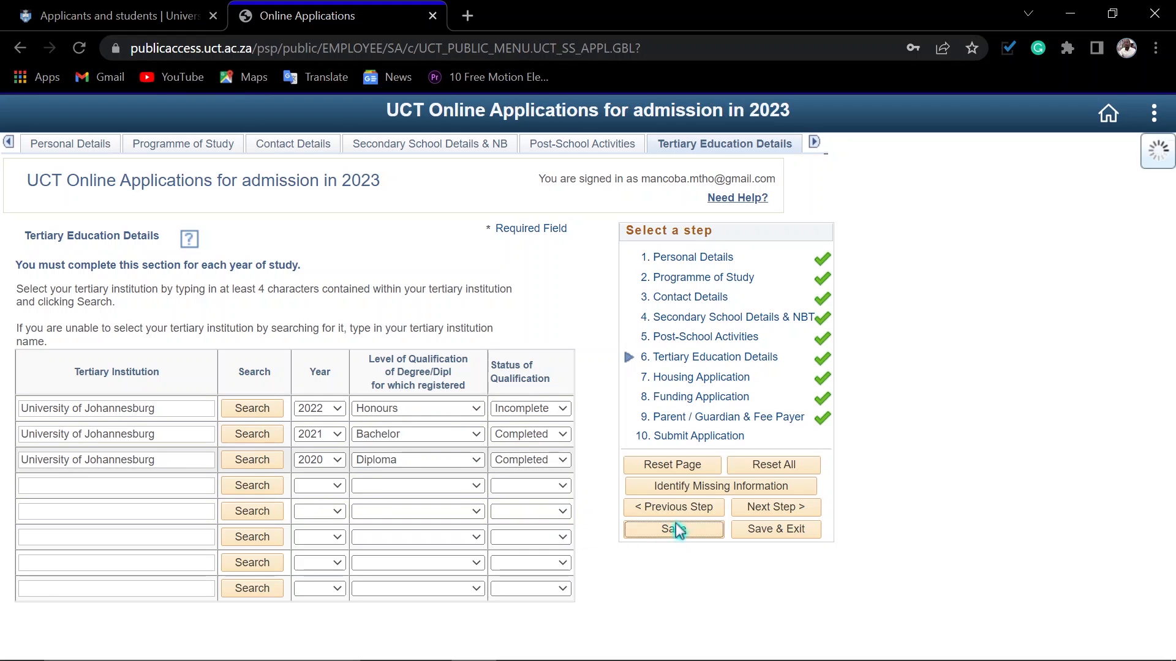
{"action": "left_click", "coordinate": [391, 427]}
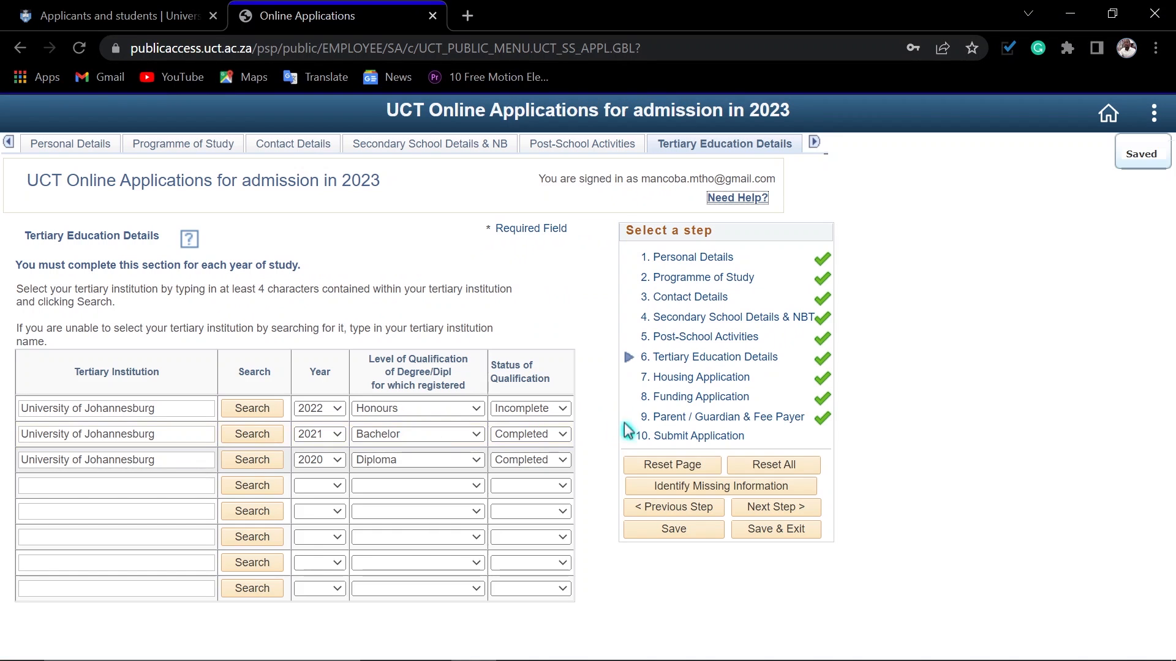
{"action": "left_click", "coordinate": [775, 507]}
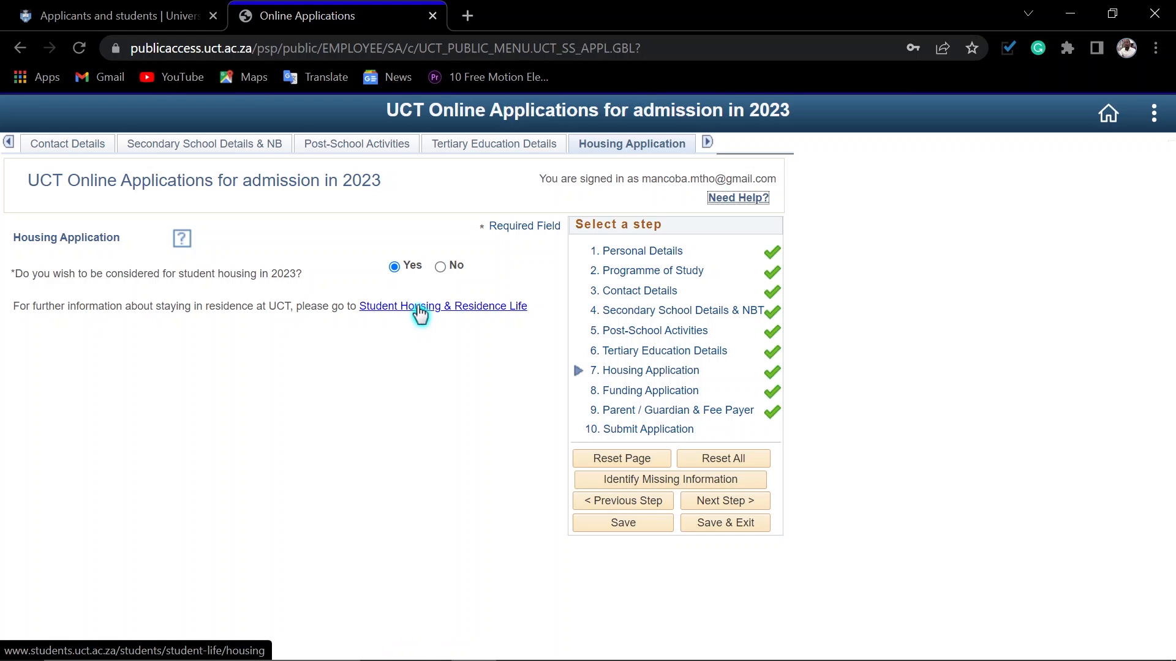
Step: Save the Housing Application section, acknowledge the message and proceed to the Funding Application section
{"action": "left_click", "coordinate": [617, 525]}
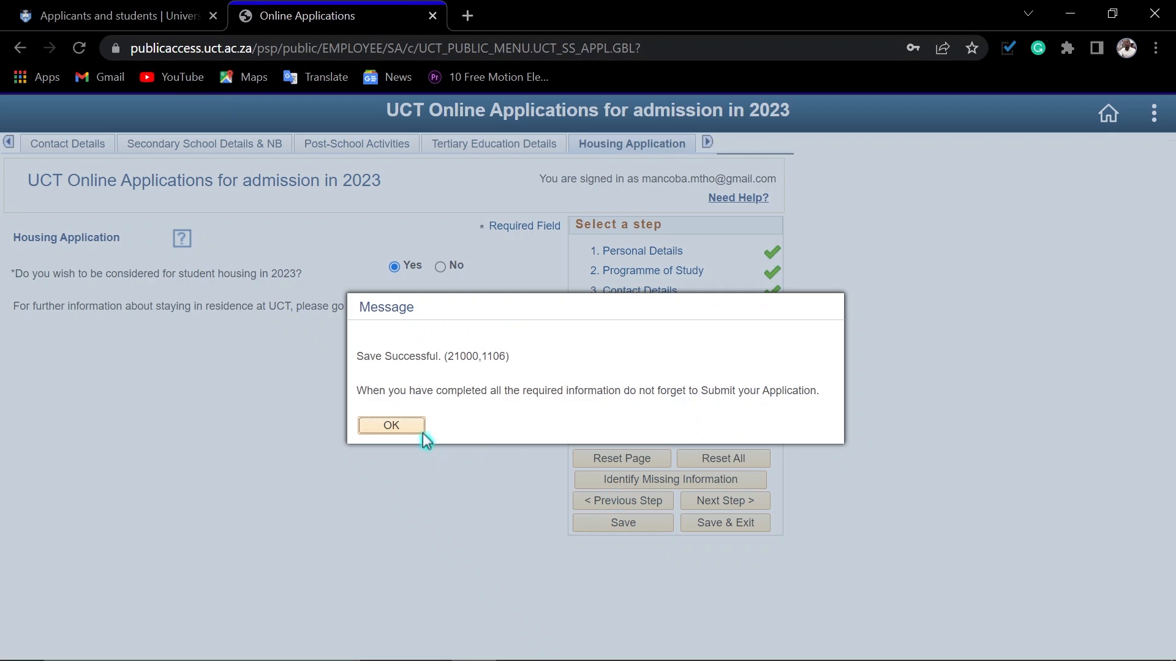
{"action": "left_click", "coordinate": [392, 427]}
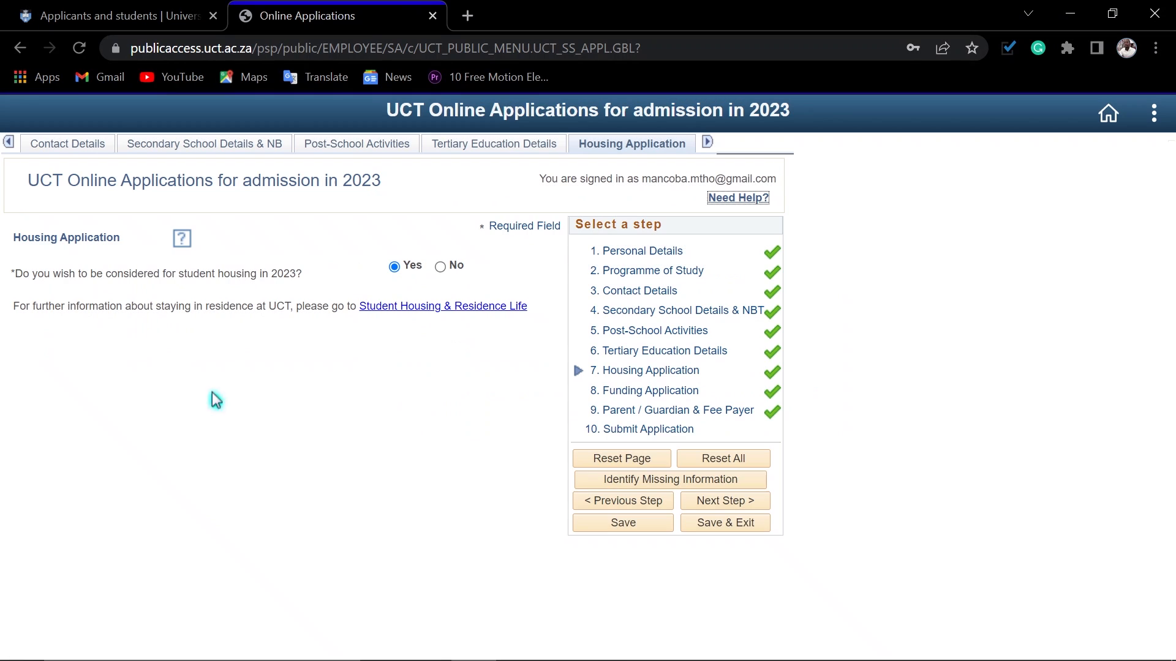
{"action": "left_click", "coordinate": [735, 503]}
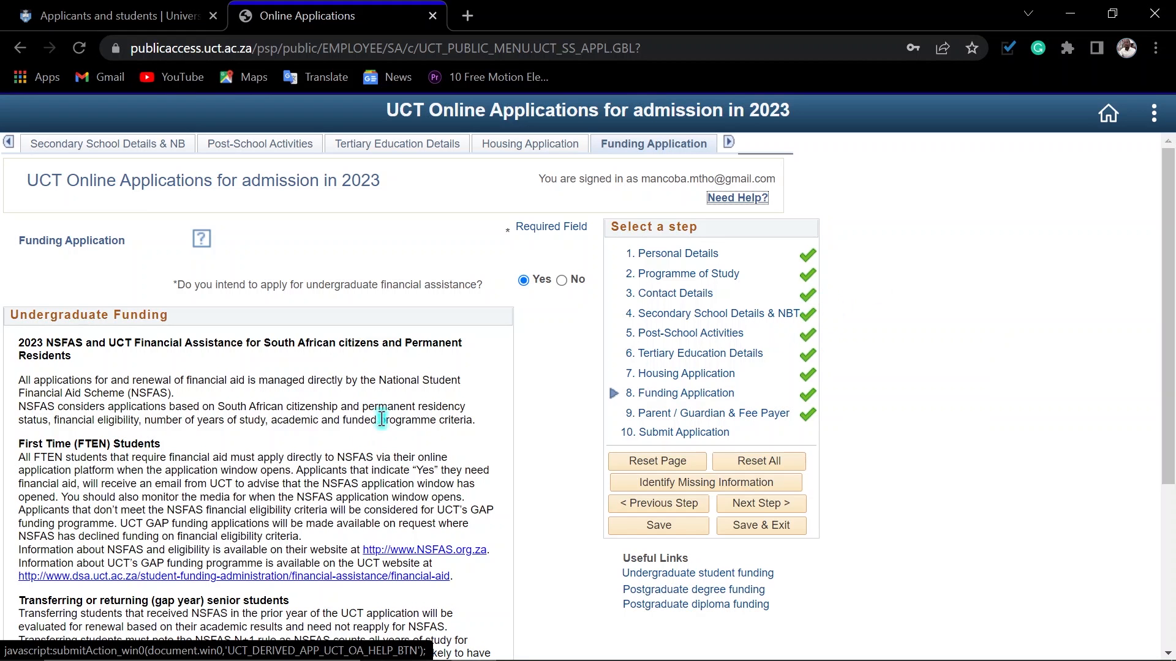
Step: Read through the undergraduate funding information, save the Funding Application section and proceed to the Parent / Guardian & Fee Payer section
{"action": "scroll", "coordinate": [488, 438], "scroll_direction": "down", "scroll_amount": 4}
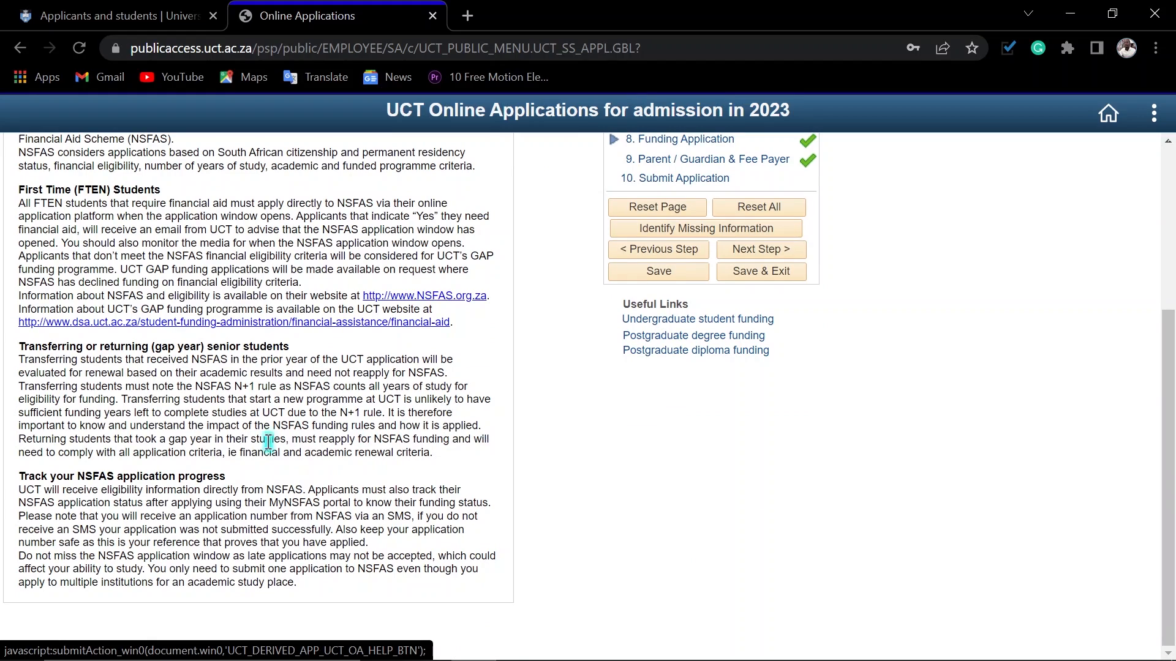
{"action": "scroll", "coordinate": [279, 484], "scroll_direction": "up", "scroll_amount": 4}
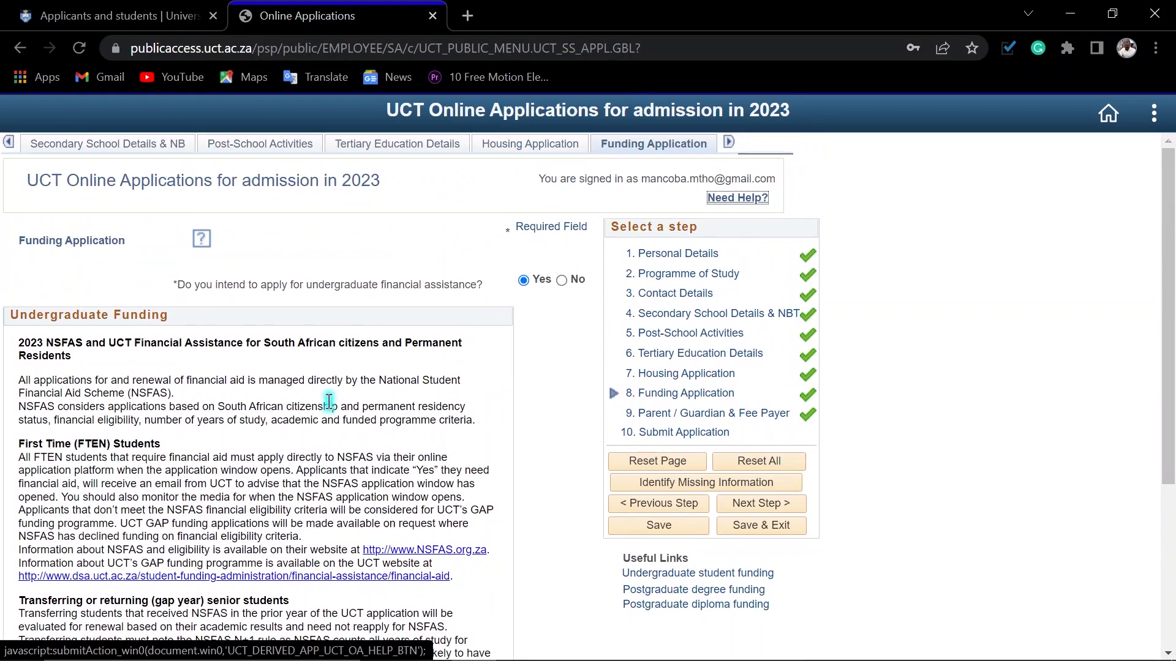
{"action": "scroll", "coordinate": [399, 420], "scroll_direction": "down", "scroll_amount": 4}
{"action": "scroll", "coordinate": [435, 432], "scroll_direction": "up", "scroll_amount": 4}
{"action": "scroll", "coordinate": [544, 440], "scroll_direction": "down", "scroll_amount": 4}
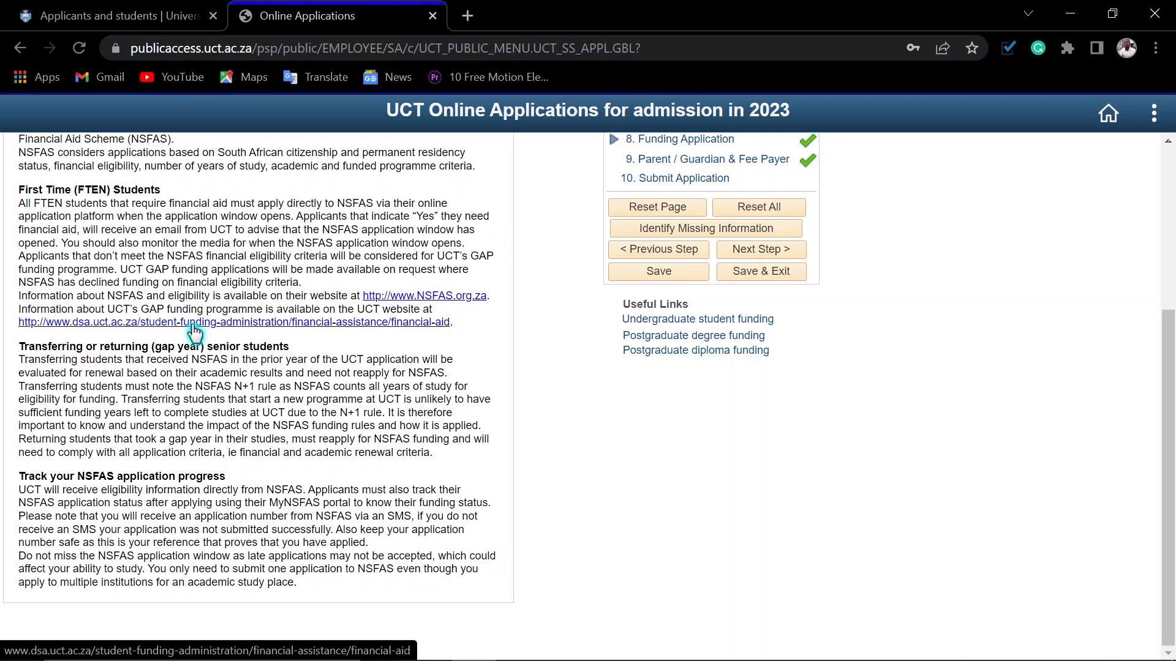
{"action": "scroll", "coordinate": [612, 349], "scroll_direction": "up", "scroll_amount": 2}
{"action": "left_click", "coordinate": [649, 364]}
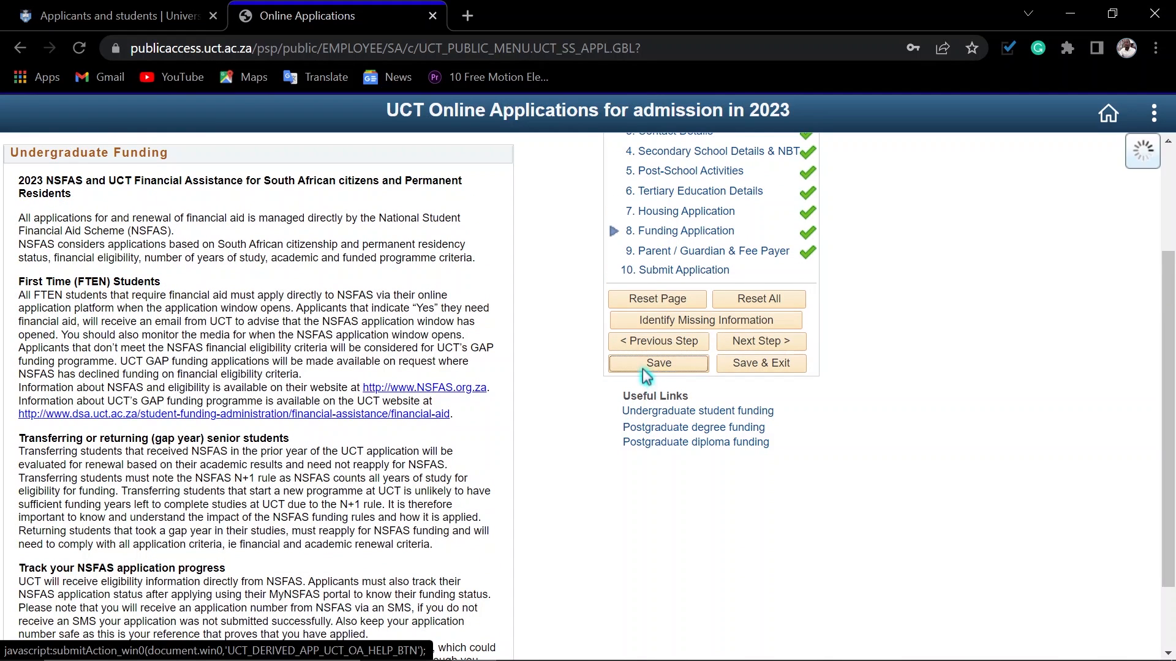
{"action": "left_click", "coordinate": [389, 424]}
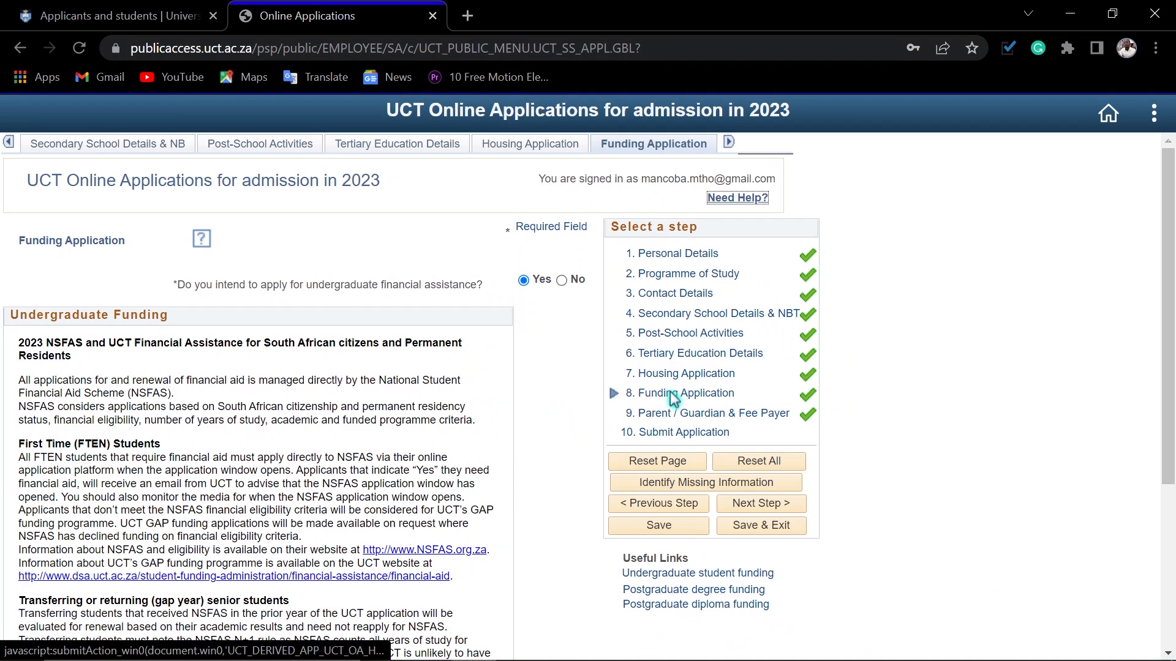
{"action": "left_click", "coordinate": [758, 505]}
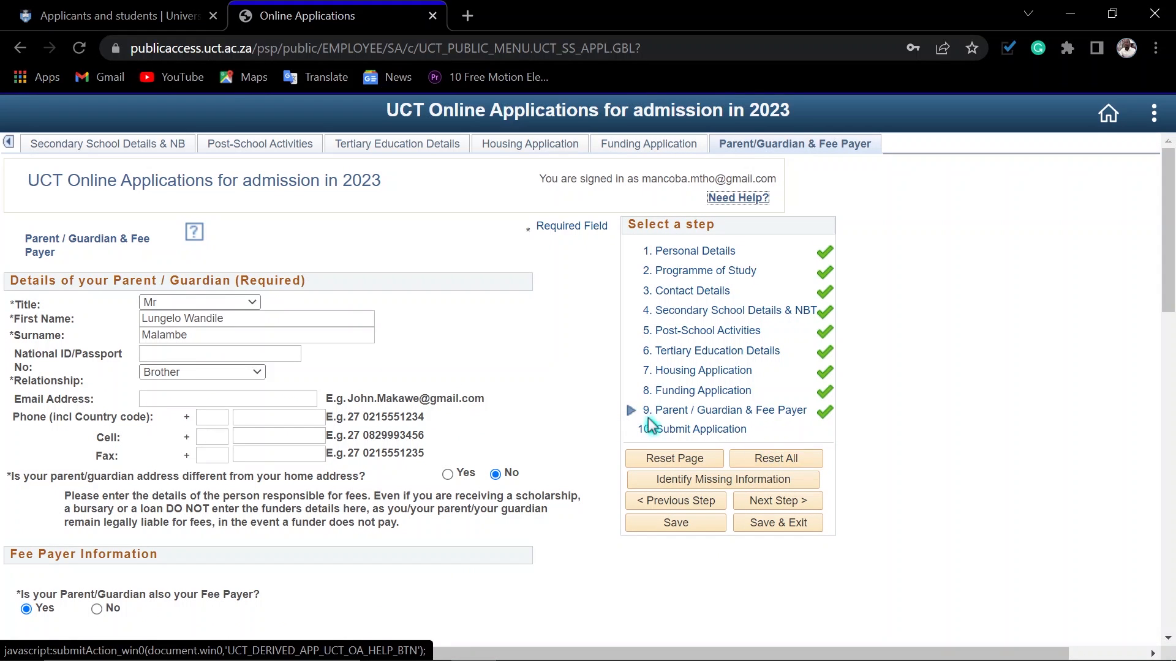
Step: Check the parent/guardian's title options and the optional National ID/Passport, email and phone fields
{"action": "left_click", "coordinate": [213, 303]}
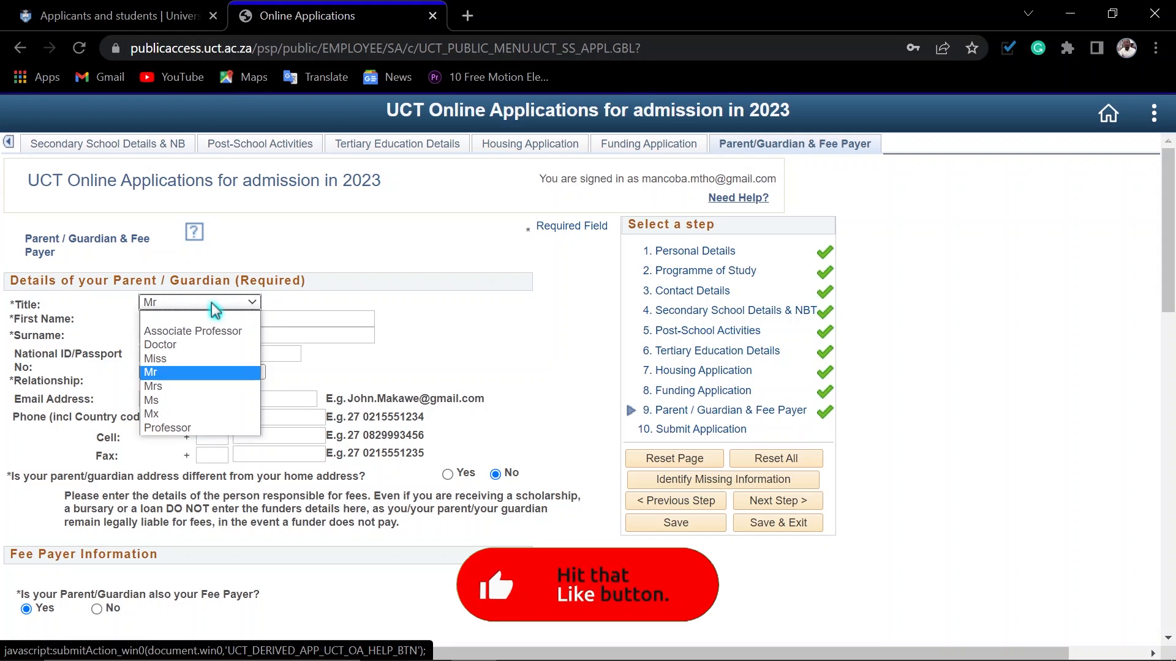
{"action": "left_click", "coordinate": [214, 309]}
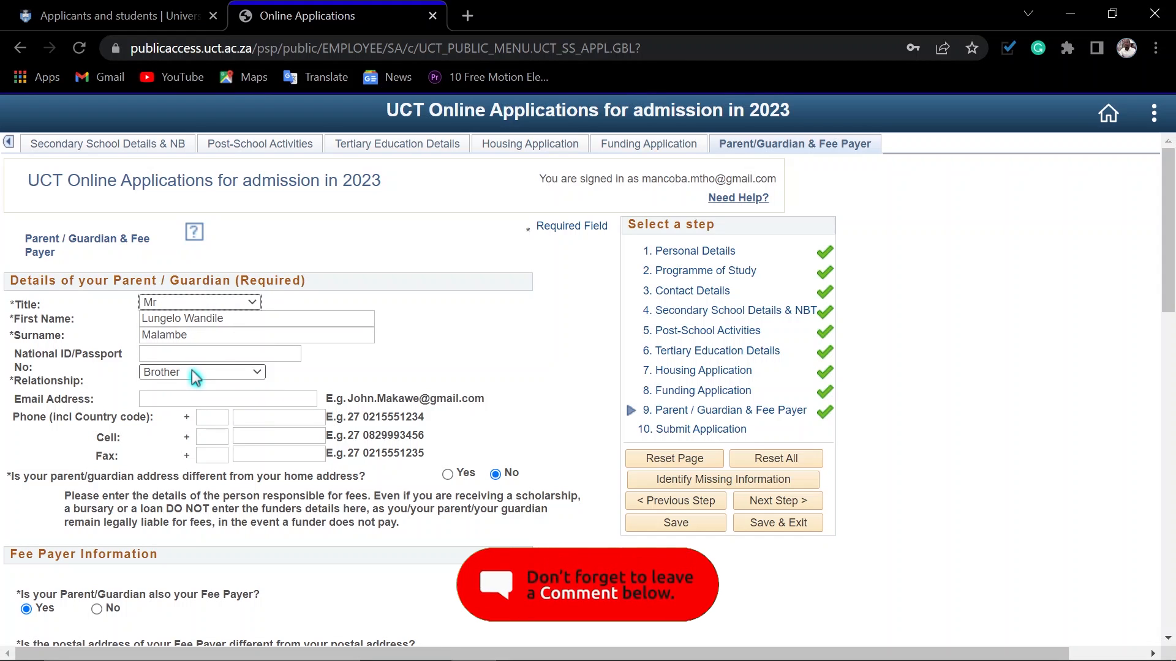
{"action": "left_click", "coordinate": [174, 355]}
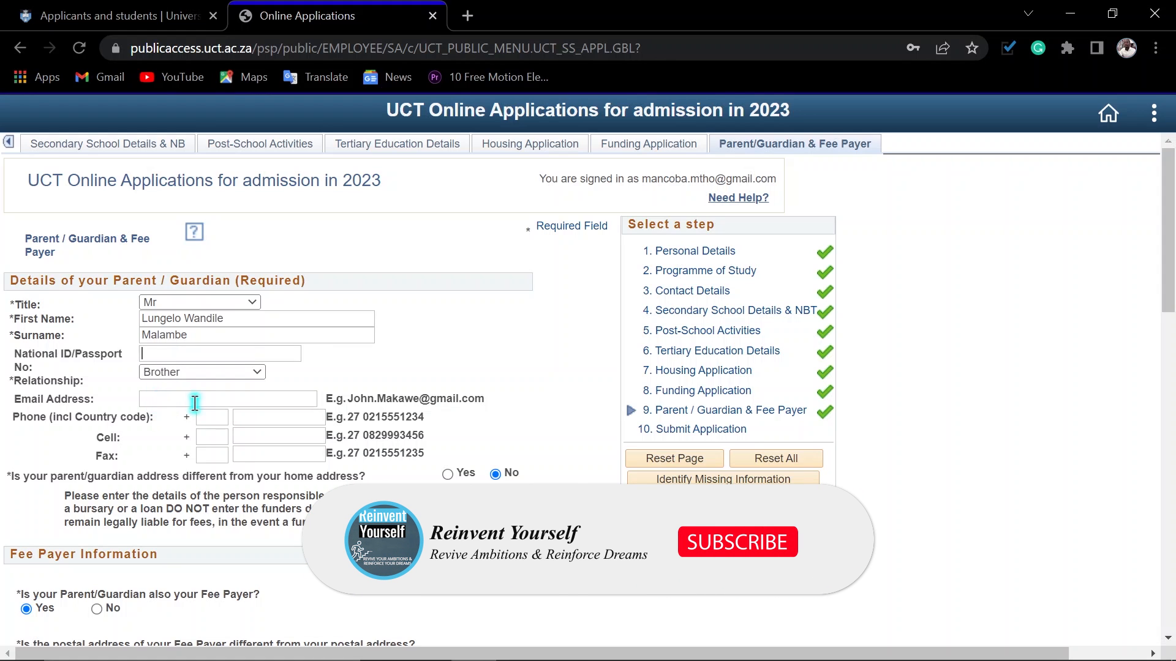
{"action": "left_click", "coordinate": [162, 398]}
{"action": "left_click", "coordinate": [108, 435]}
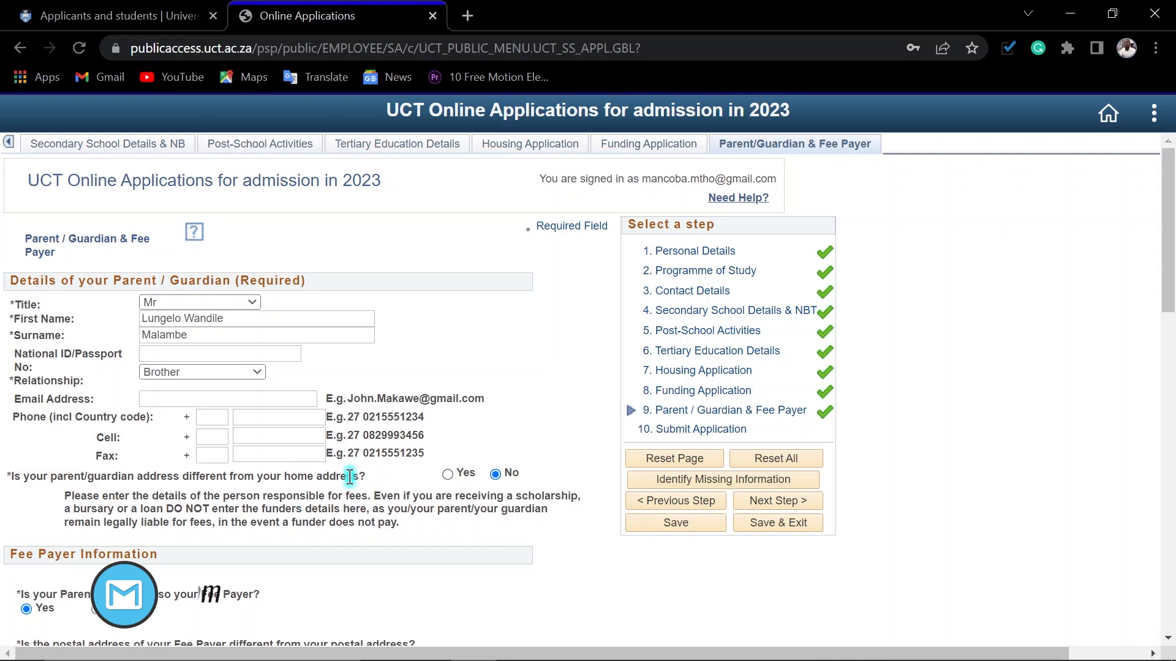
Step: Try answering Yes to the parent/guardian address differing from the home address, and set the answer back to No
{"action": "scroll", "coordinate": [275, 488], "scroll_direction": "down", "scroll_amount": 1}
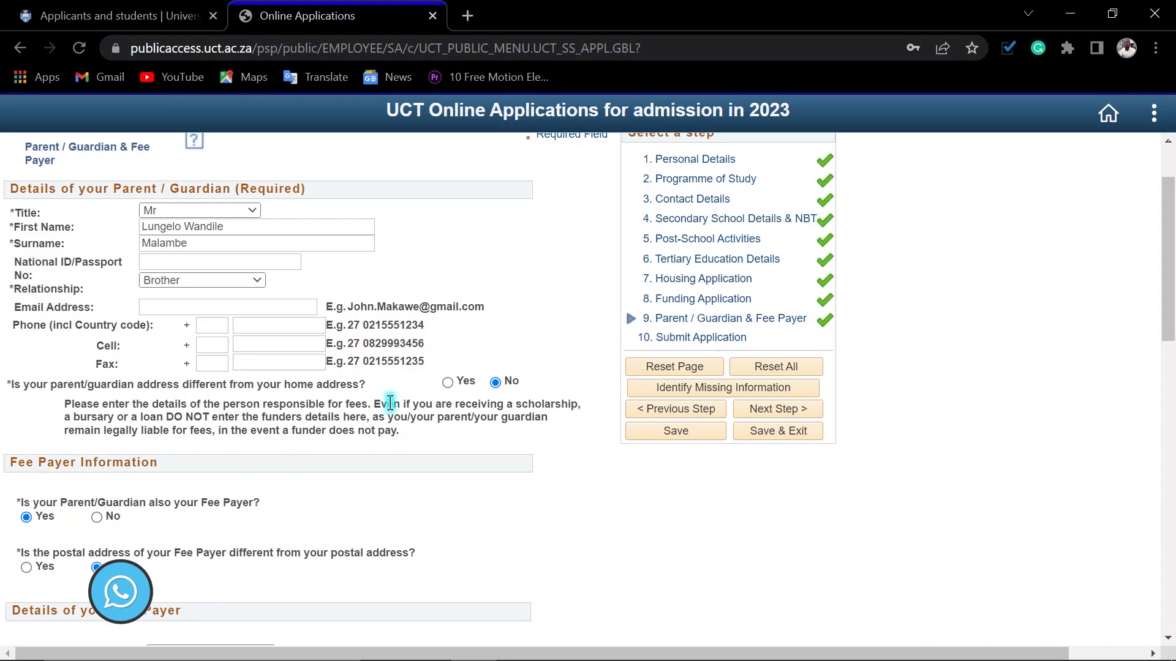
{"action": "scroll", "coordinate": [506, 407], "scroll_direction": "down", "scroll_amount": 1}
{"action": "scroll", "coordinate": [496, 404], "scroll_direction": "up", "scroll_amount": 1}
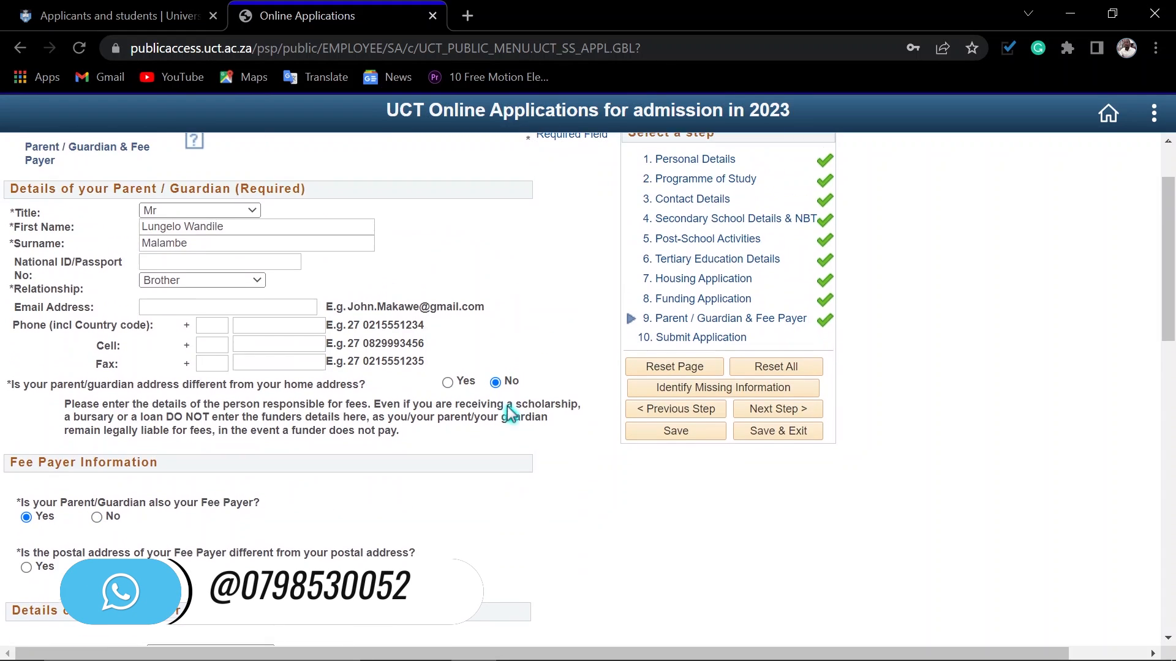
{"action": "left_click", "coordinate": [447, 383]}
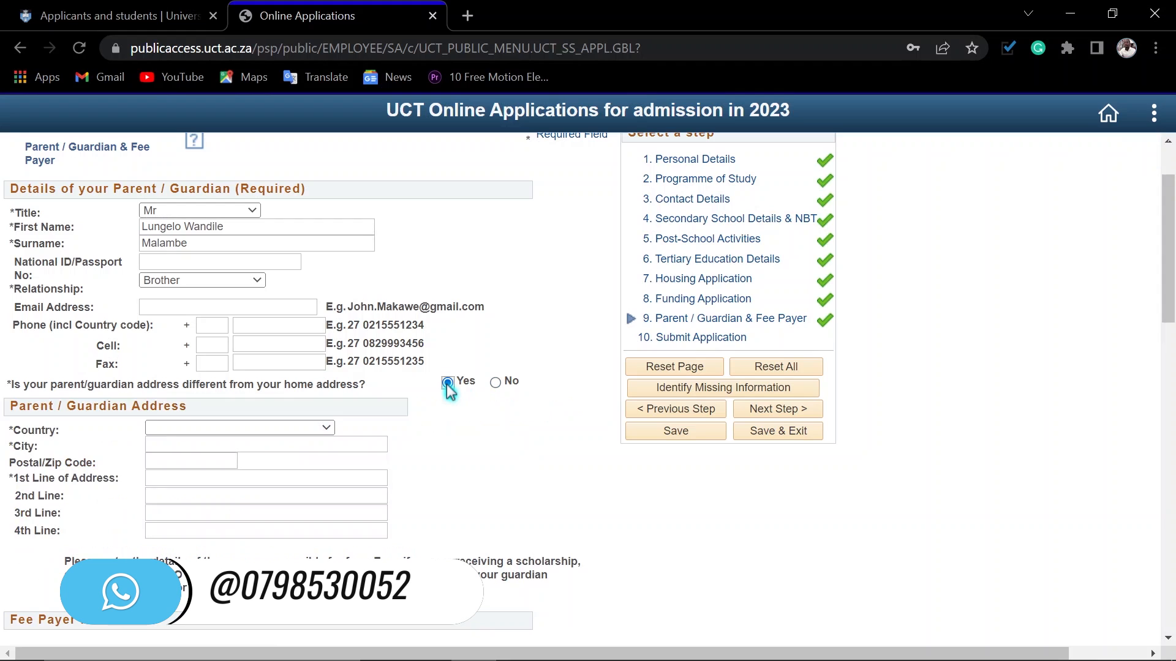
{"action": "left_click", "coordinate": [496, 383]}
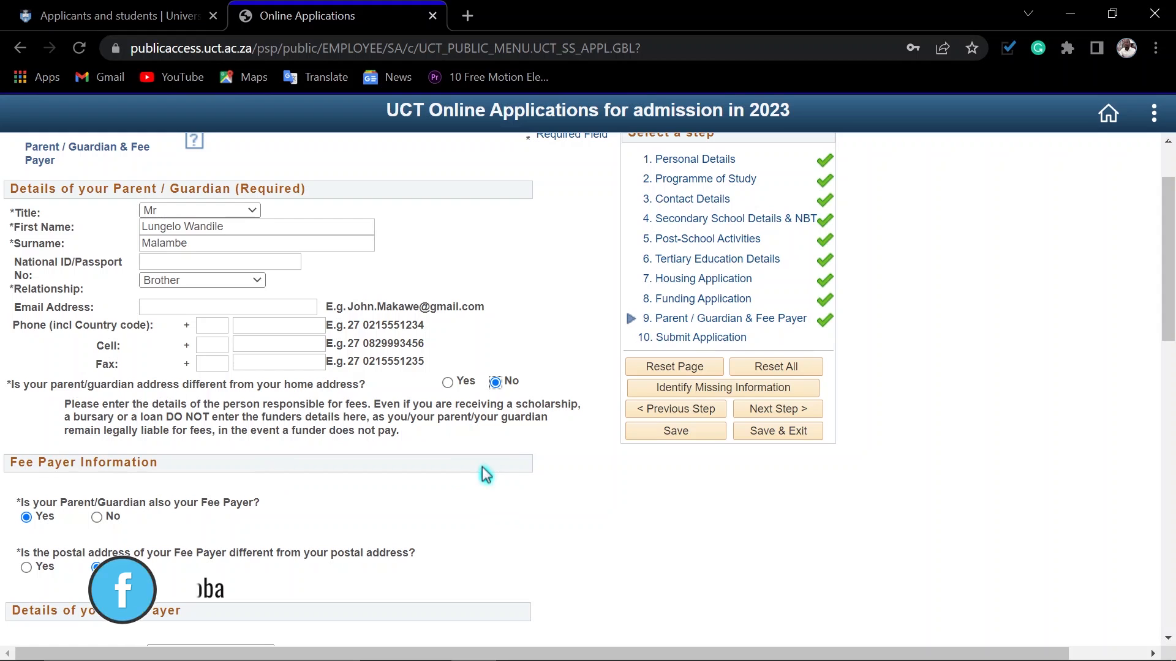
Step: Review the fee payer and redress information, and select "7) I do not know" as the father/male guardian's highest level of education
{"action": "scroll", "coordinate": [428, 468], "scroll_direction": "down", "scroll_amount": 3}
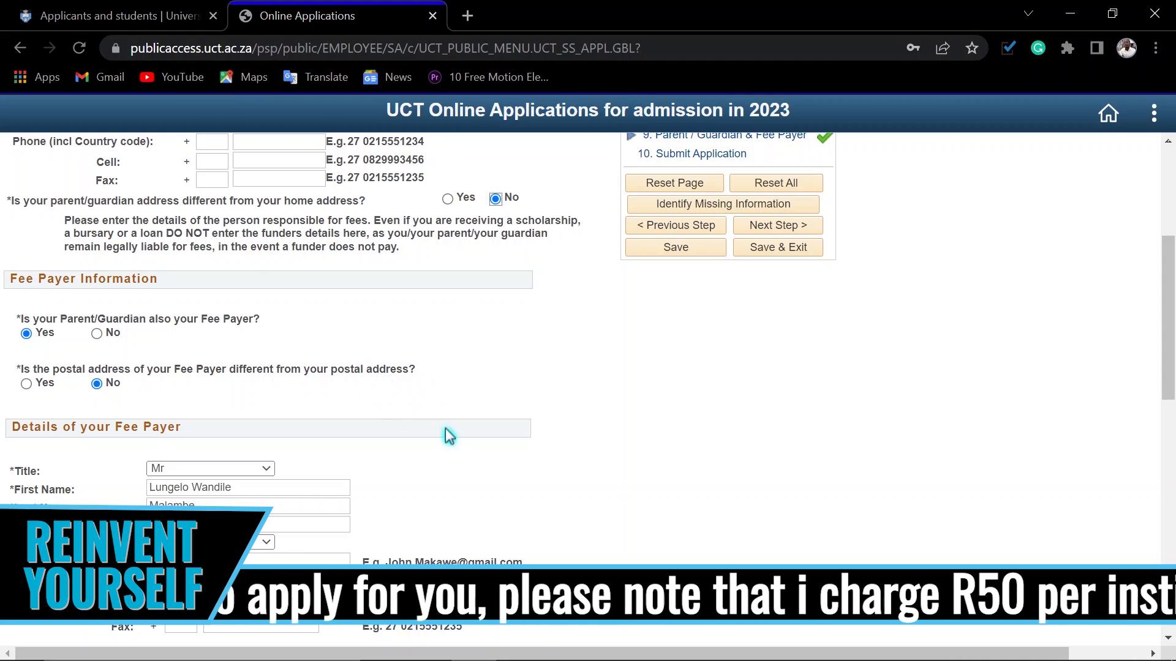
{"action": "scroll", "coordinate": [433, 475], "scroll_direction": "down", "scroll_amount": 10}
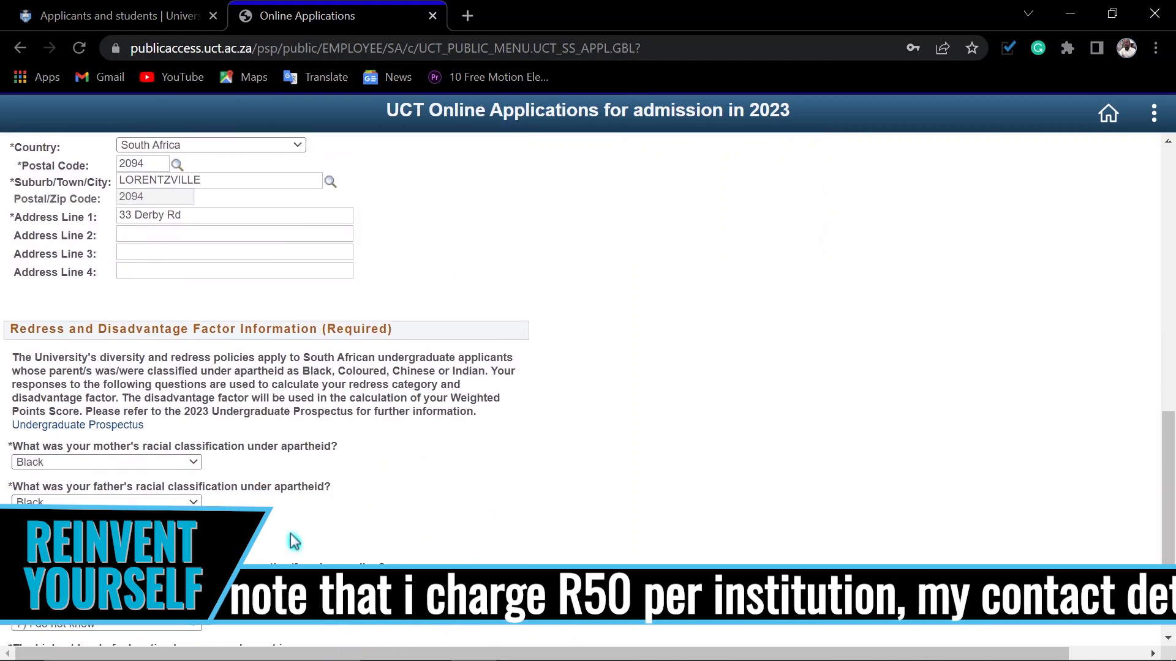
{"action": "scroll", "coordinate": [294, 542], "scroll_direction": "down", "scroll_amount": 3}
{"action": "scroll", "coordinate": [142, 370], "scroll_direction": "up", "scroll_amount": 6}
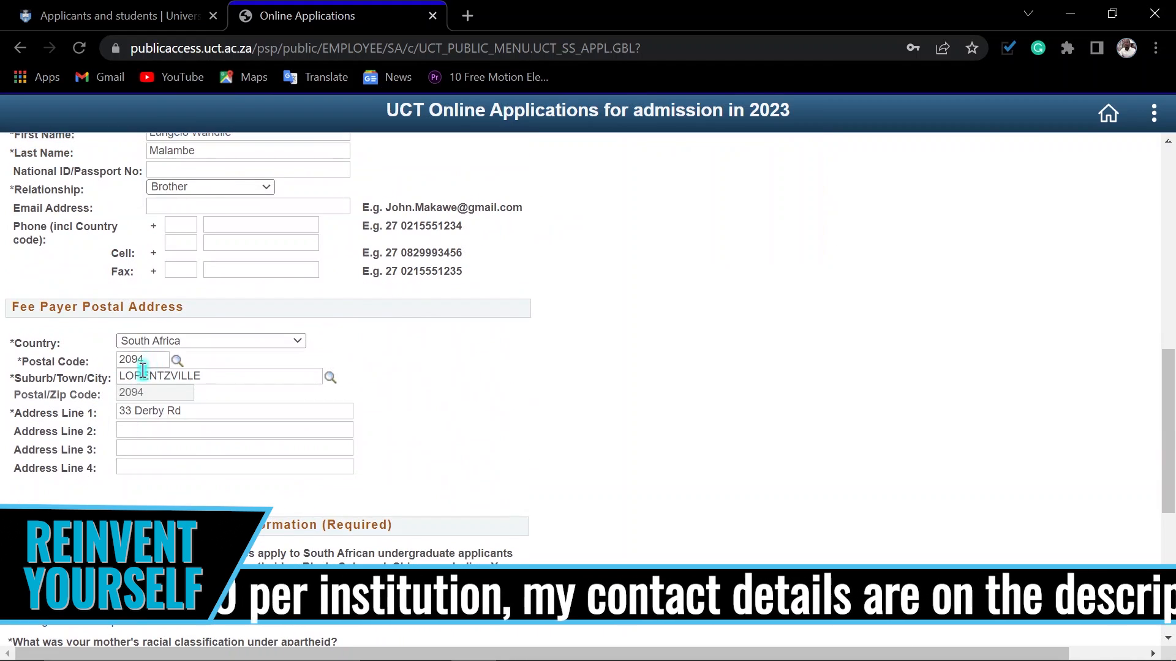
{"action": "scroll", "coordinate": [253, 421], "scroll_direction": "up", "scroll_amount": 5}
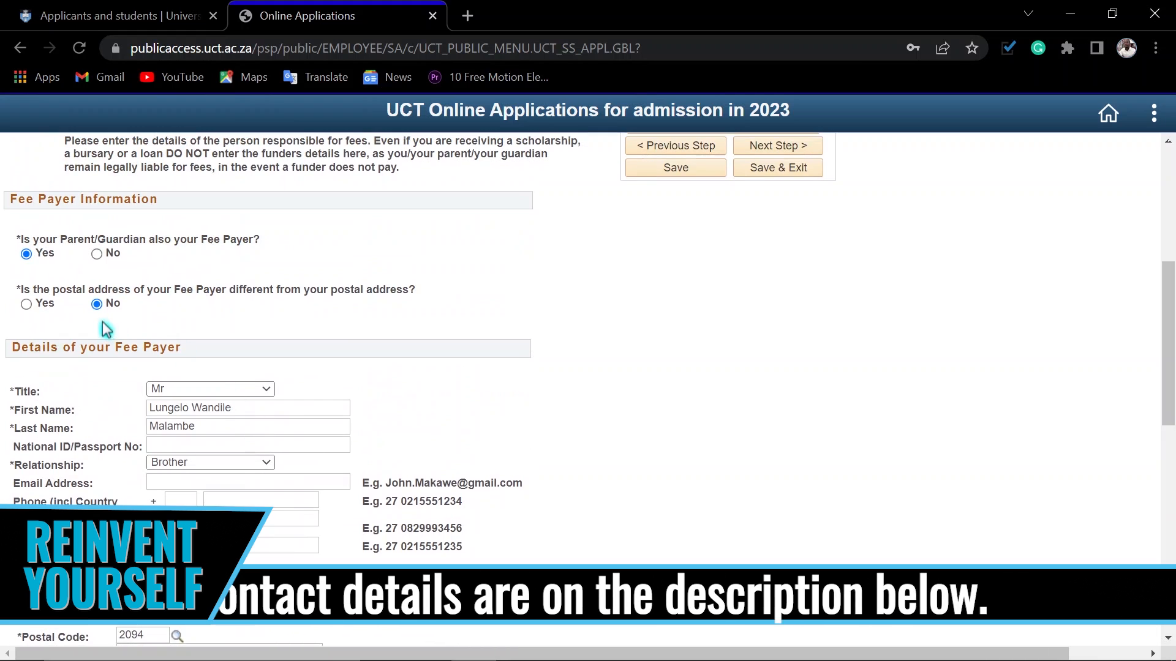
{"action": "scroll", "coordinate": [370, 449], "scroll_direction": "down", "scroll_amount": 3}
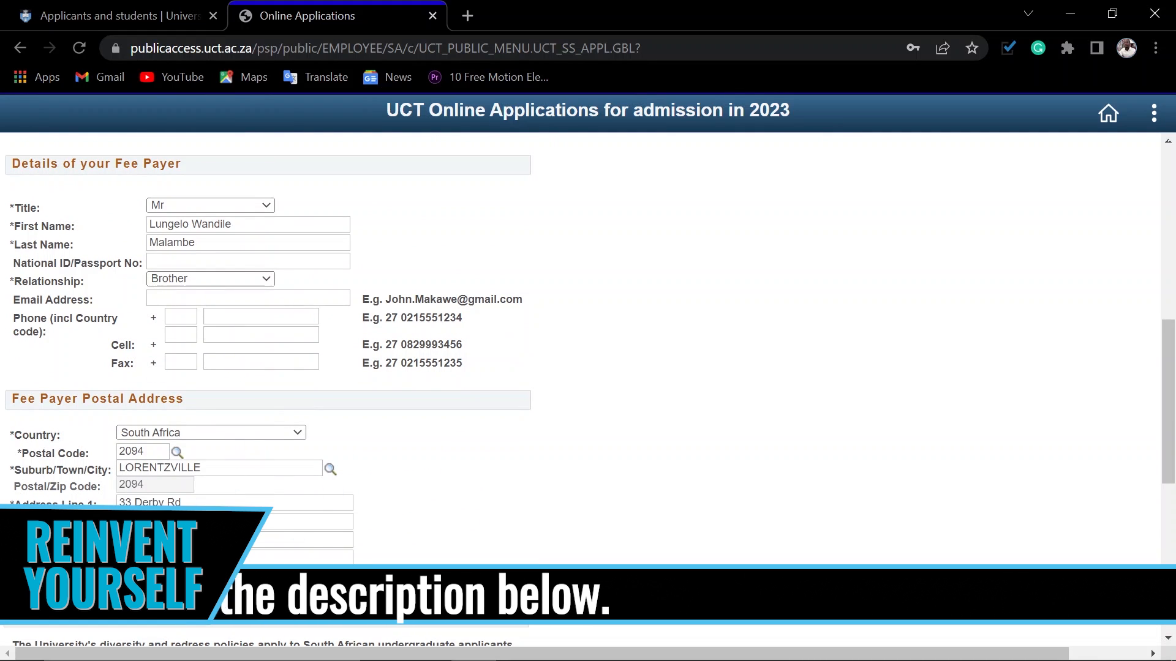
{"action": "scroll", "coordinate": [687, 474], "scroll_direction": "down", "scroll_amount": 7}
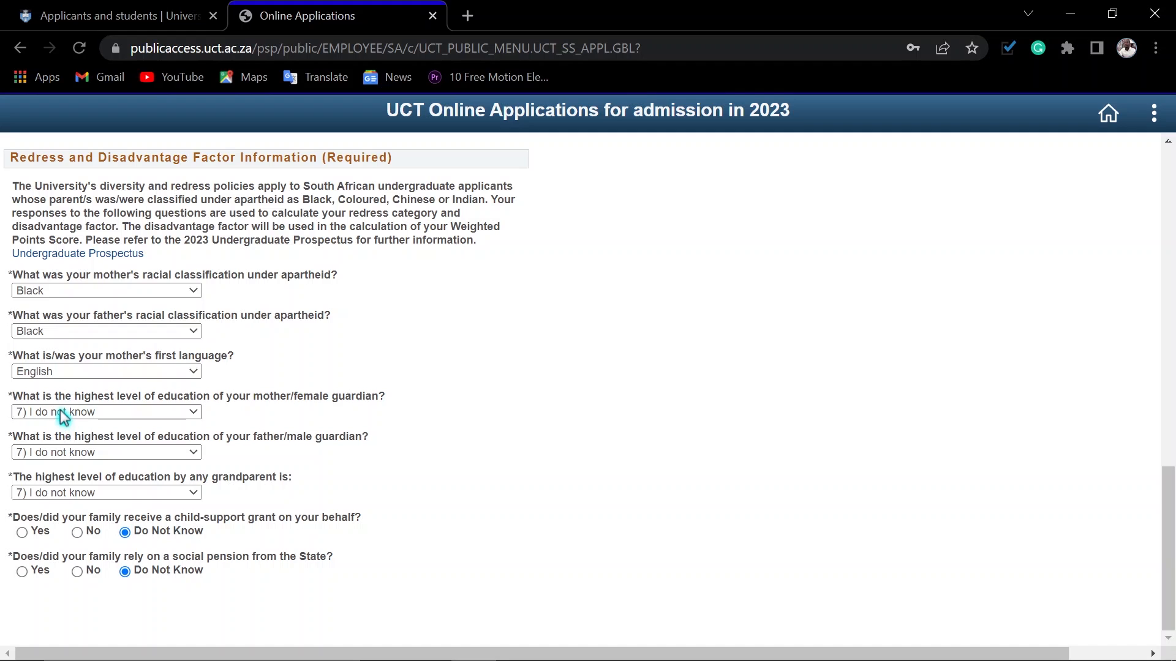
{"action": "left_click", "coordinate": [104, 453]}
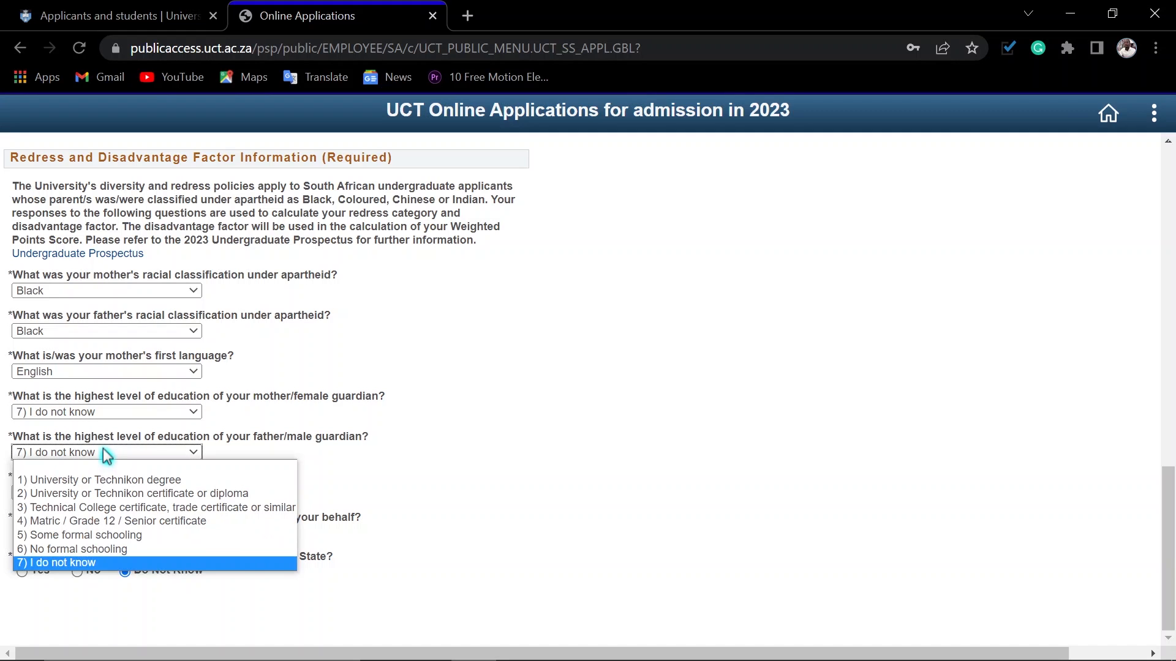
{"action": "left_click", "coordinate": [79, 562]}
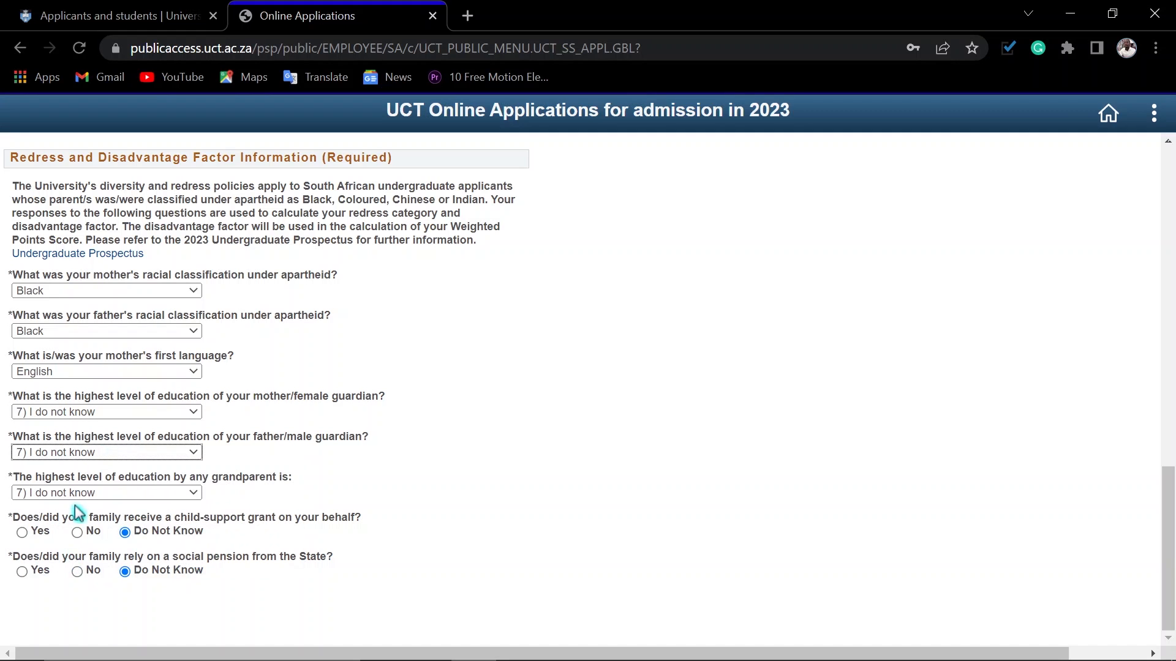
Step: Save the Parent / Guardian & Fee Payer section, attempt to proceed to the next step and acknowledge the messages
{"action": "scroll", "coordinate": [484, 521], "scroll_direction": "up", "scroll_amount": 3}
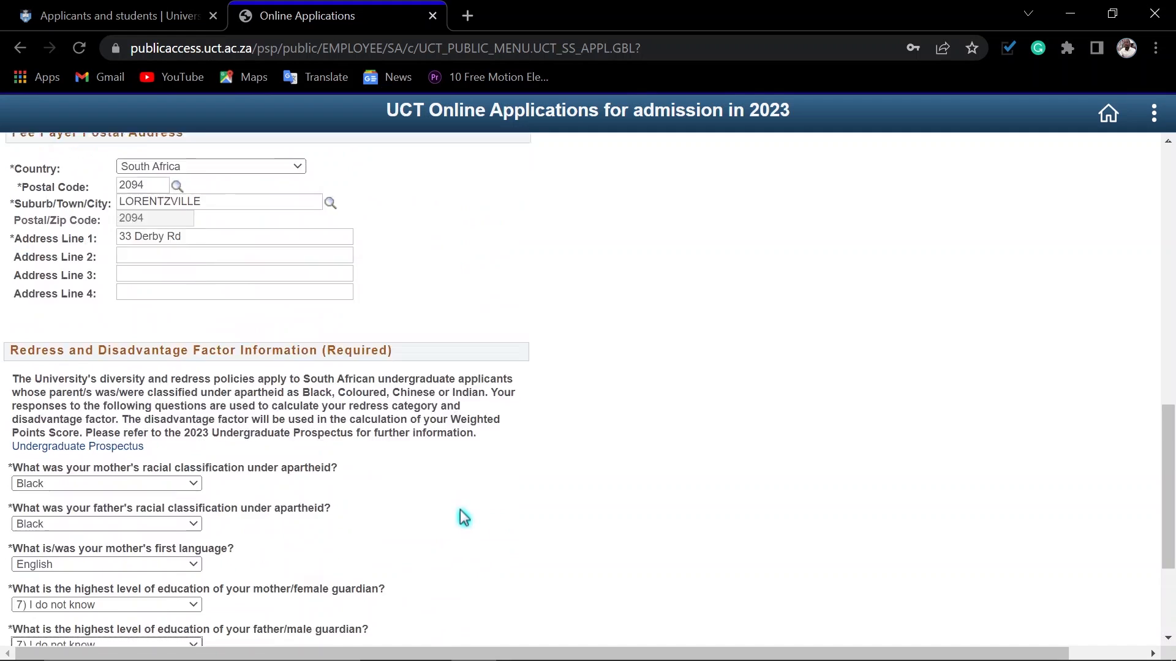
{"action": "scroll", "coordinate": [710, 432], "scroll_direction": "up", "scroll_amount": 12}
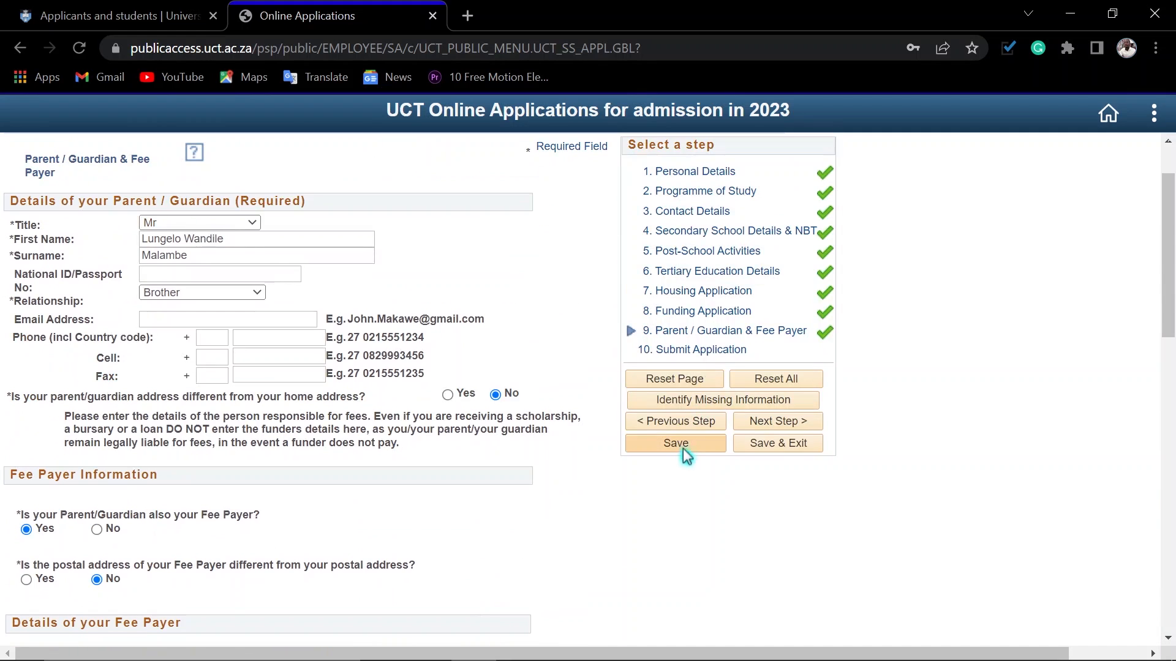
{"action": "left_click", "coordinate": [681, 446]}
{"action": "left_click", "coordinate": [399, 429]}
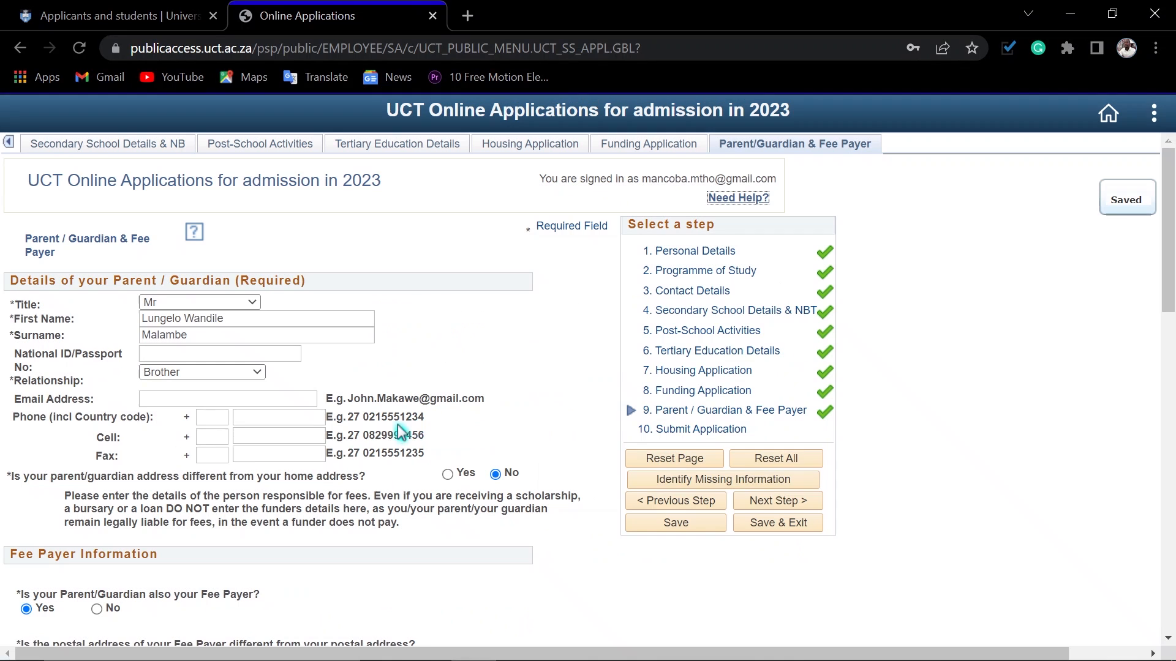
{"action": "left_click", "coordinate": [768, 506]}
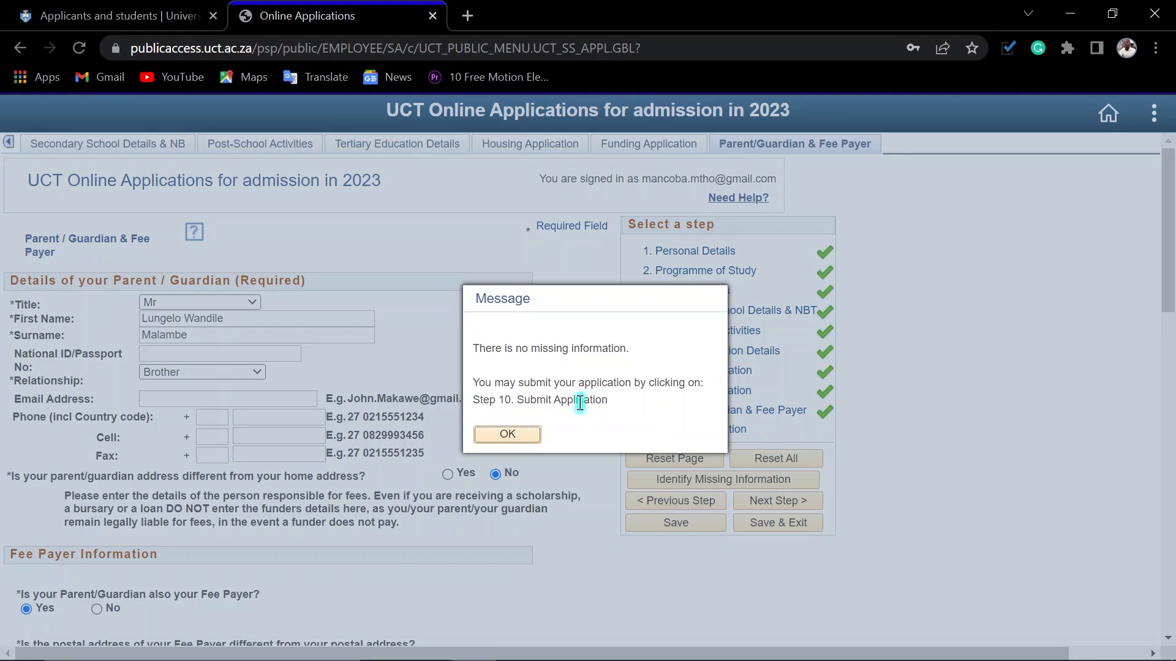
{"action": "left_click", "coordinate": [521, 437]}
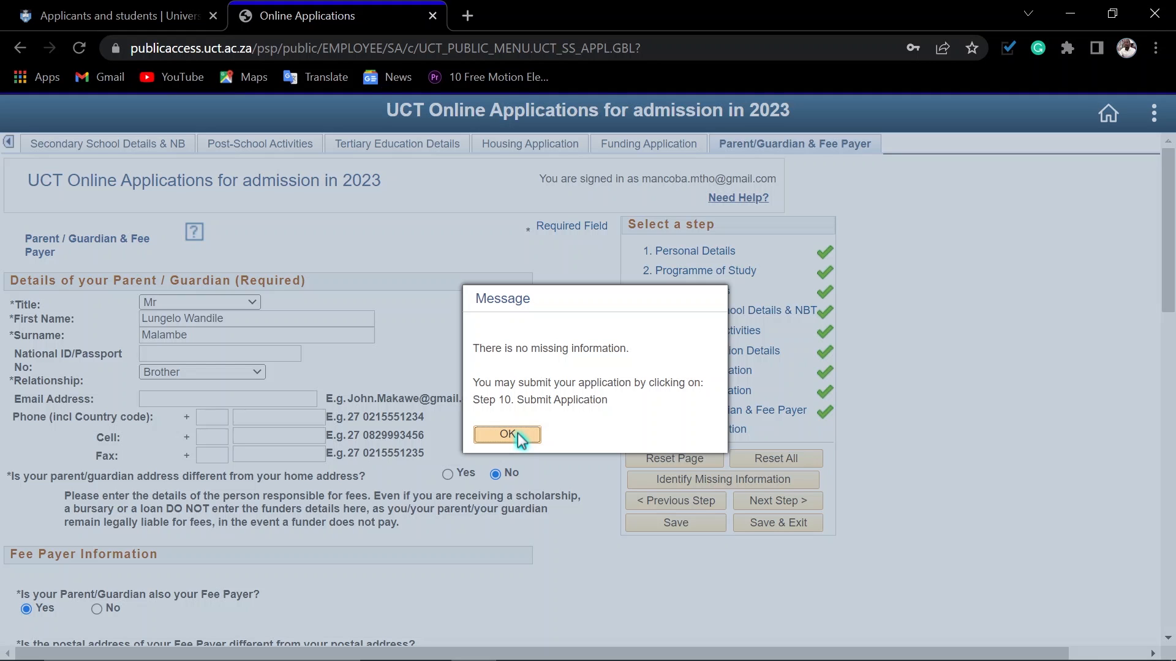
{"action": "left_click", "coordinate": [518, 435]}
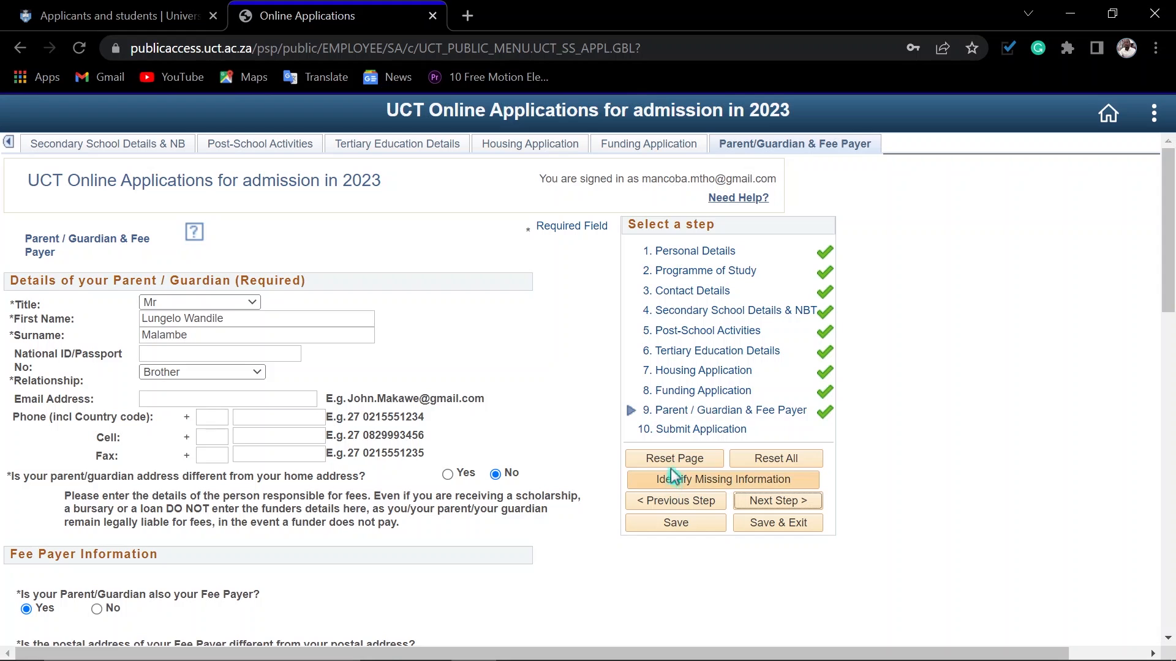
Step: Check the application for missing information, acknowledge the message and open step 10, Submit Application
{"action": "left_click", "coordinate": [708, 484]}
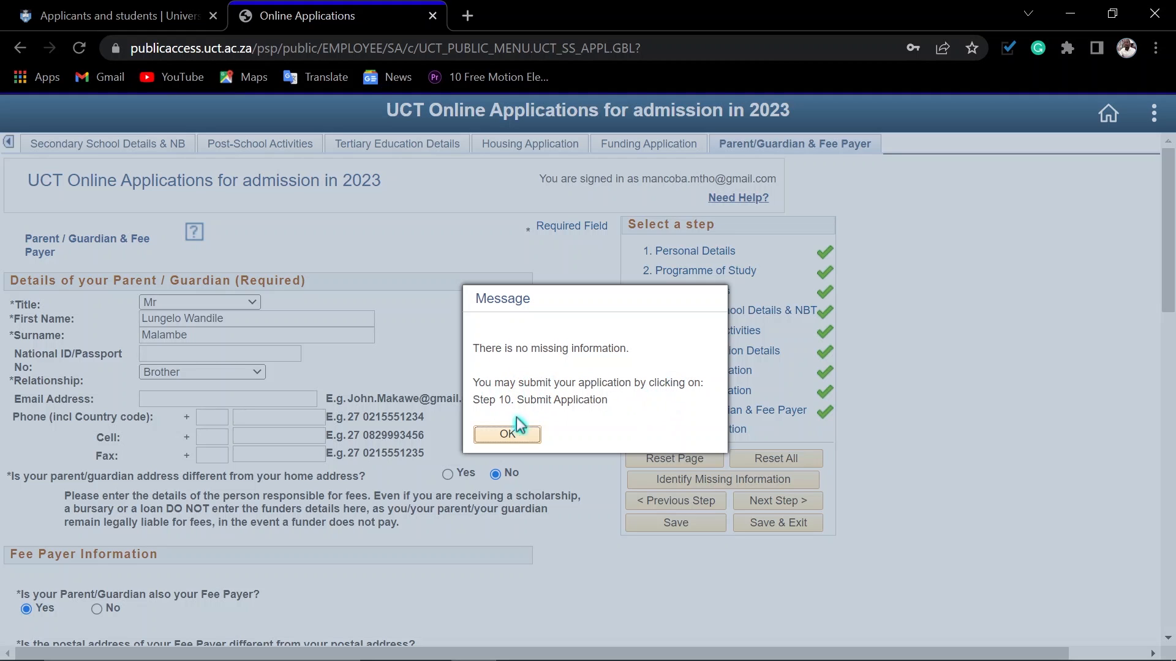
{"action": "left_click", "coordinate": [507, 432]}
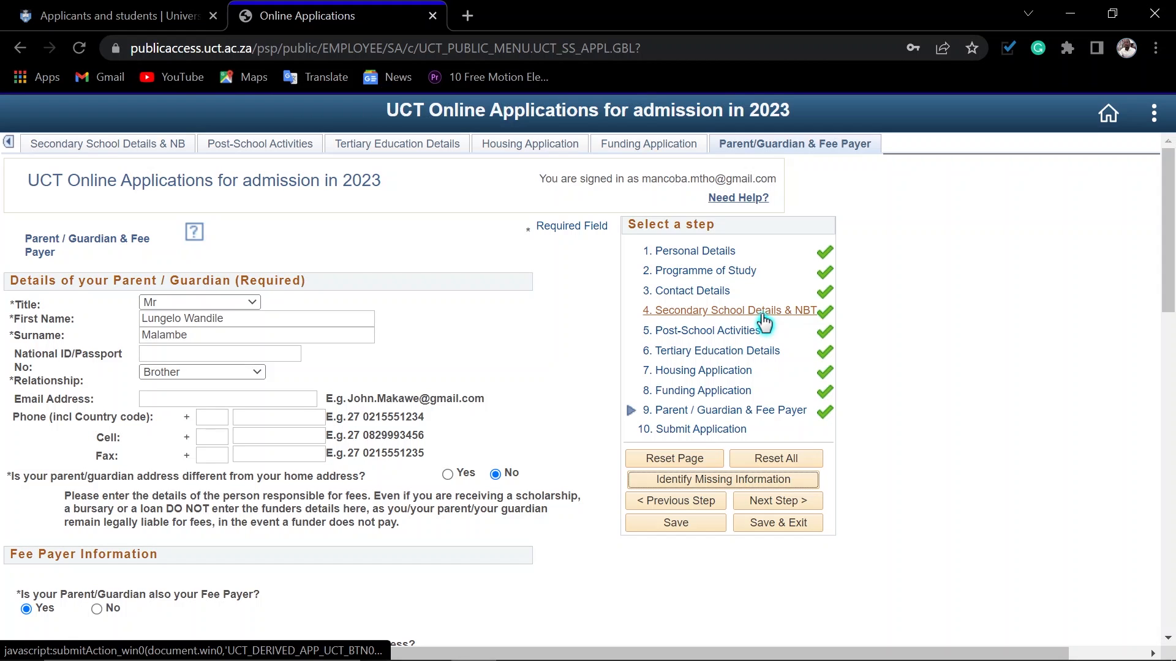
{"action": "left_click", "coordinate": [699, 433]}
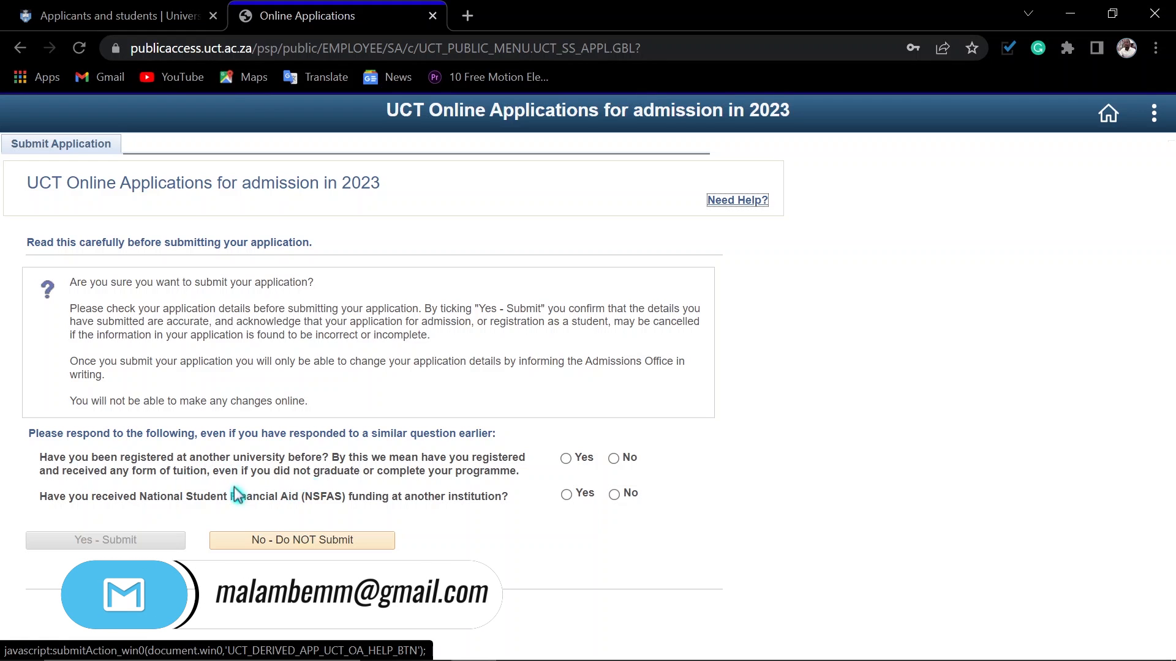
Step: Answer Yes to previous registration at another university and Yes to NSFAS funding at another institution, and submit the application
{"action": "left_click", "coordinate": [566, 459]}
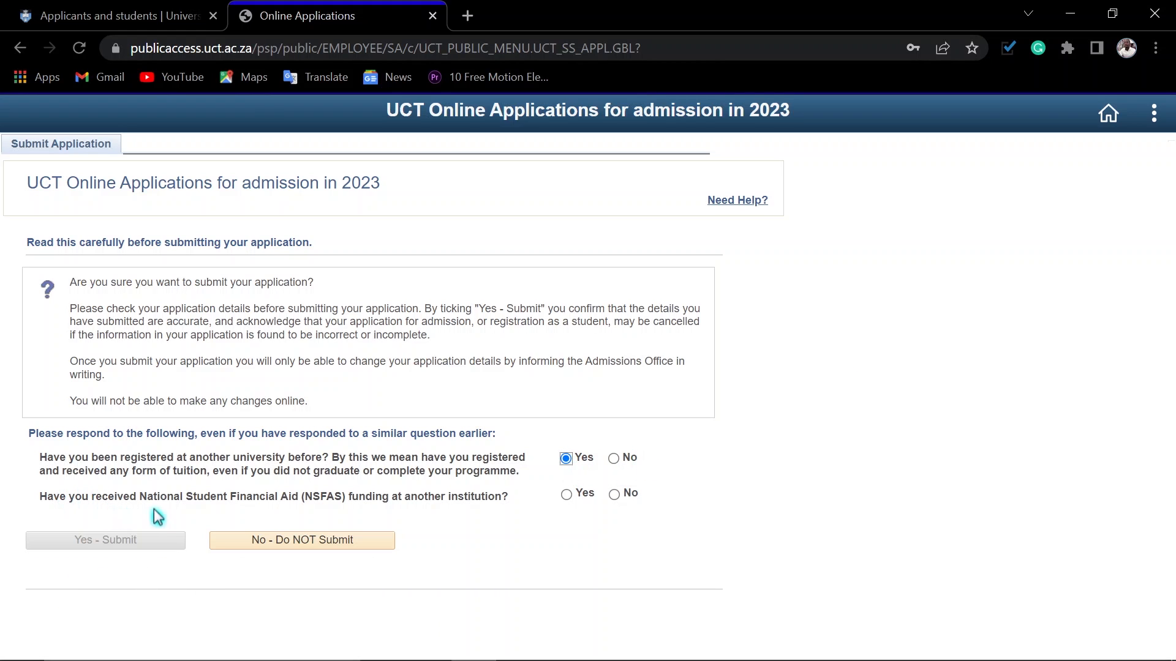
{"action": "left_click", "coordinate": [567, 495]}
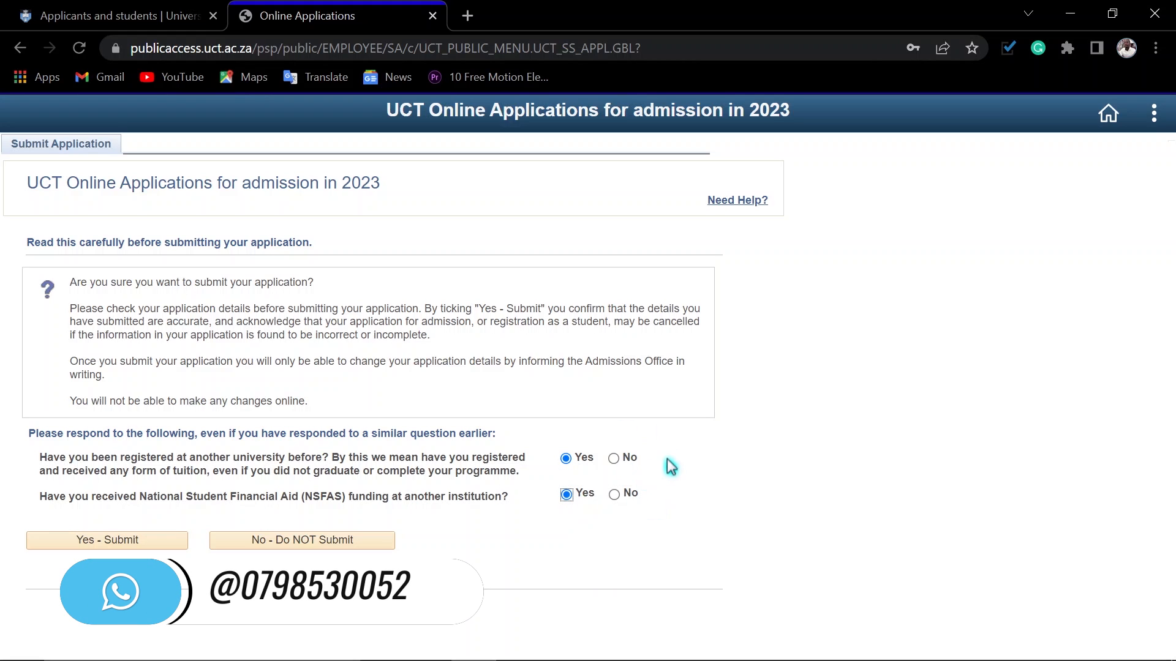
{"action": "left_click", "coordinate": [95, 542]}
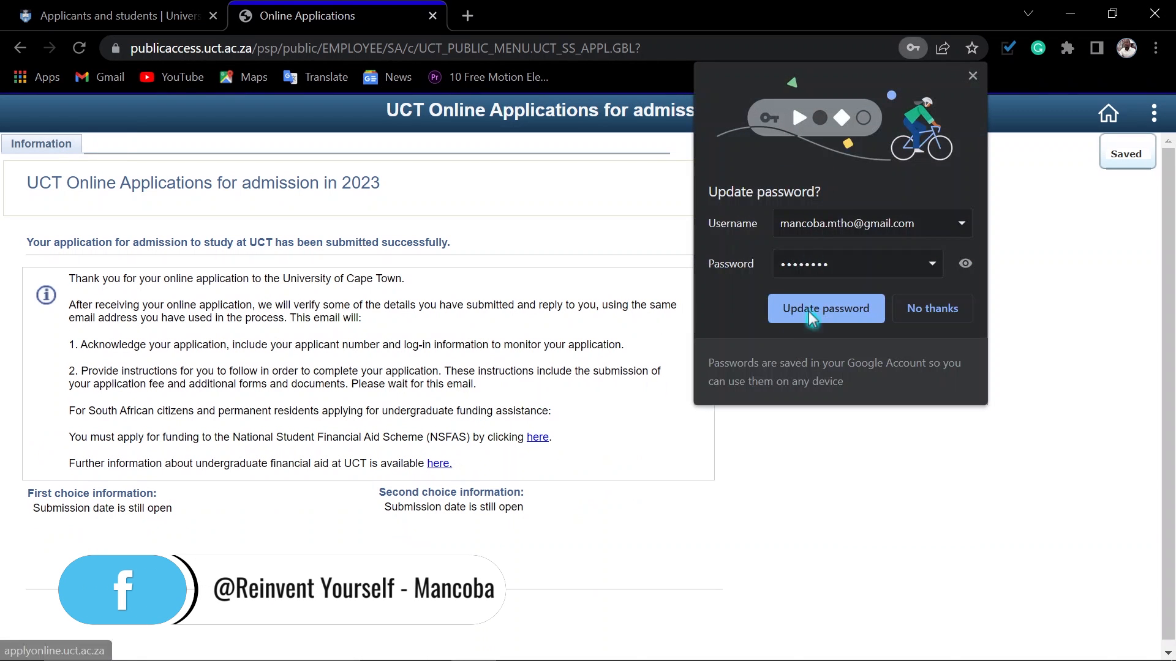
Step: Update the saved browser password for the application site and return to the online application
{"action": "left_click", "coordinate": [815, 310]}
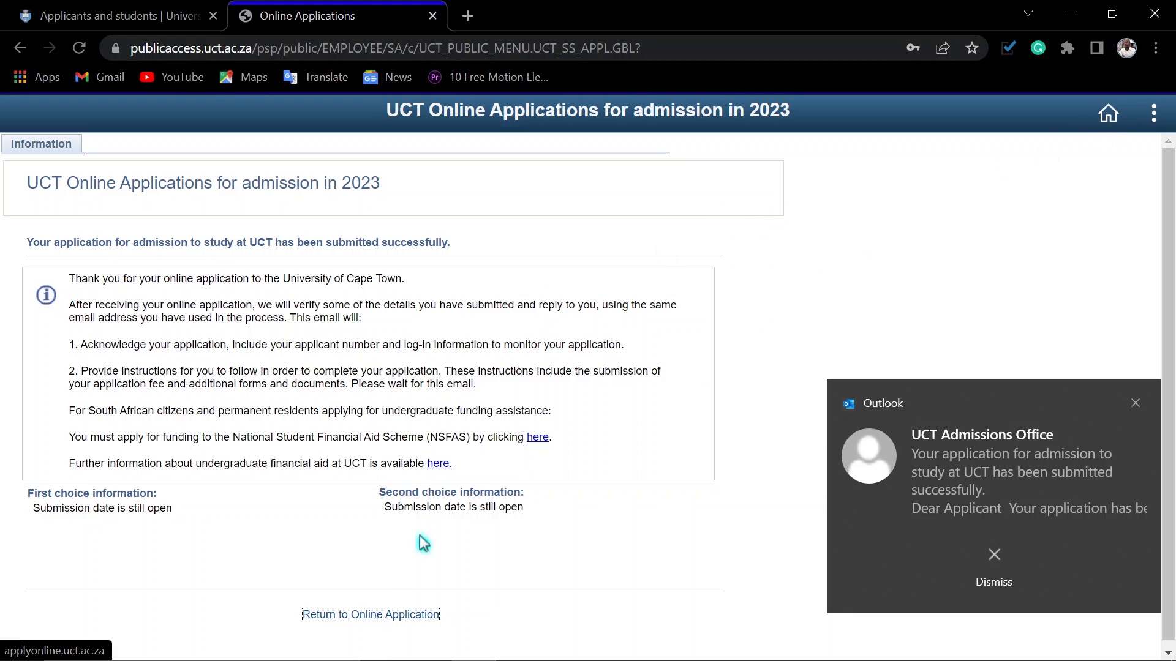
{"action": "left_click", "coordinate": [361, 615]}
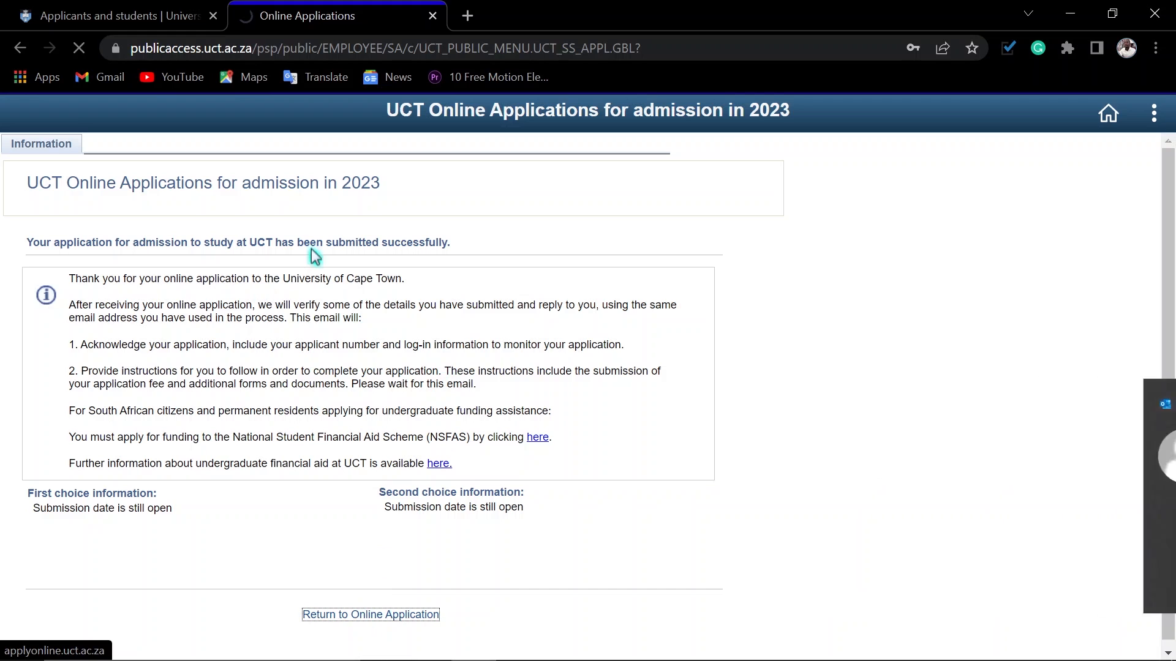